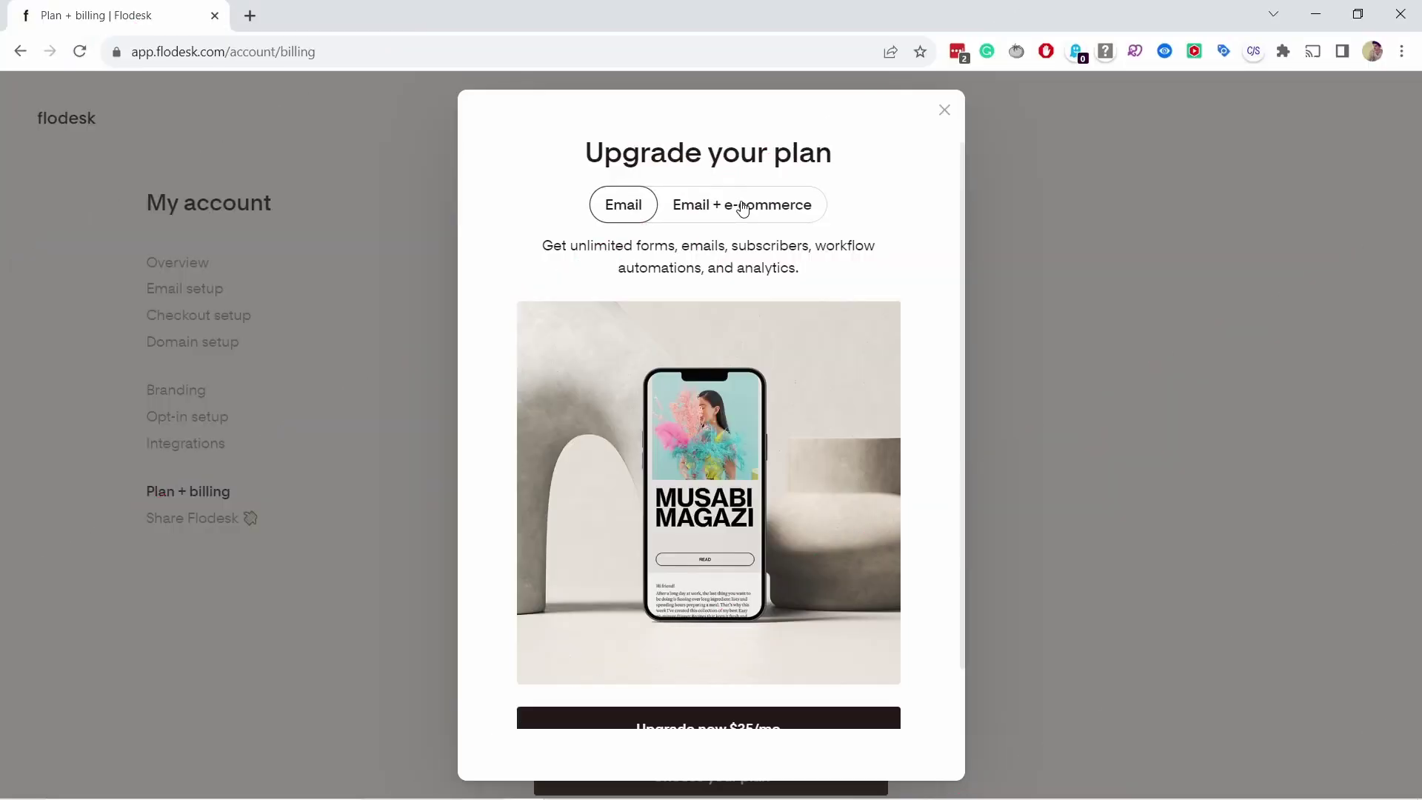
Step: Begin checkout for the $418 yearly Email plan and enter a discount code
scroll(787, 299, "down", 1)
left_click(713, 666)
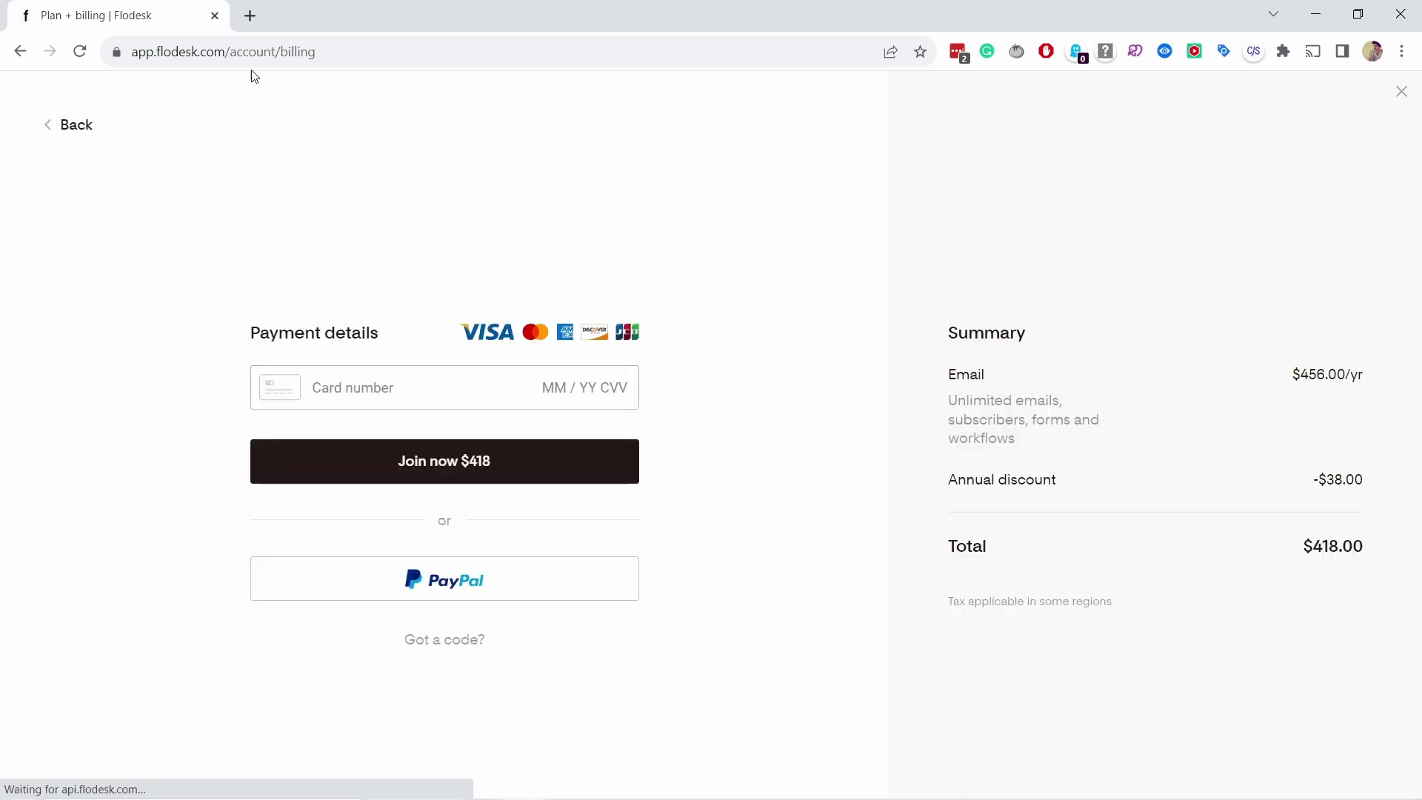
left_click(437, 645)
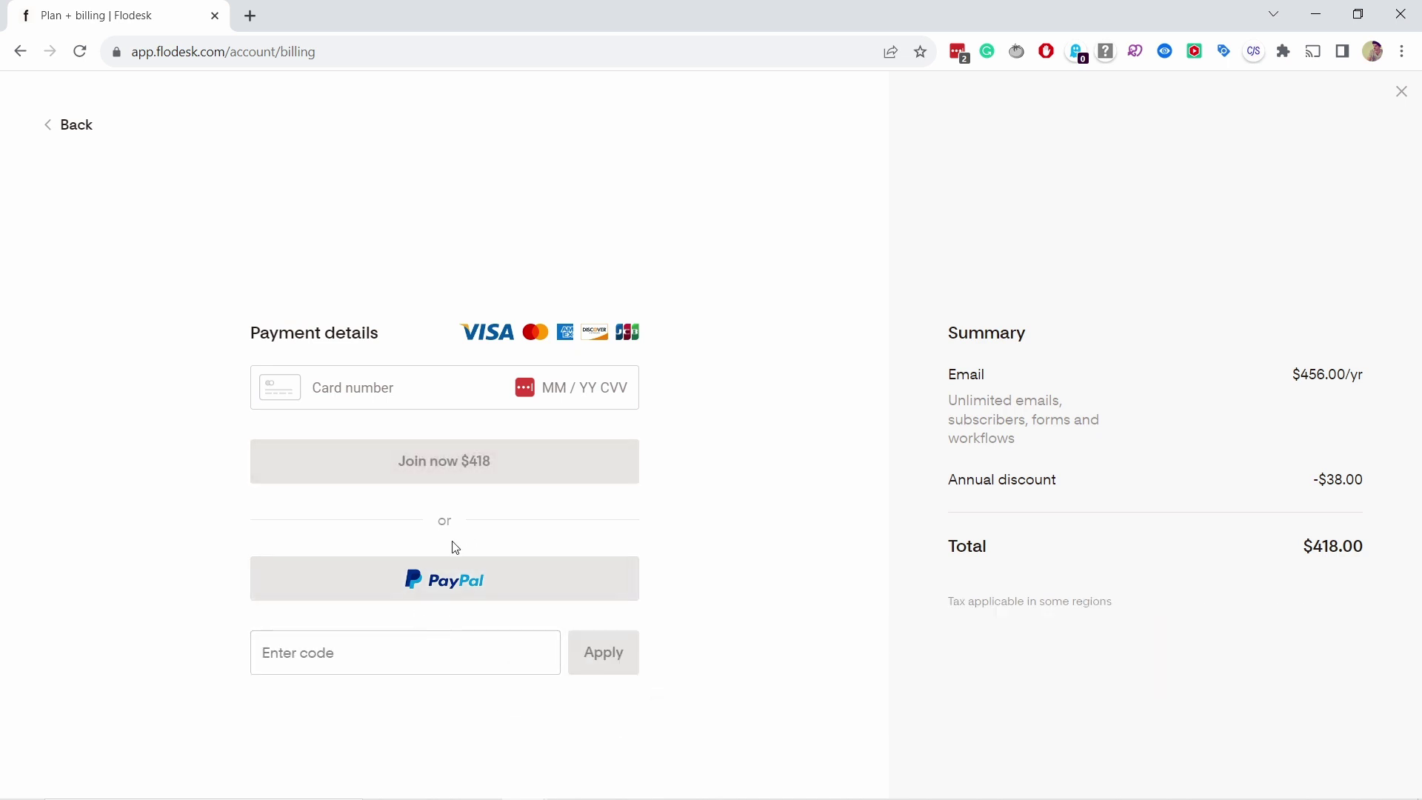
left_click(326, 638)
type("TI")
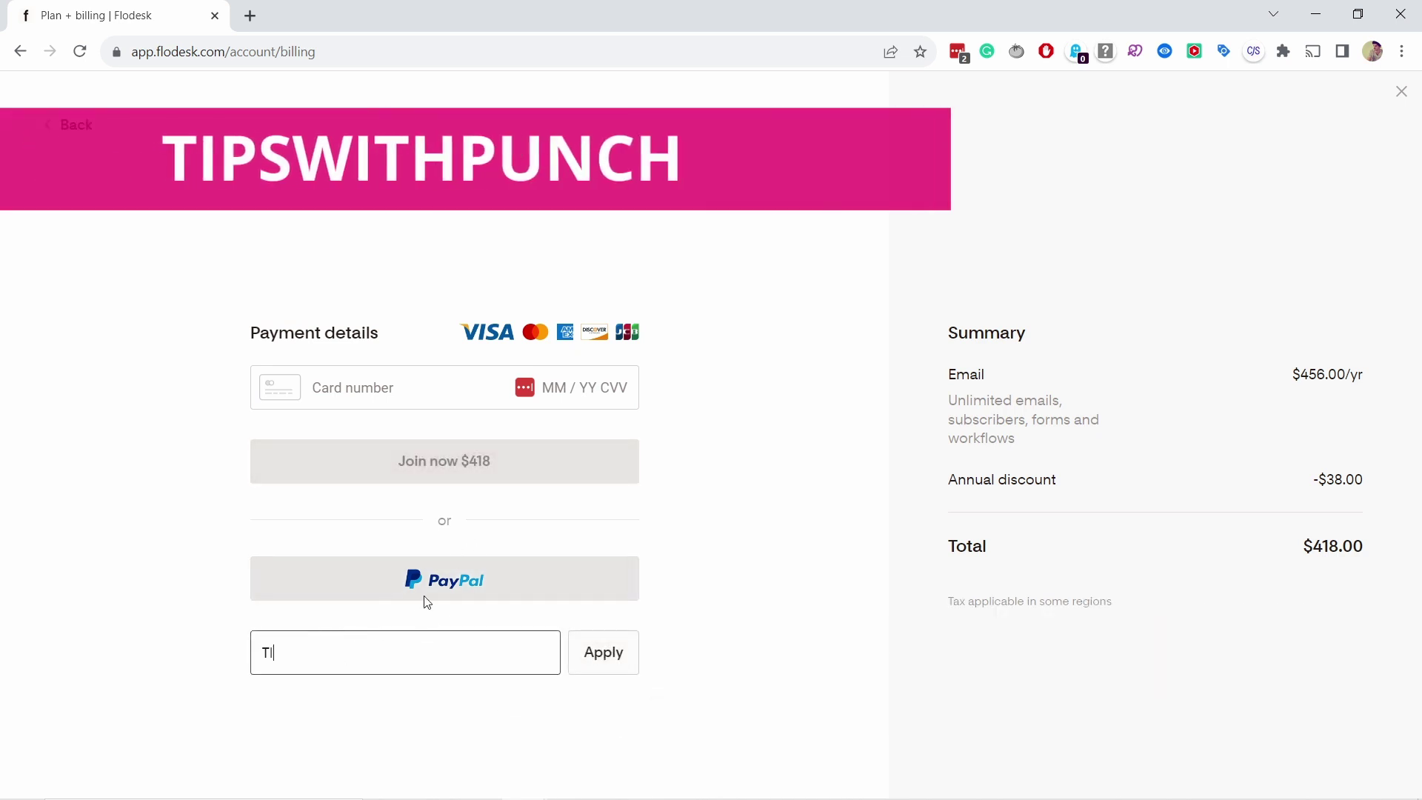
type("PSWITHPUNC")
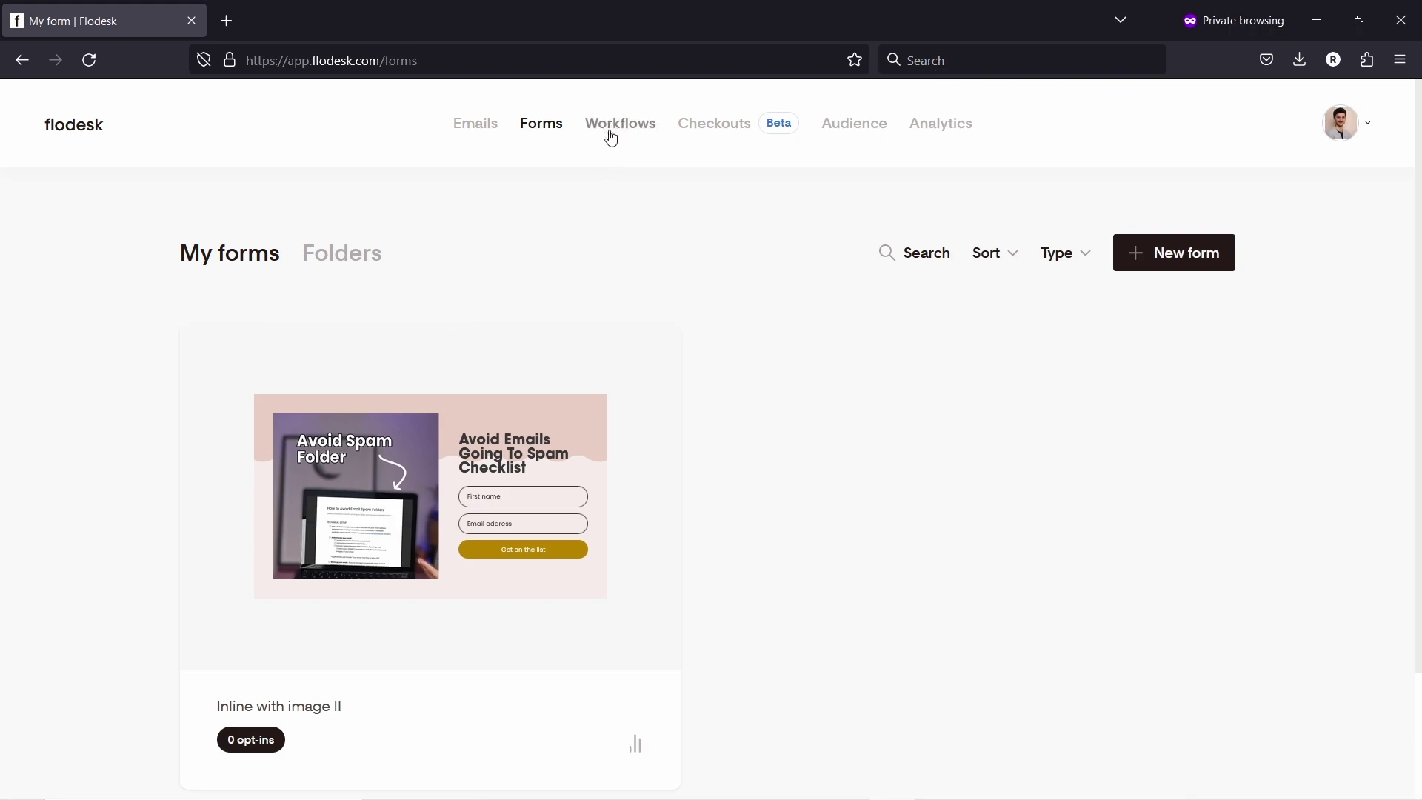
Step: Start a new from-scratch workflow and paste 'Avoid spam box lead magnet' as its name
left_click(610, 133)
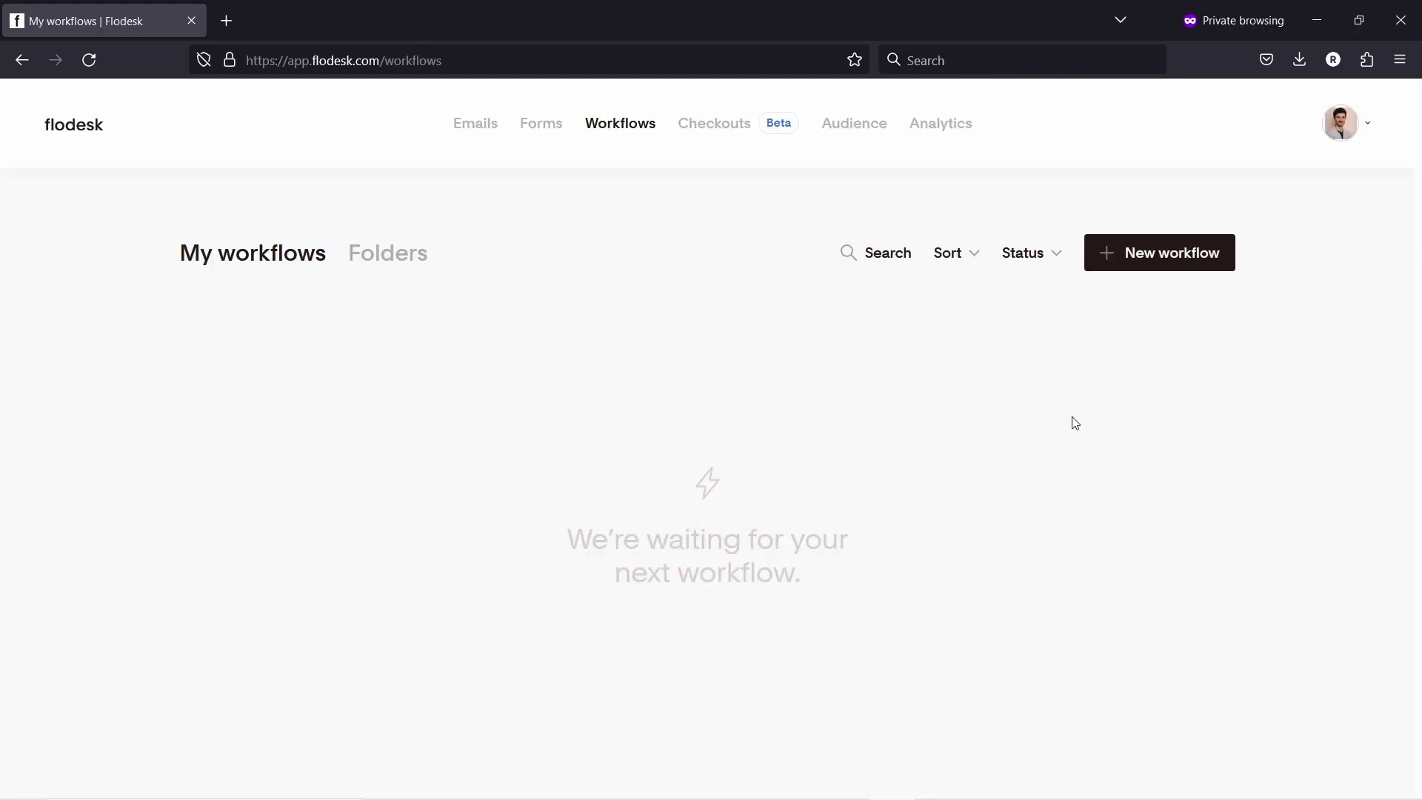
left_click(1187, 262)
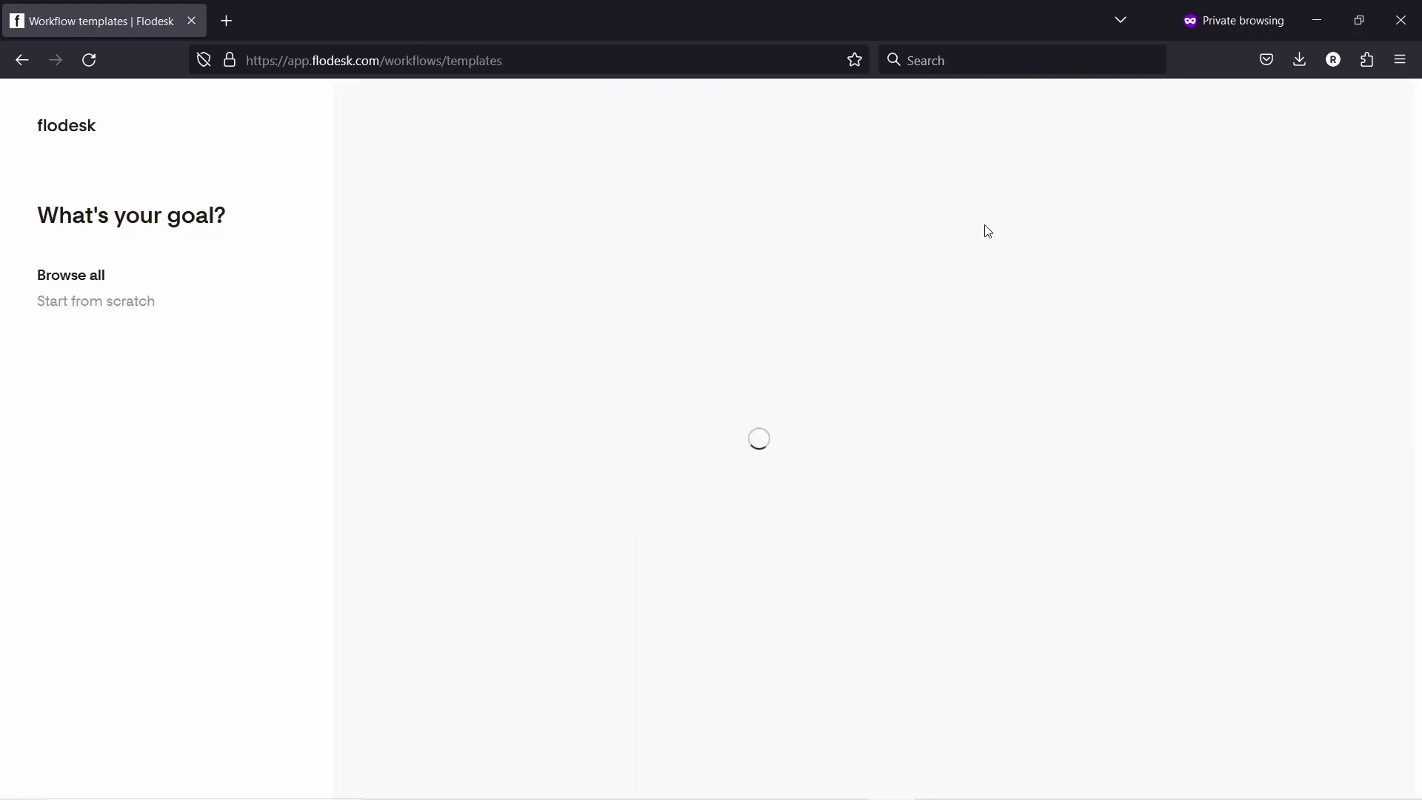
scroll(711, 326, "down", 6)
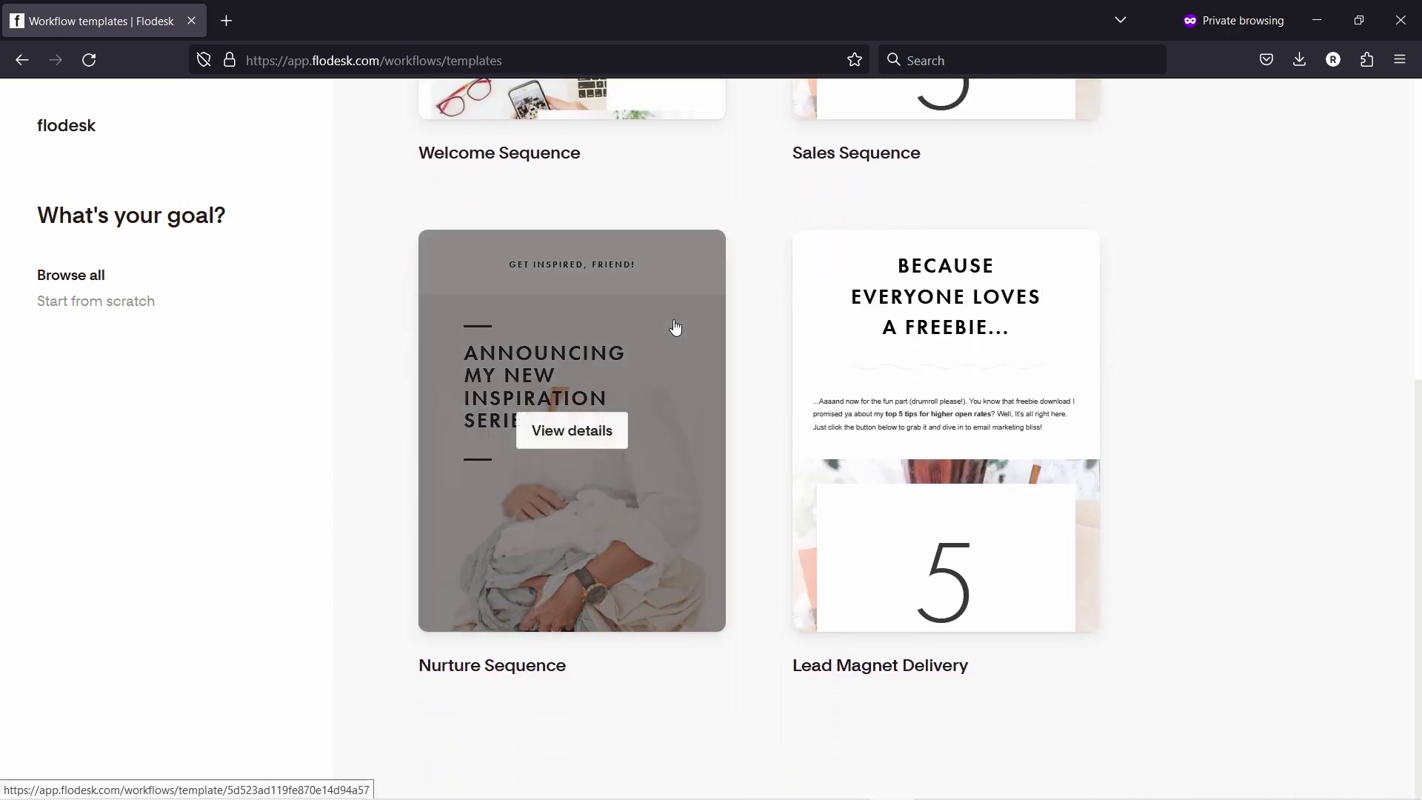
scroll(803, 403, "up", 6)
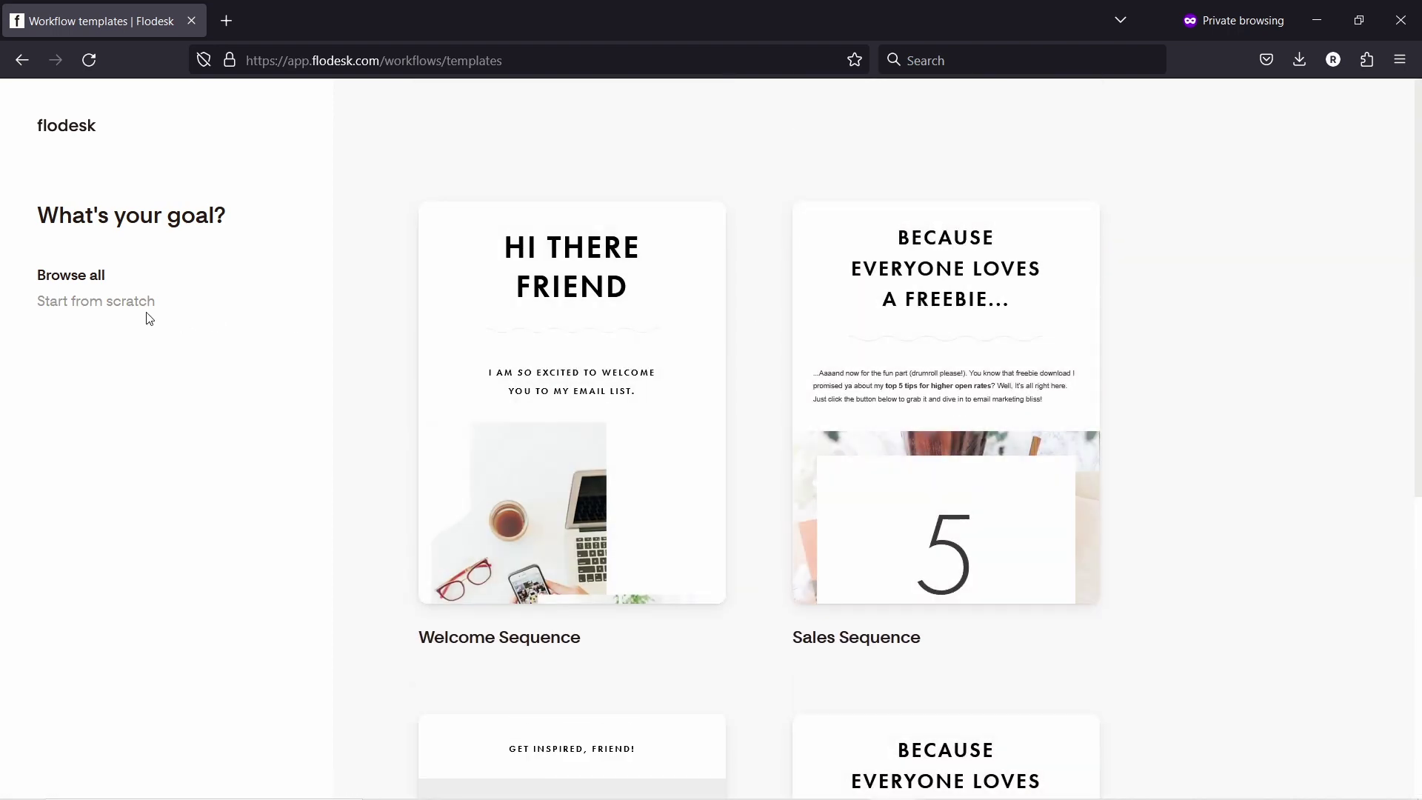
left_click(149, 301)
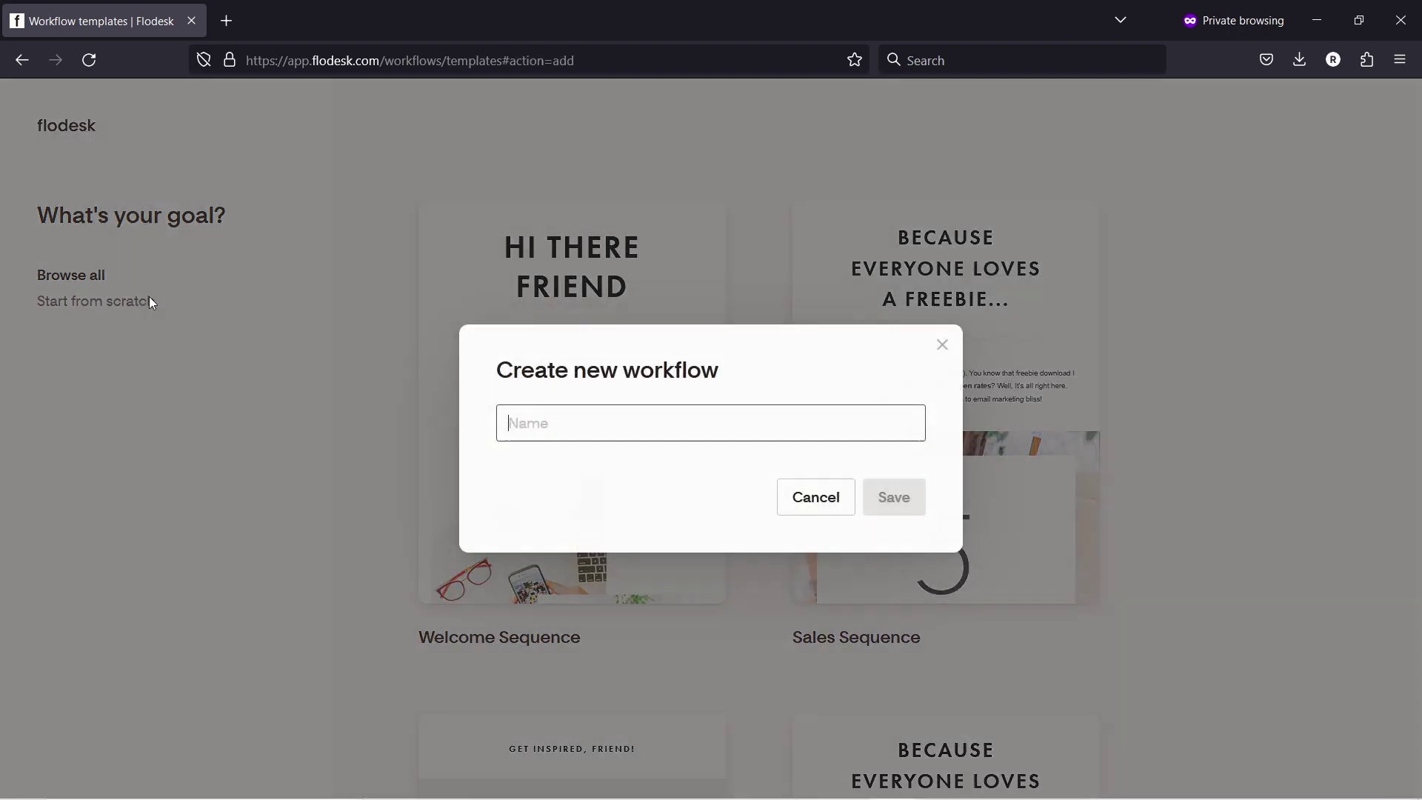
left_click(573, 421)
type("Avoid spam box lead magnet")
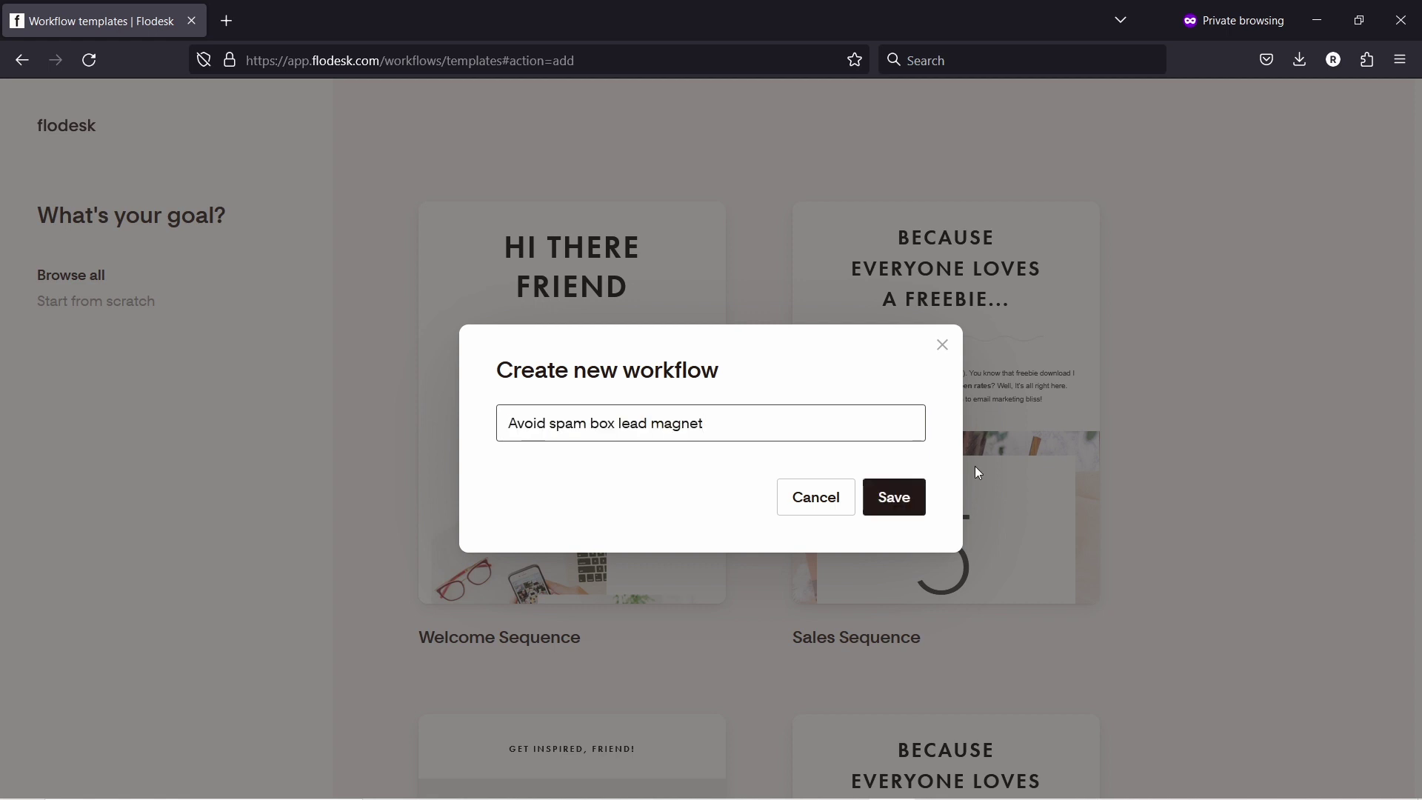
Step: Save the workflow, trigger it on subscribers added to 'interested in email', and insert a step
left_click(881, 494)
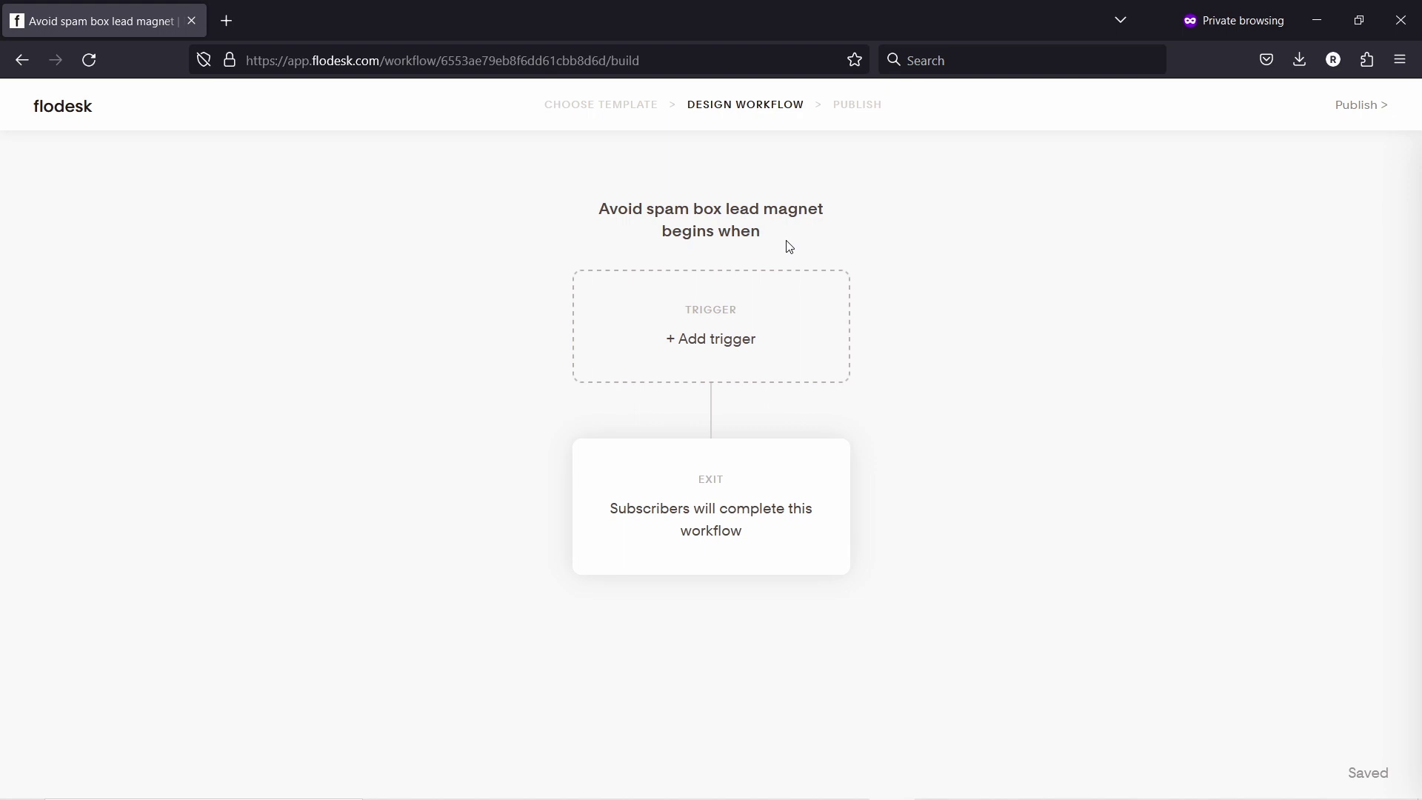
left_click(709, 327)
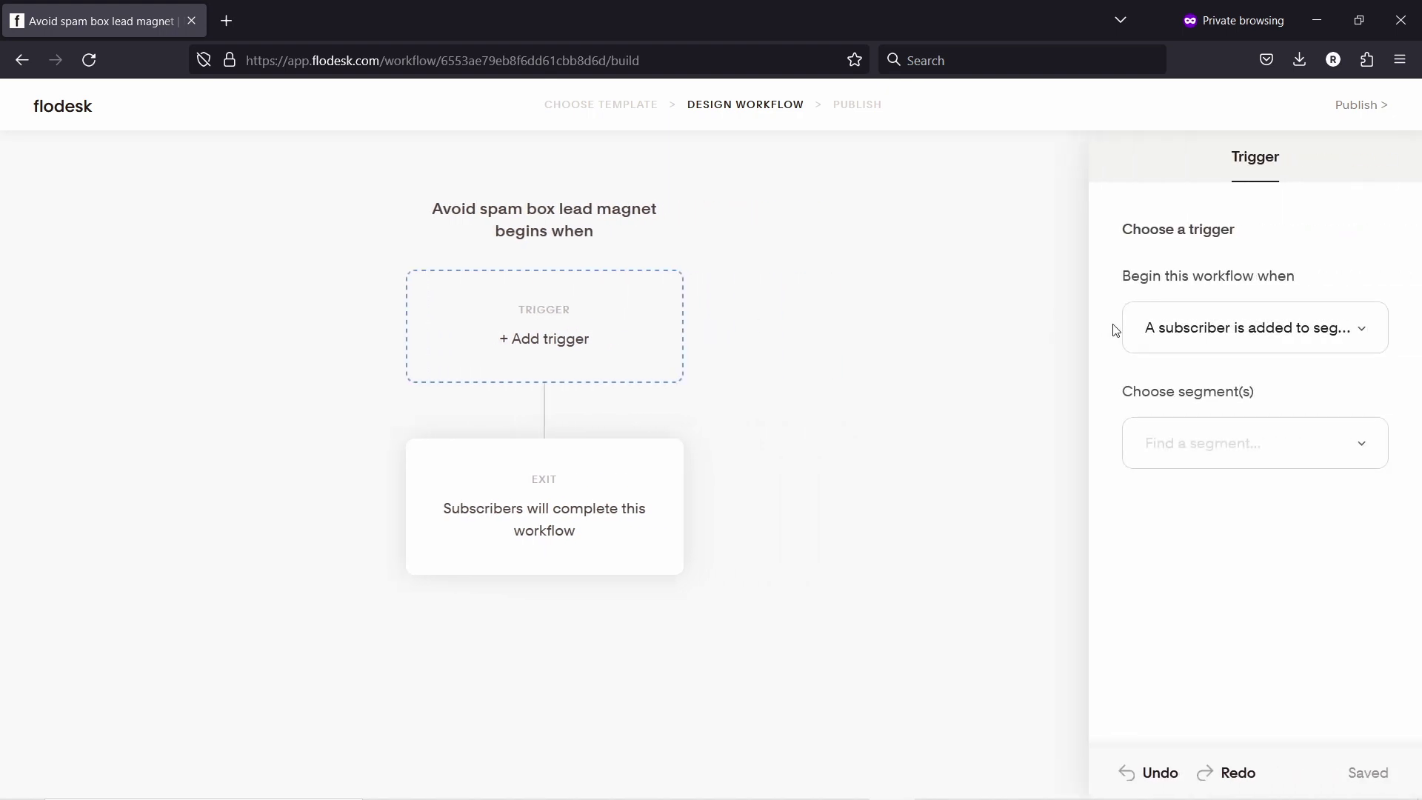
left_click(1255, 351)
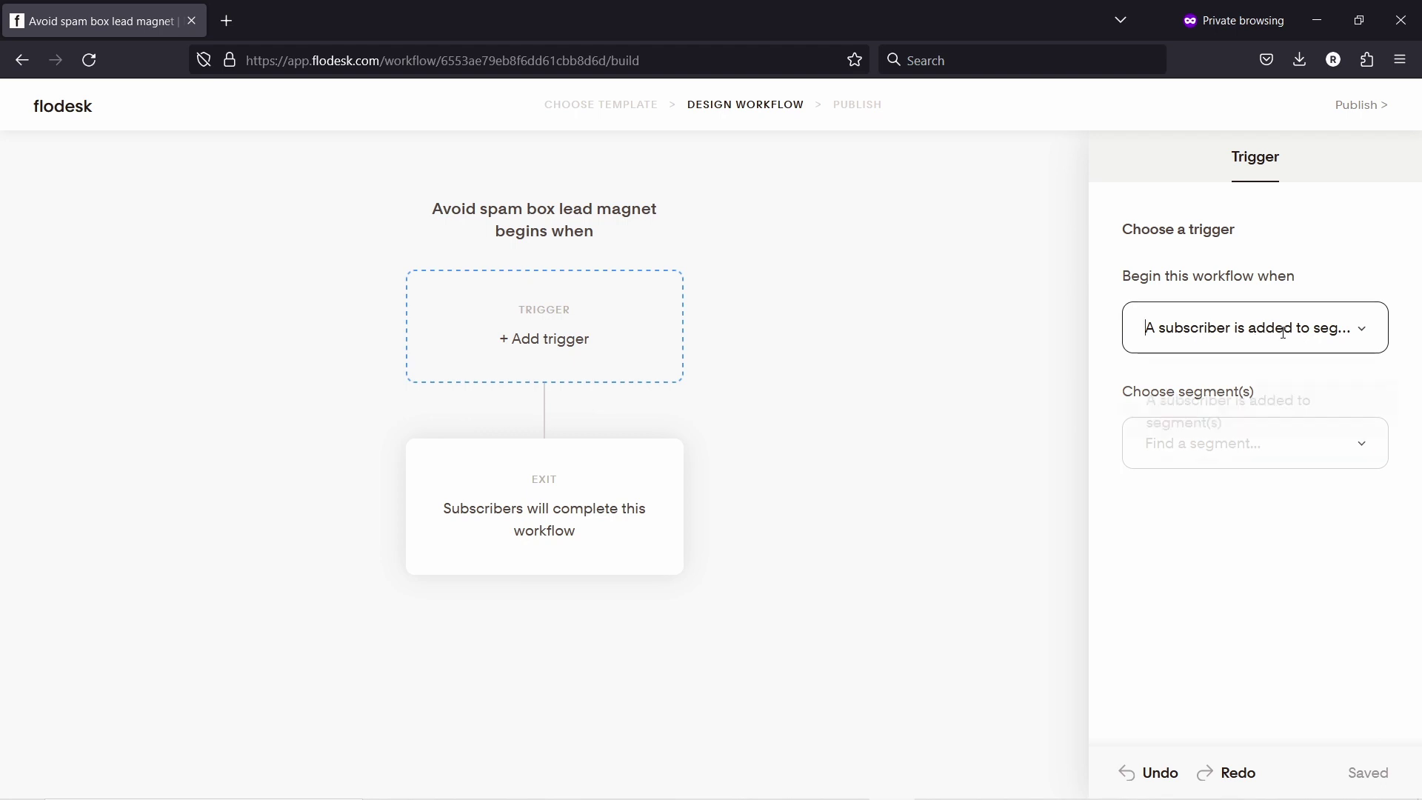
left_click(1286, 419)
left_click(1197, 443)
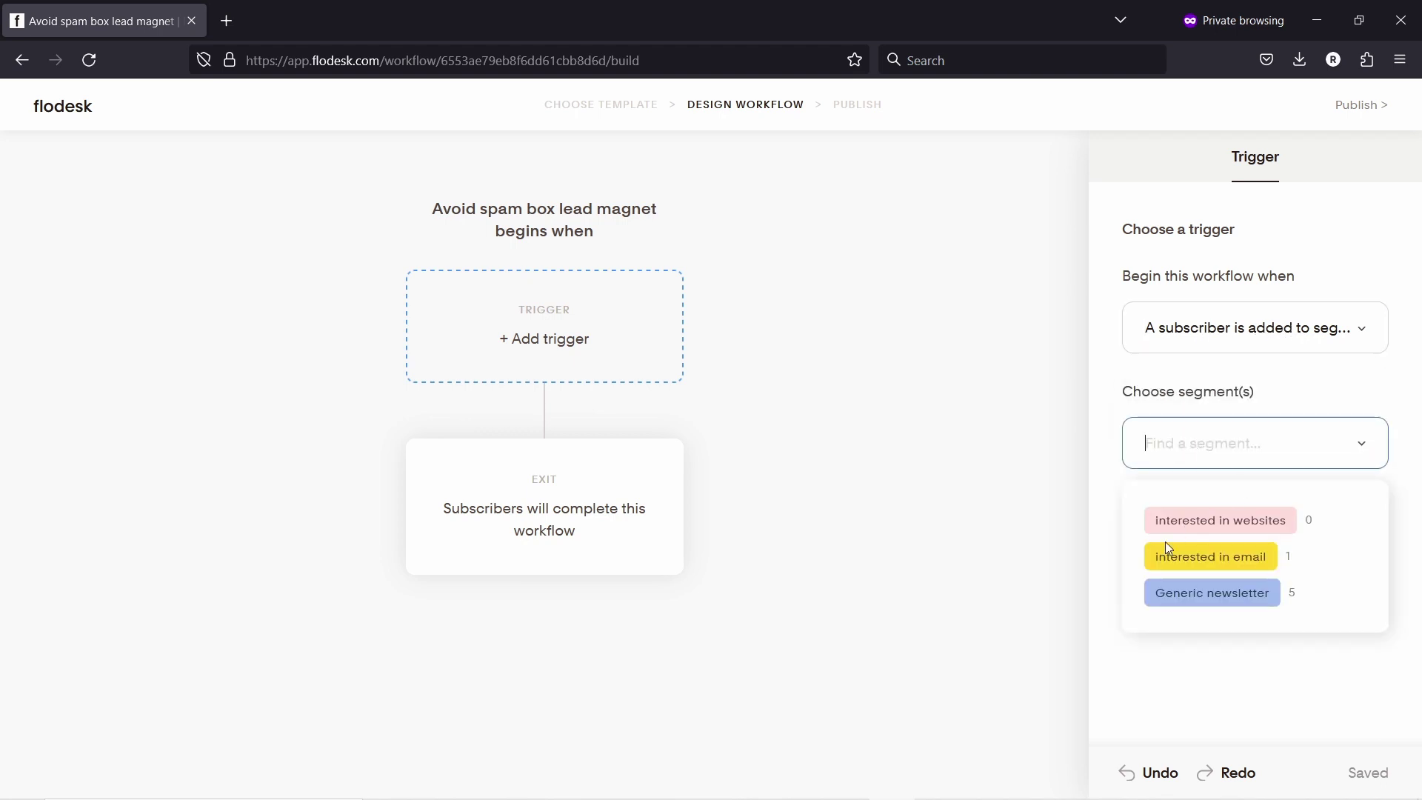
left_click(1216, 560)
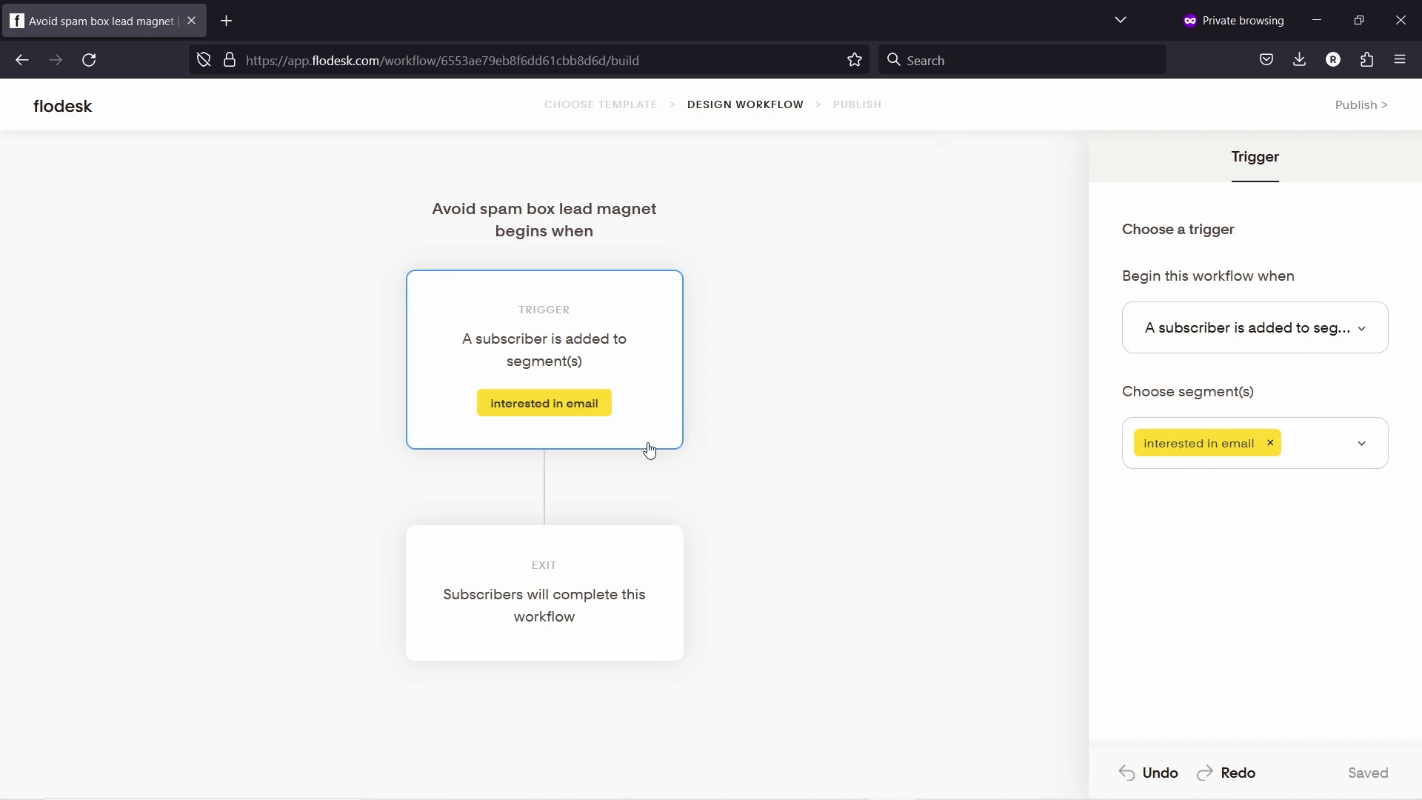
left_click(545, 489)
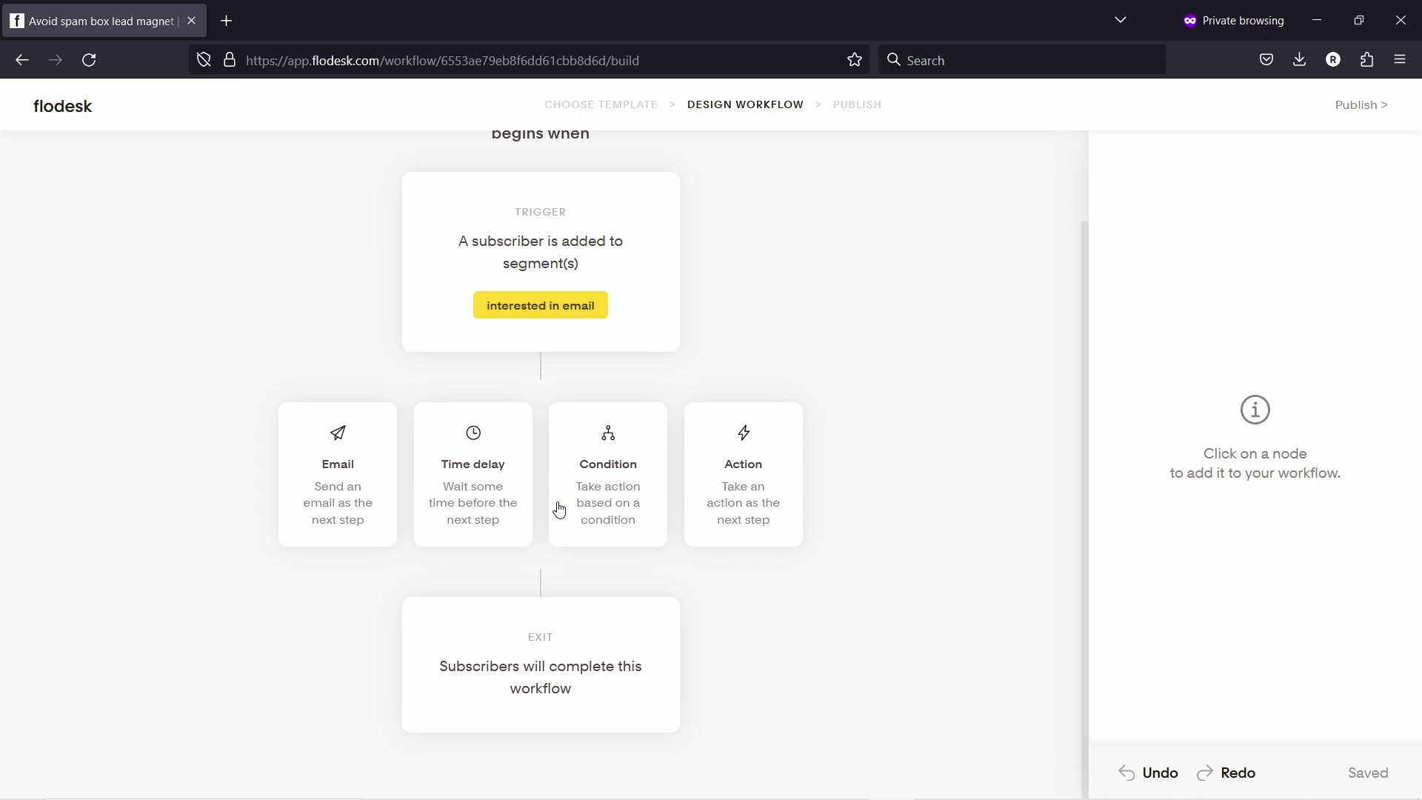
Step: Make the new step send a blank-design email named 'avoid spam - checklist' and open its editor
left_click(354, 483)
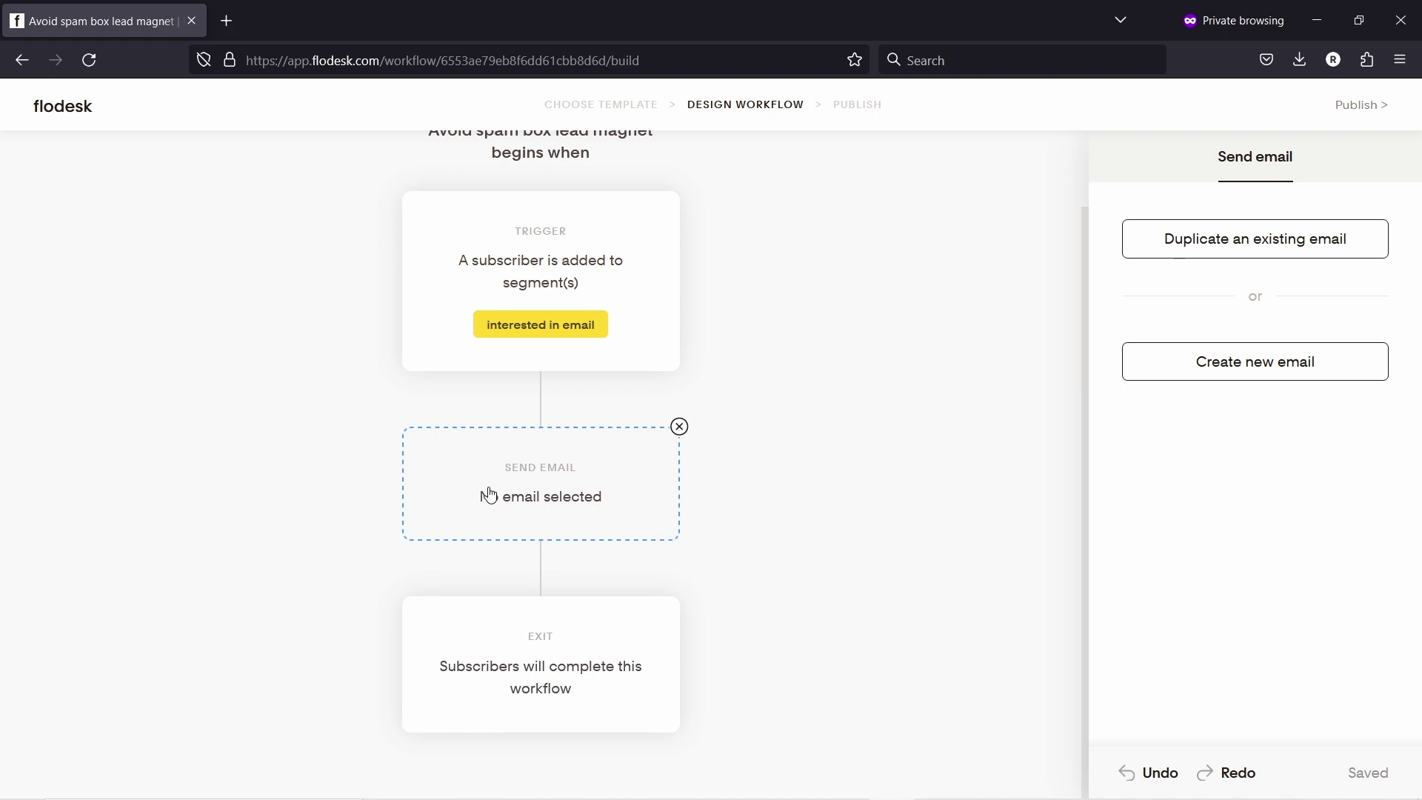
left_click(1244, 371)
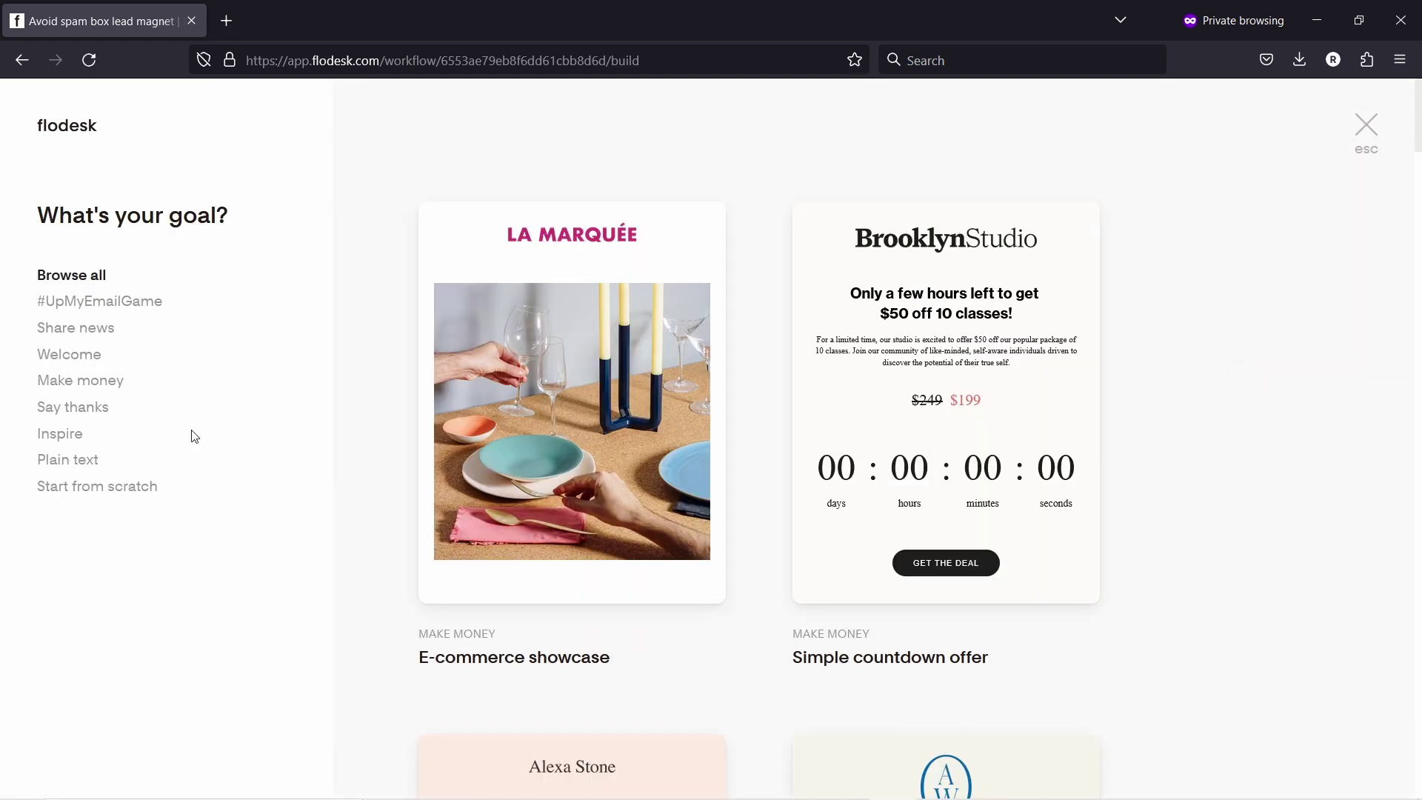
left_click(157, 482)
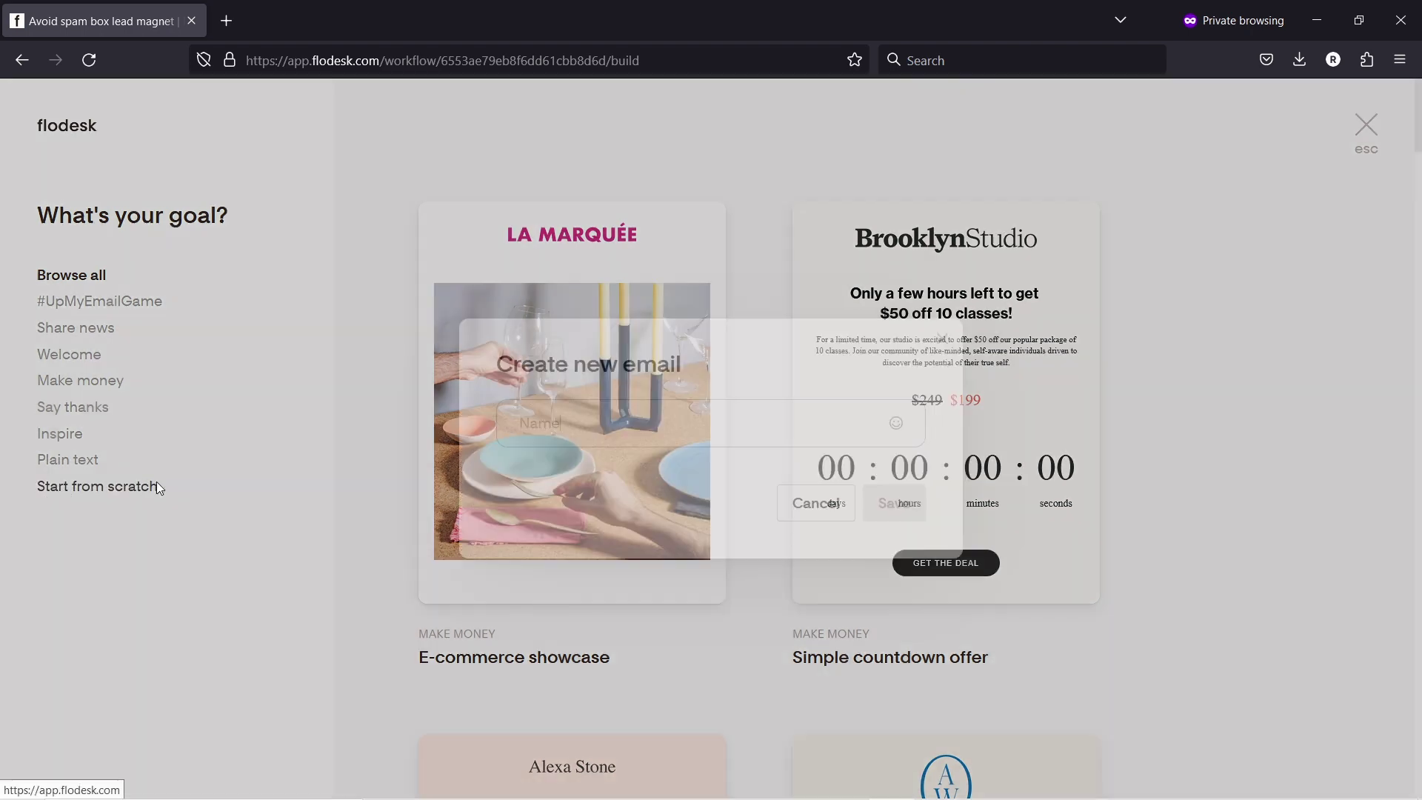
type("avoid spam - checklist")
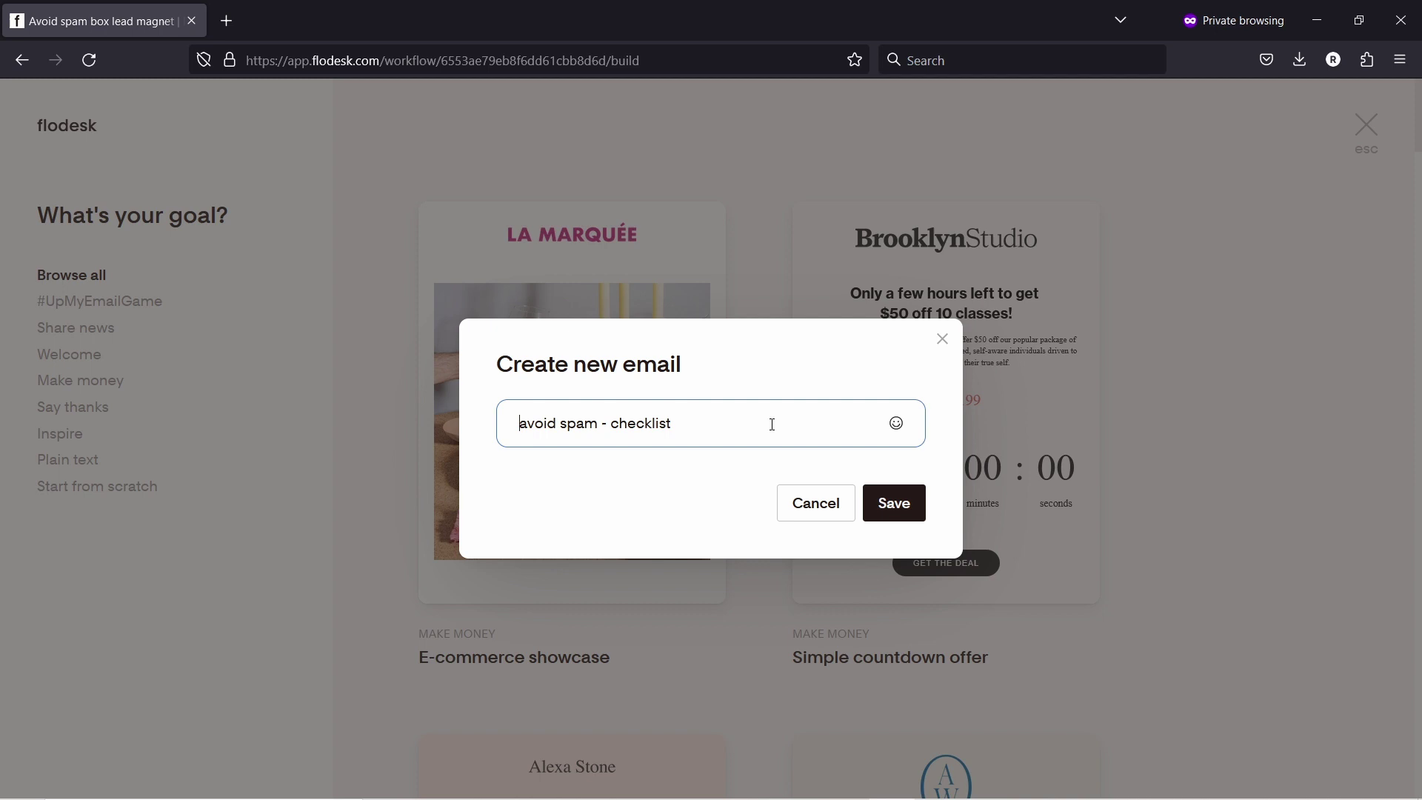
left_click(894, 504)
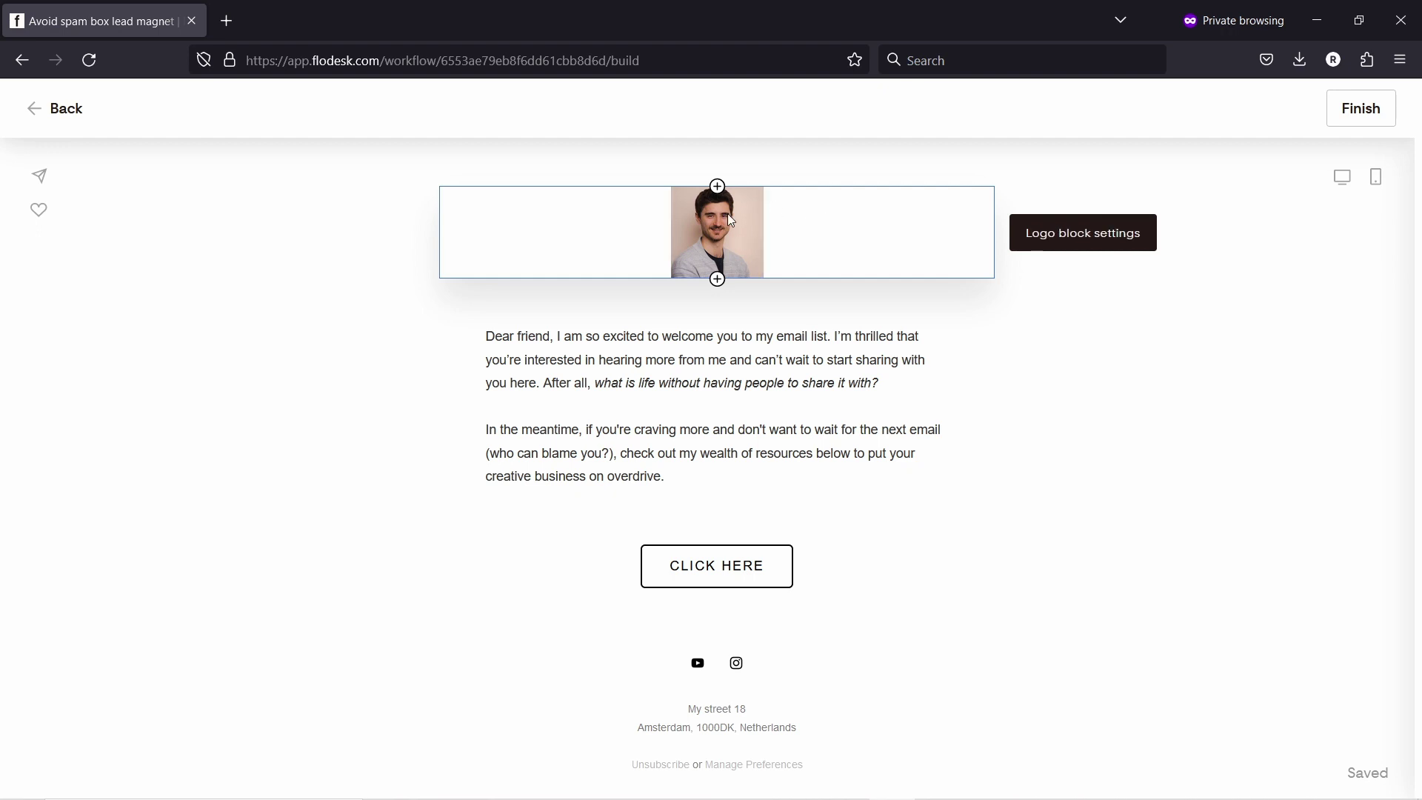
Step: Delete the logo image block from the top of the email
right_click(850, 230)
left_click(673, 225)
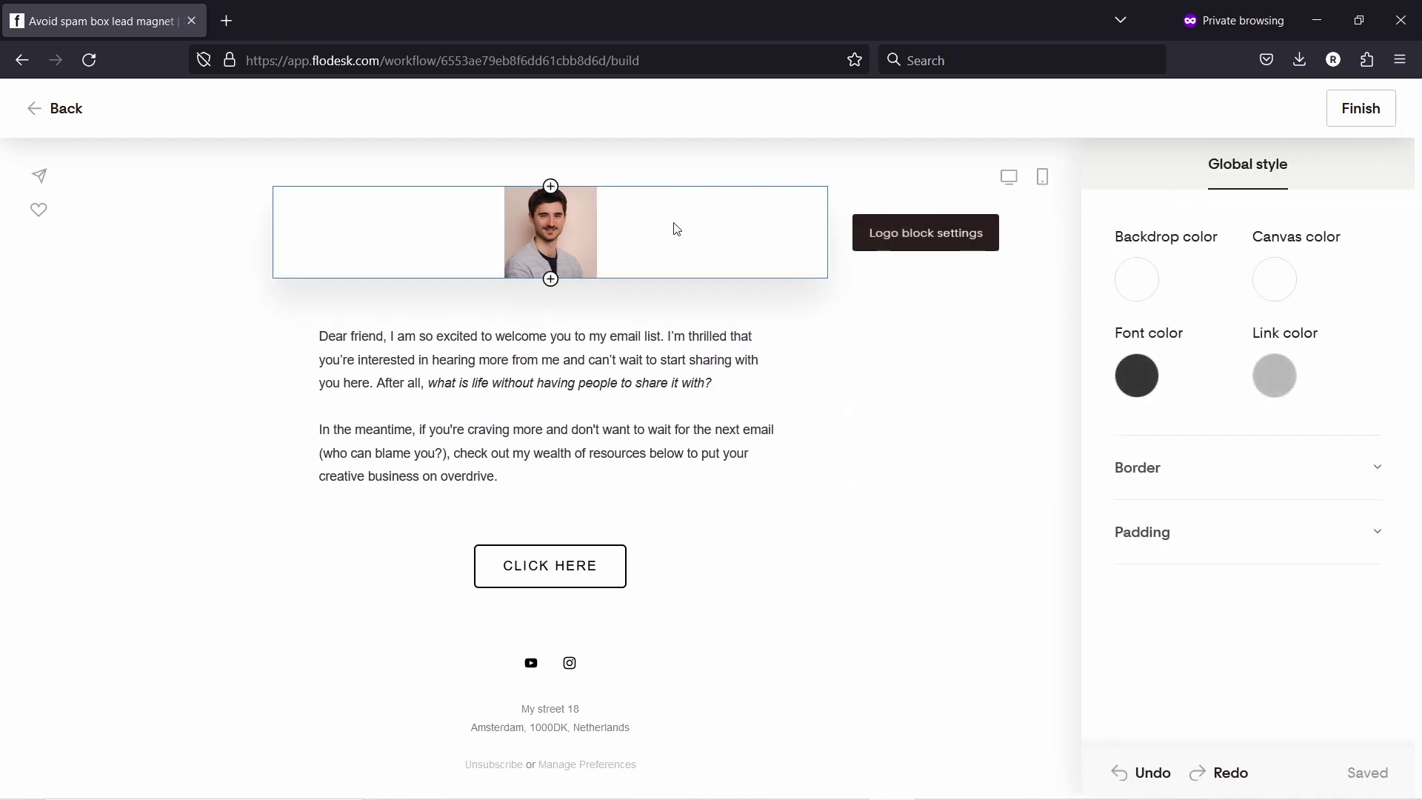
left_click(691, 222)
left_click(863, 266)
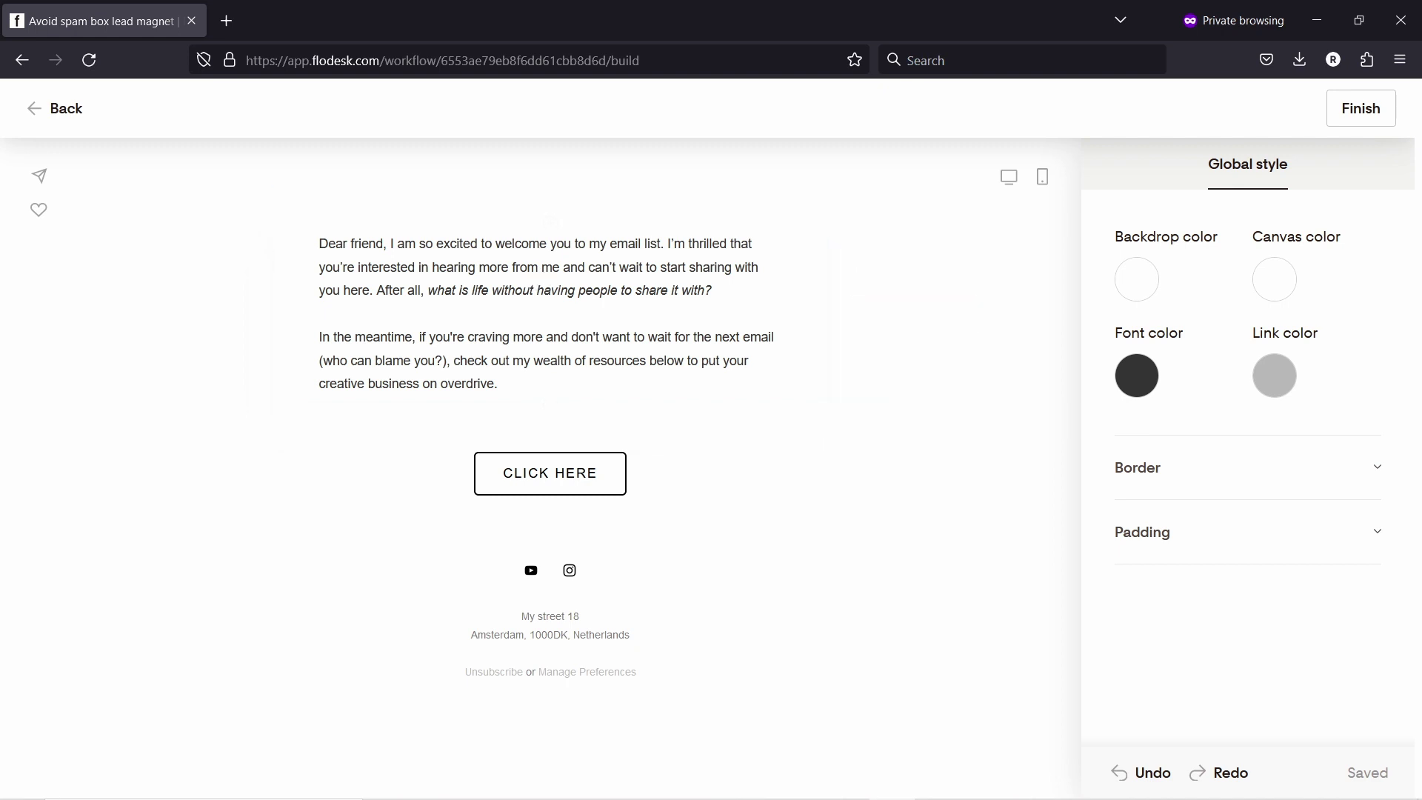
Step: Replace the body with the thank-you message offering the spam checklist and a 'Grab it here' line
left_click(386, 267)
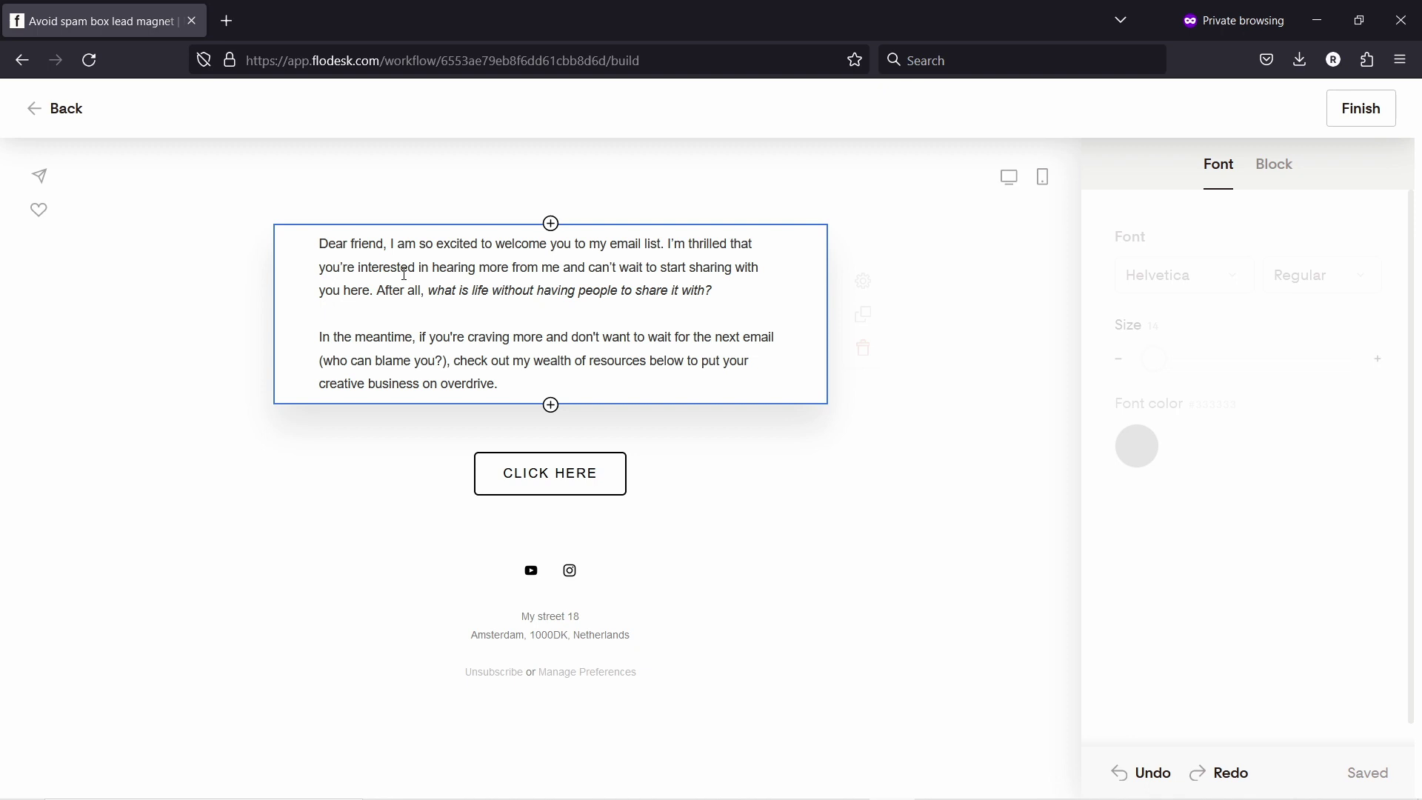
double_click(386, 267)
key("ctrl+a")
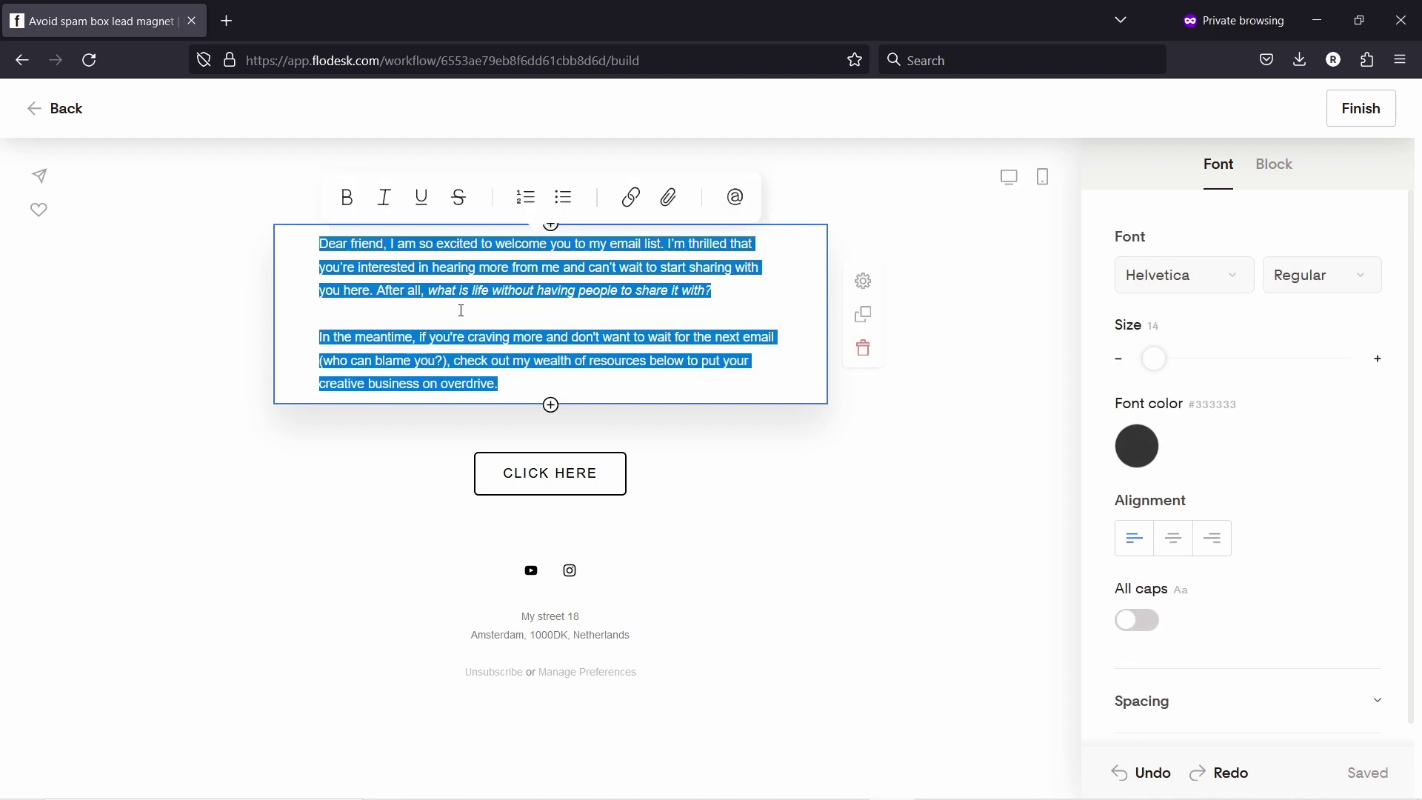
type("Hello! Just wanted to drop you a quick email to say thanks for watching my video! As a token of our appreciation, I've created a checklist on how to avoid your emails going to spam folder. It has many industry secrets and tools to help you on this journey. Just click the button below to grab your copy: Grab it here  If you have any questions, just reply to this email.  Have a great day!  Regards, Robert")
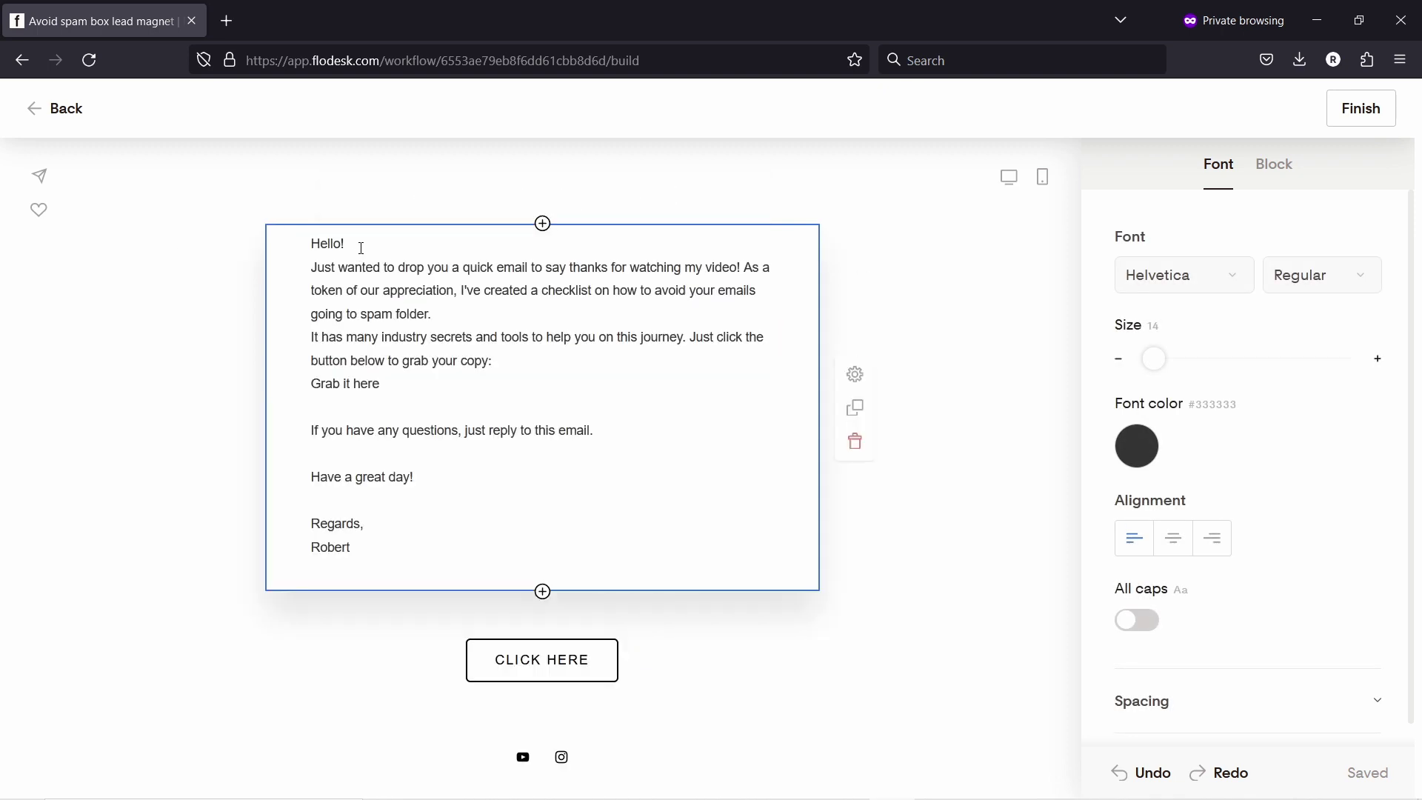
key("Return")
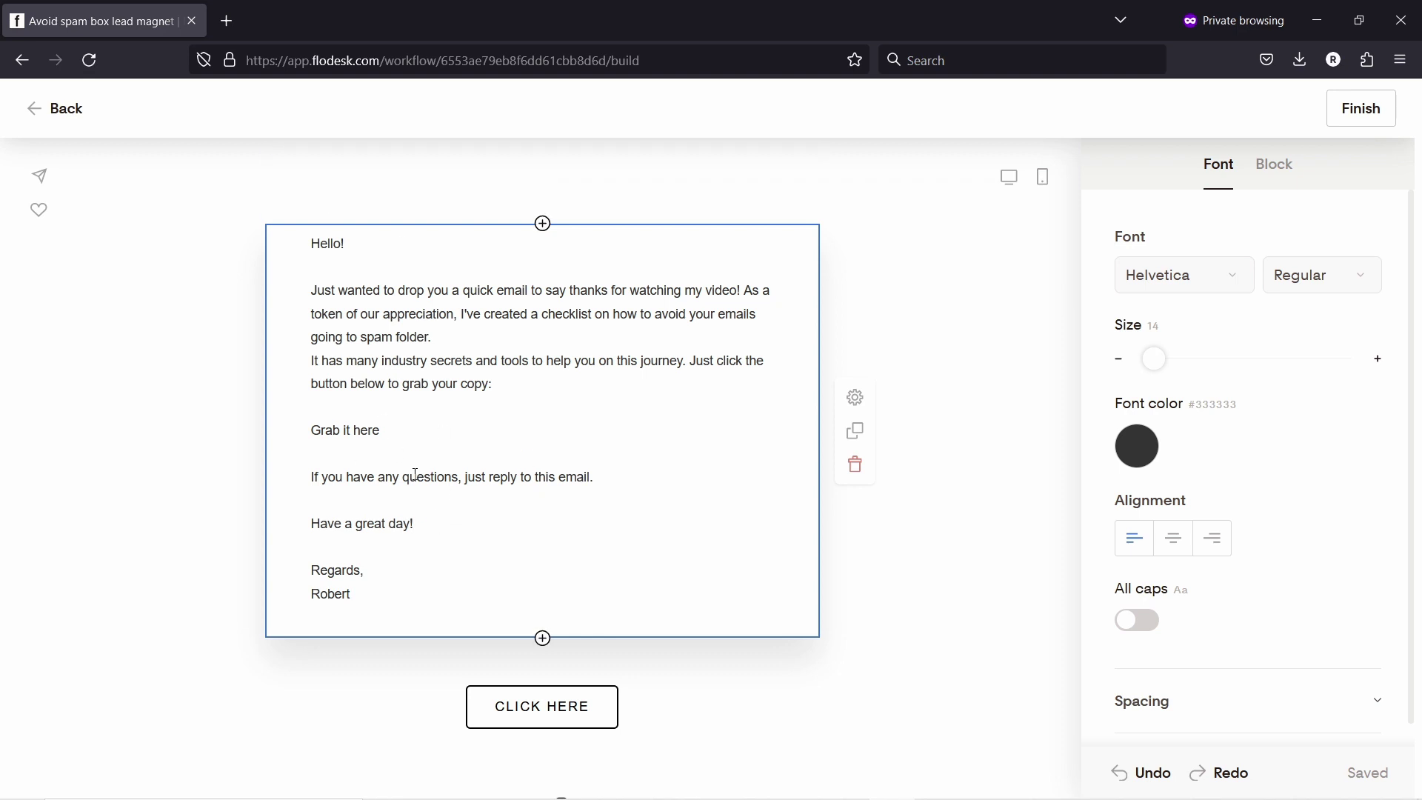
left_click_drag(397, 432, 312, 435)
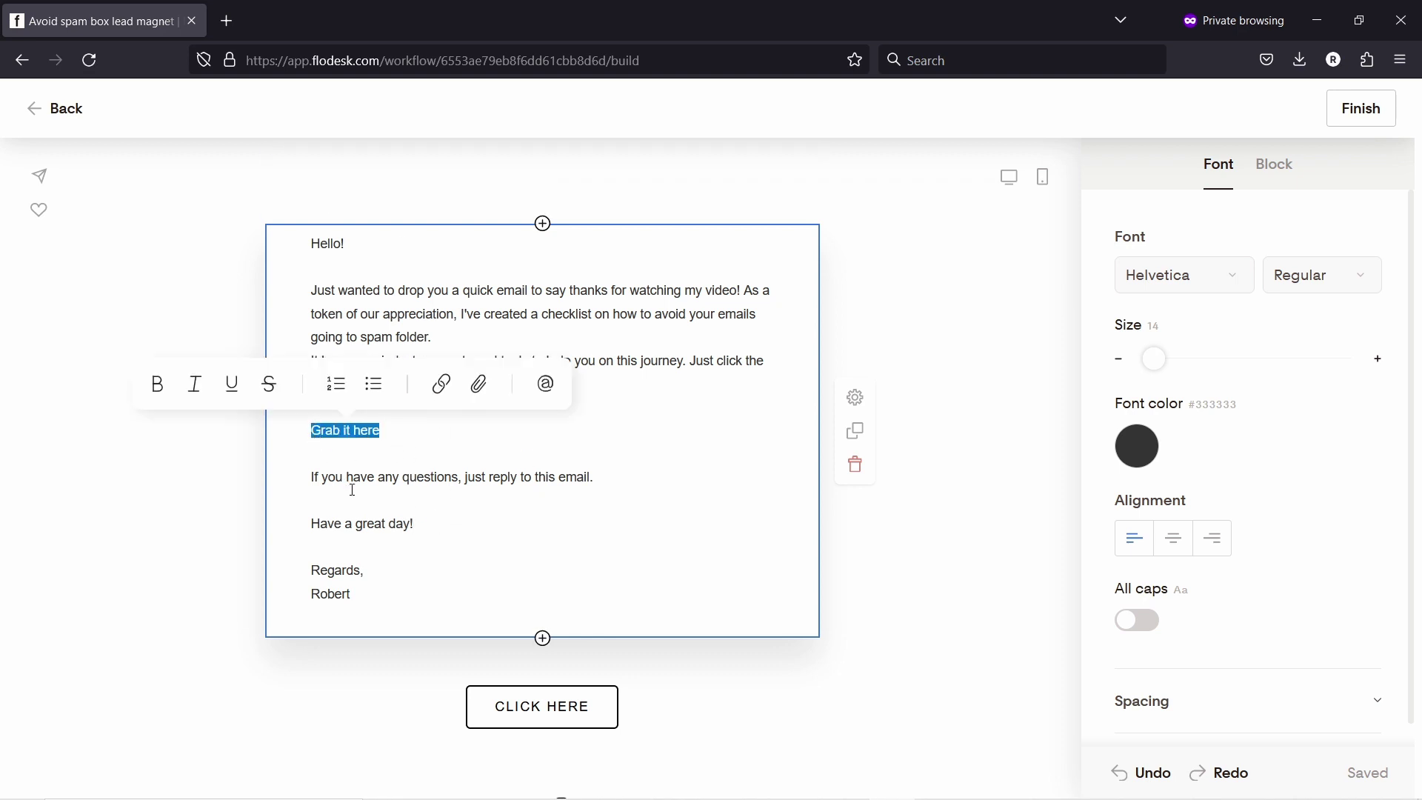
left_click(441, 386)
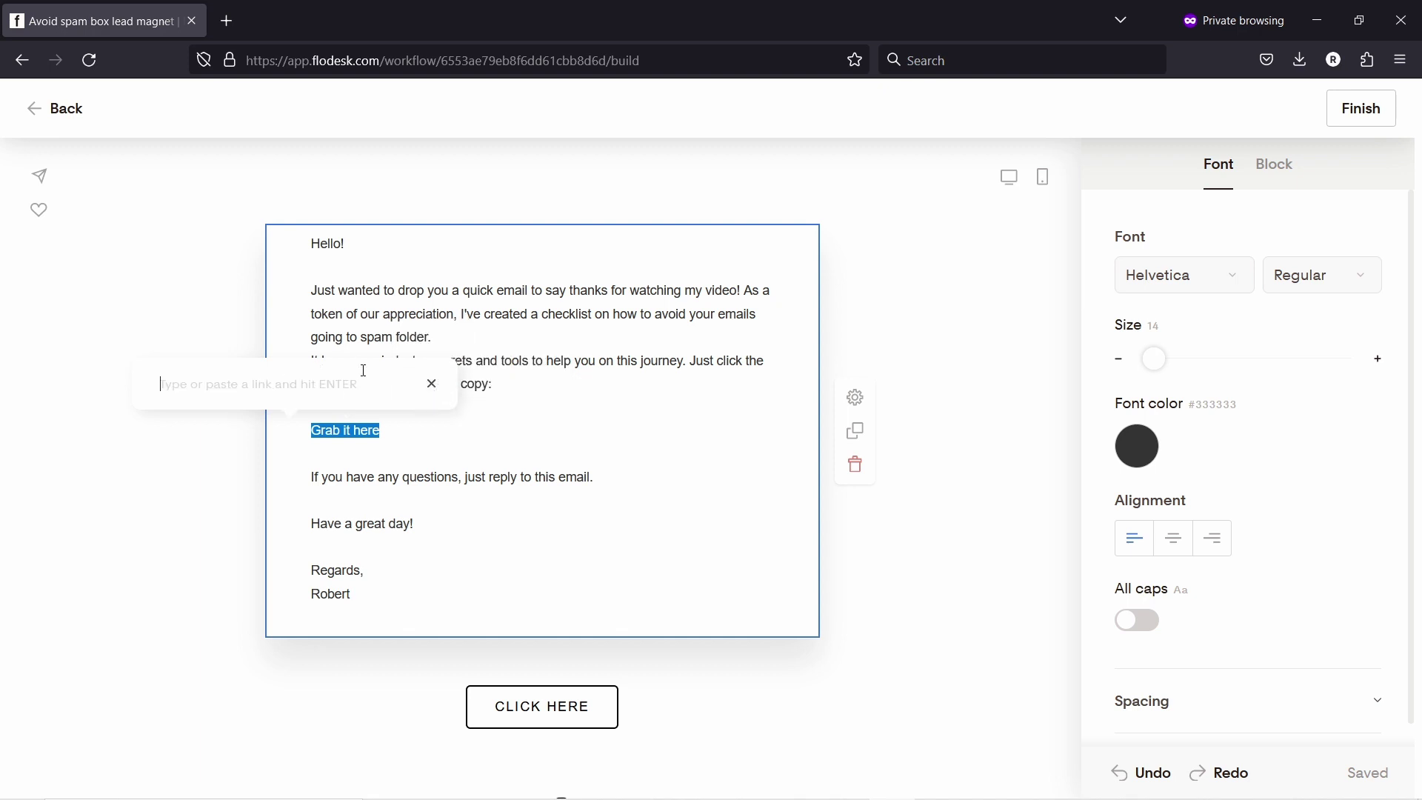
left_click(431, 383)
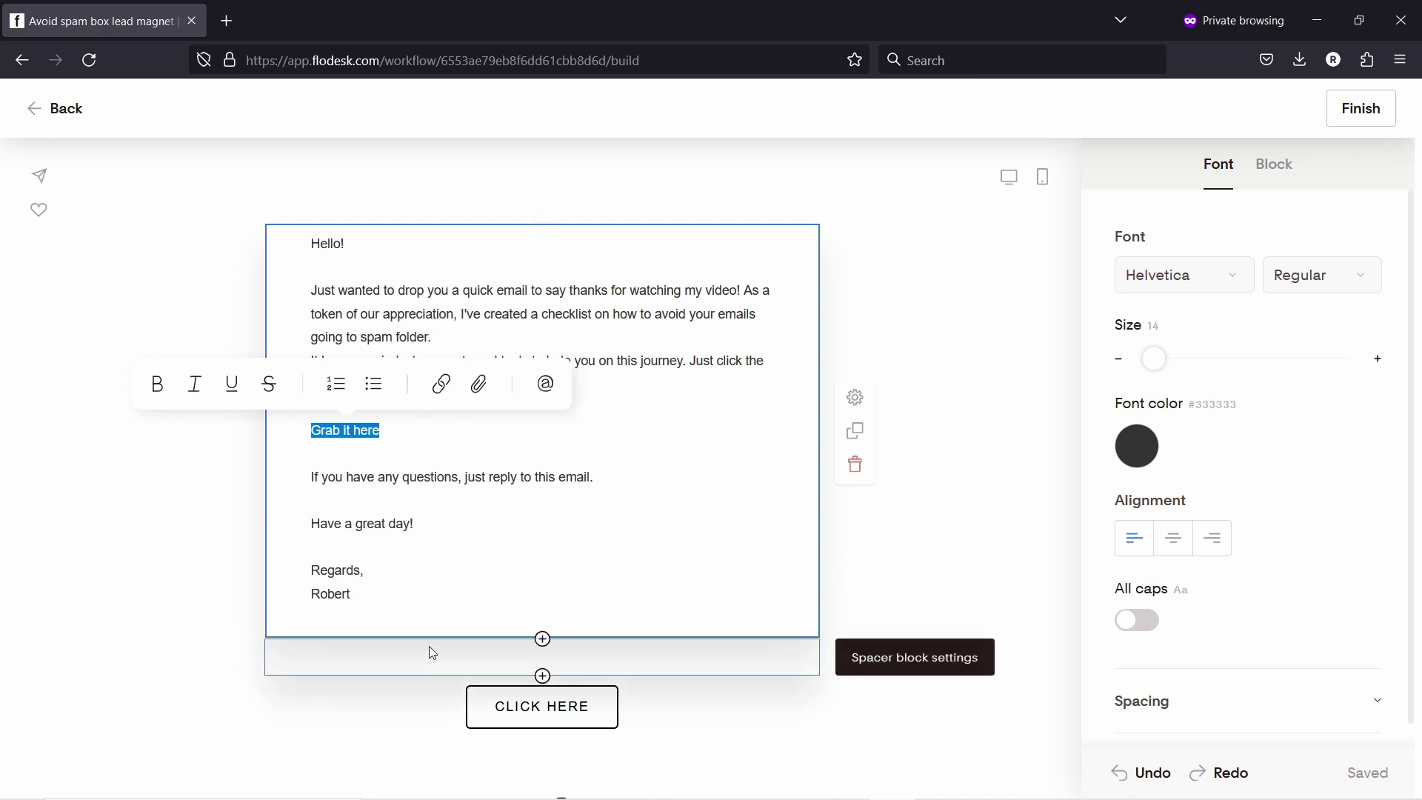
left_click(543, 677)
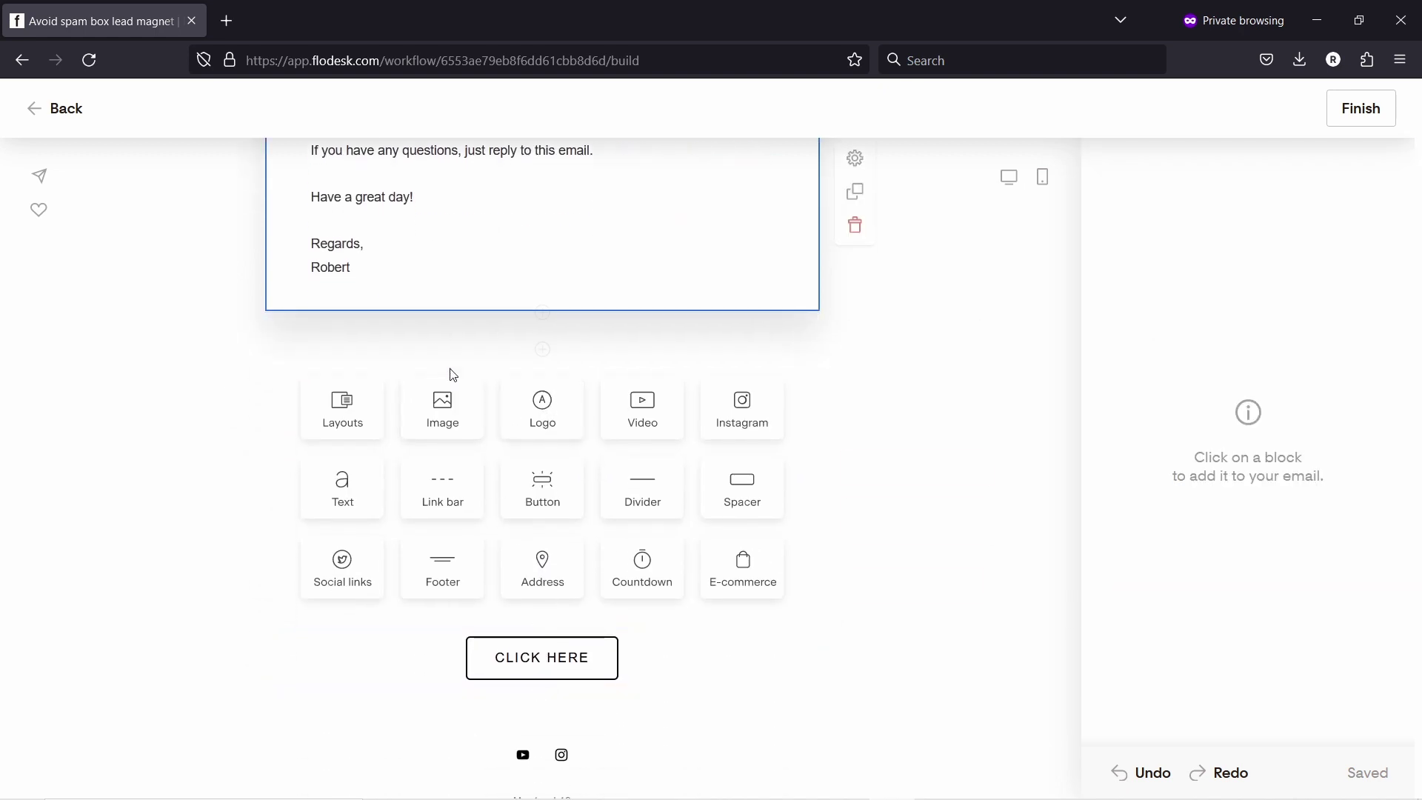
Step: Add a 'Download it here' button block and delete the old CLICK HERE button
left_click(536, 491)
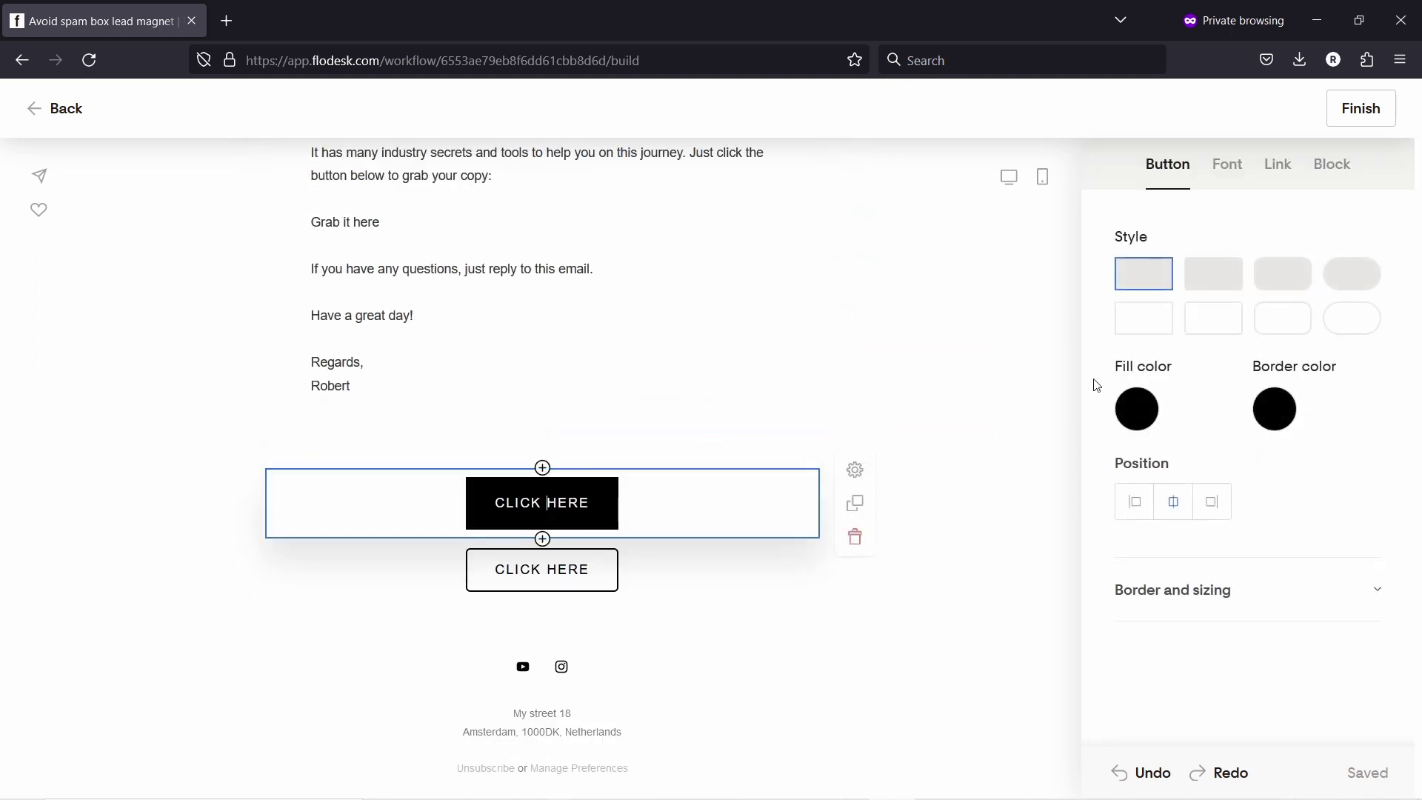
triple_click(565, 508)
type("G")
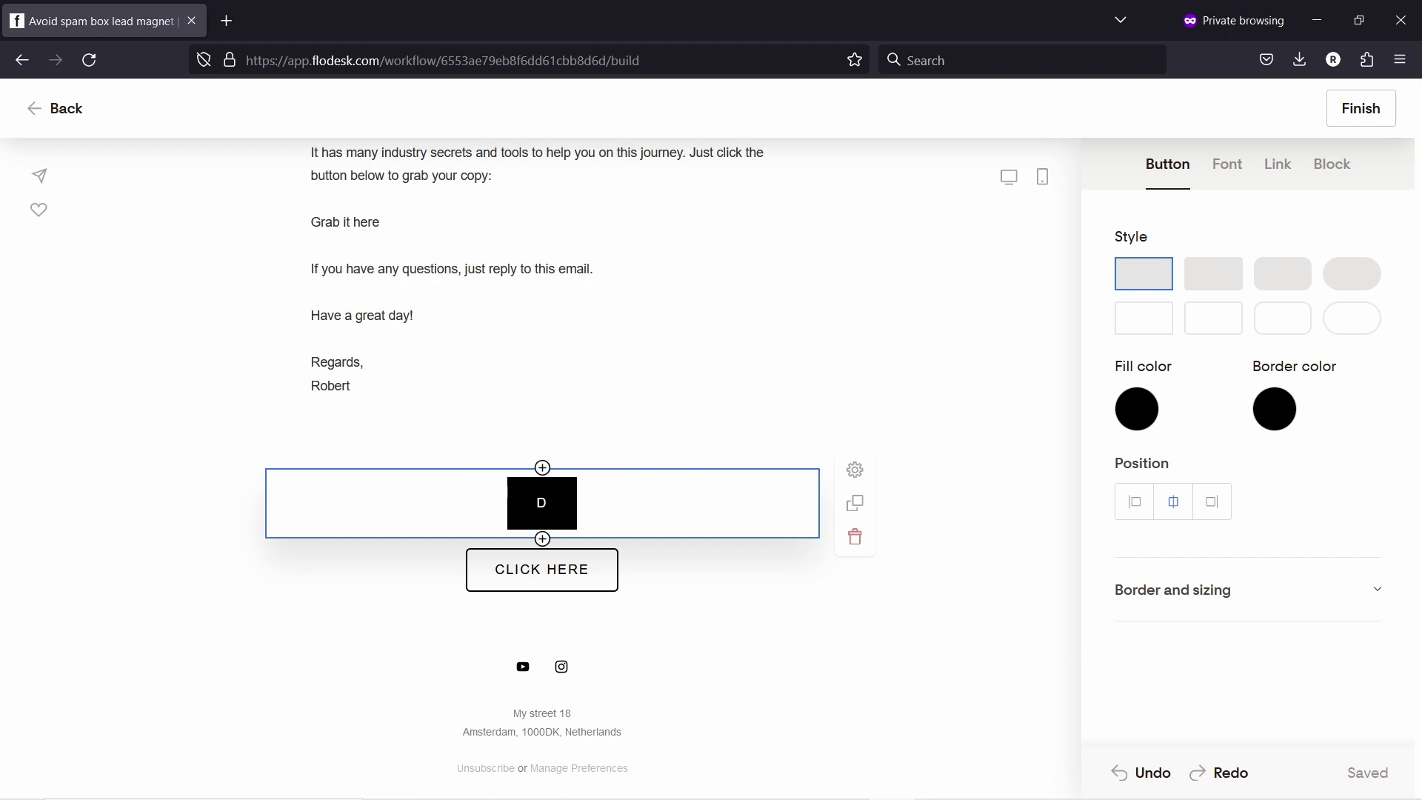
type("ownload it here")
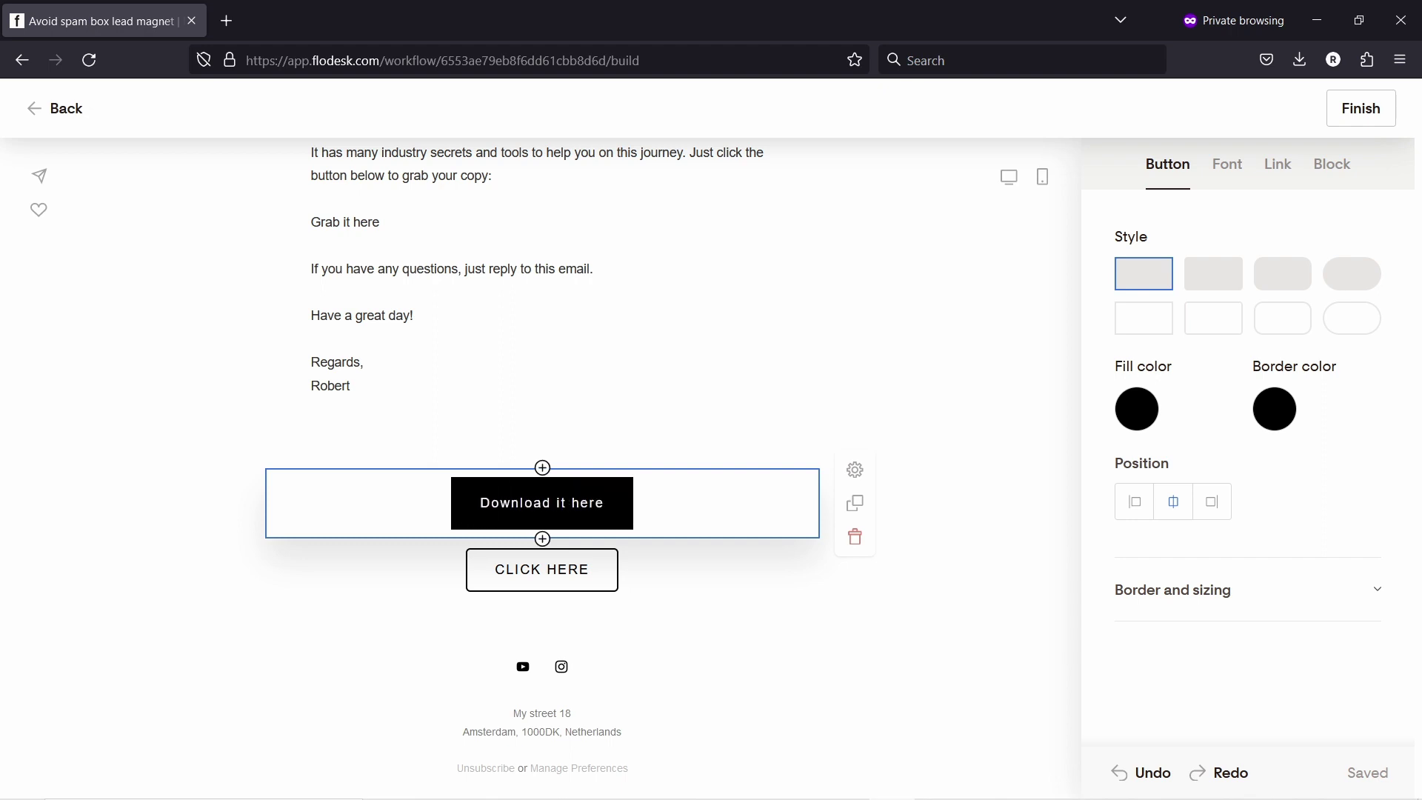
left_click(669, 573)
left_click(854, 602)
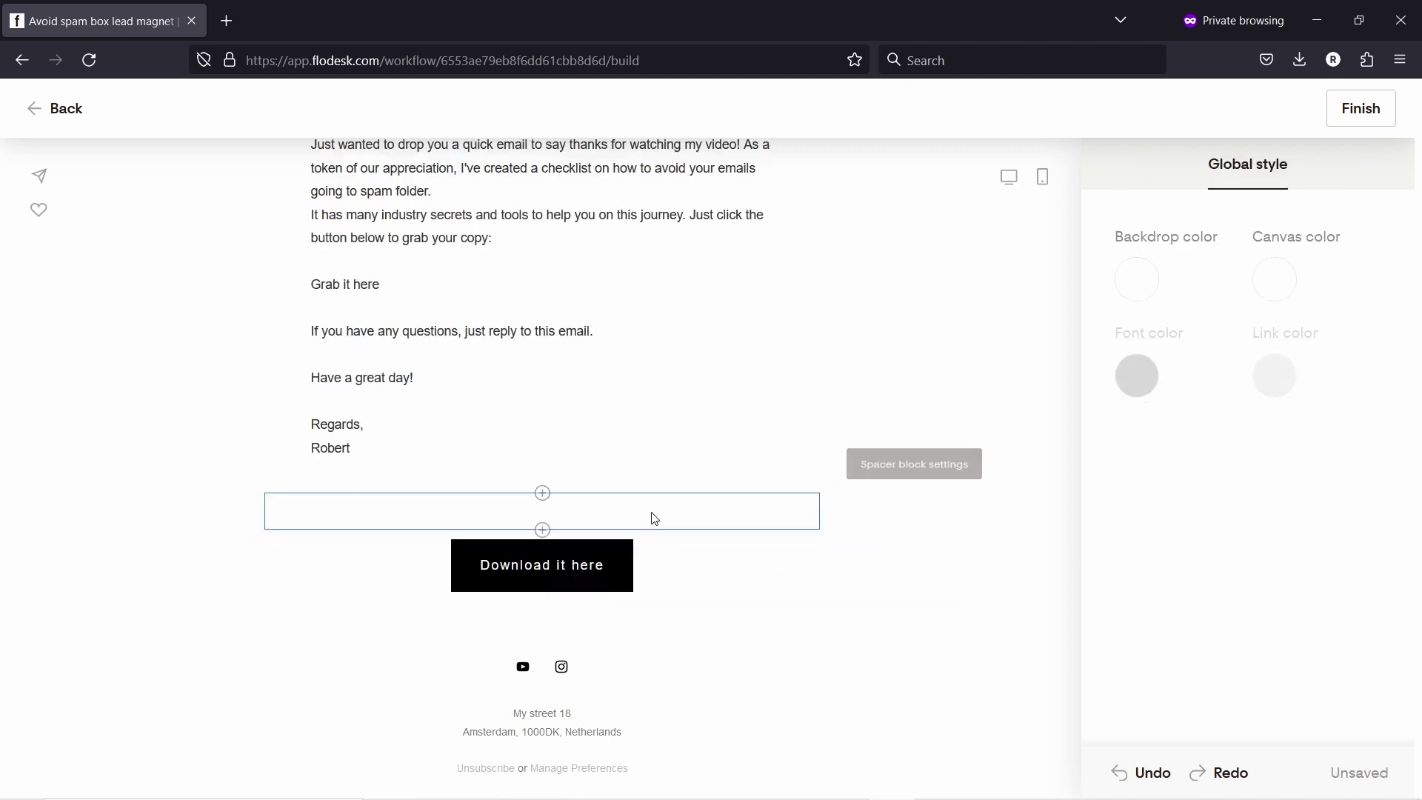
left_click(669, 566)
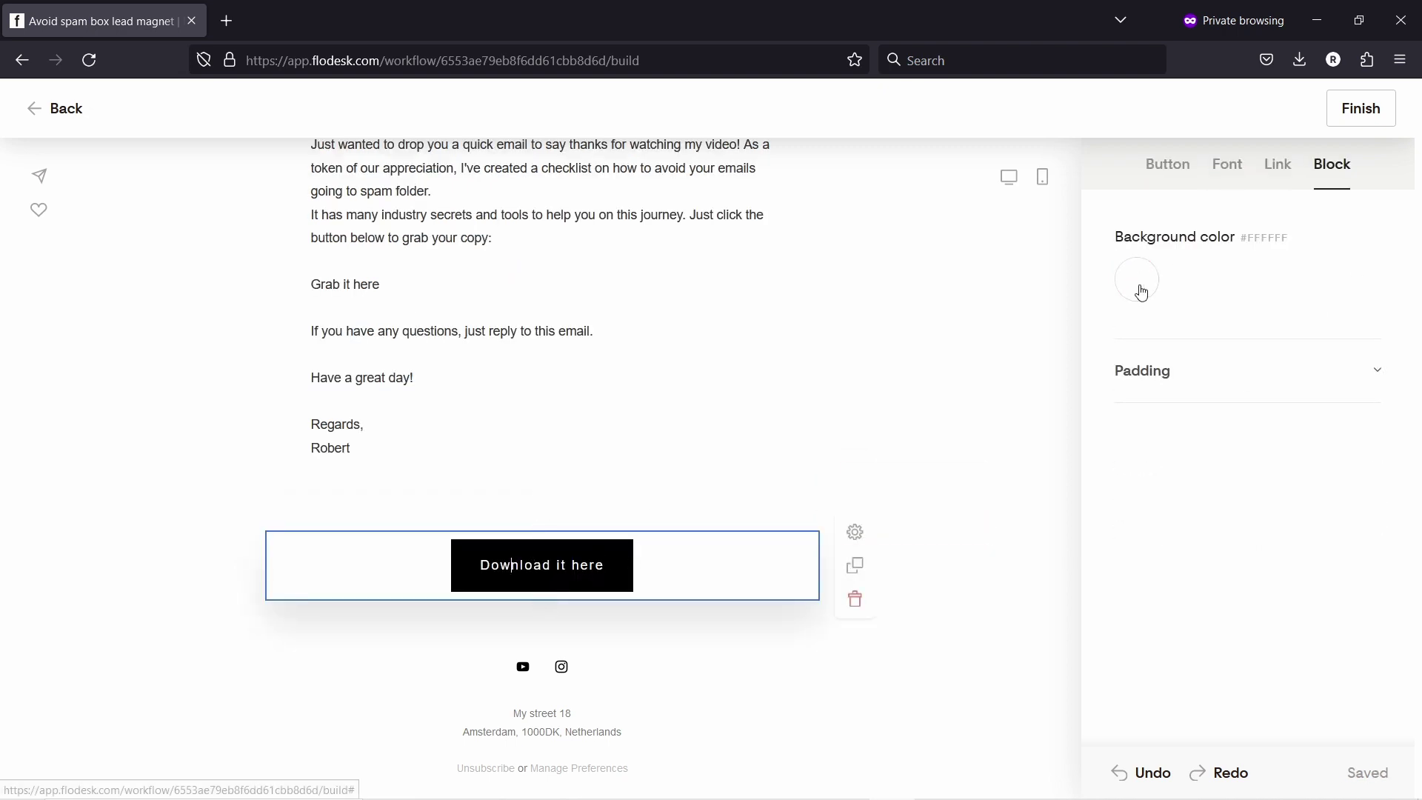
Step: Style the button as a filled pill with mauve #A8616A fill, aligned left
left_click(1167, 169)
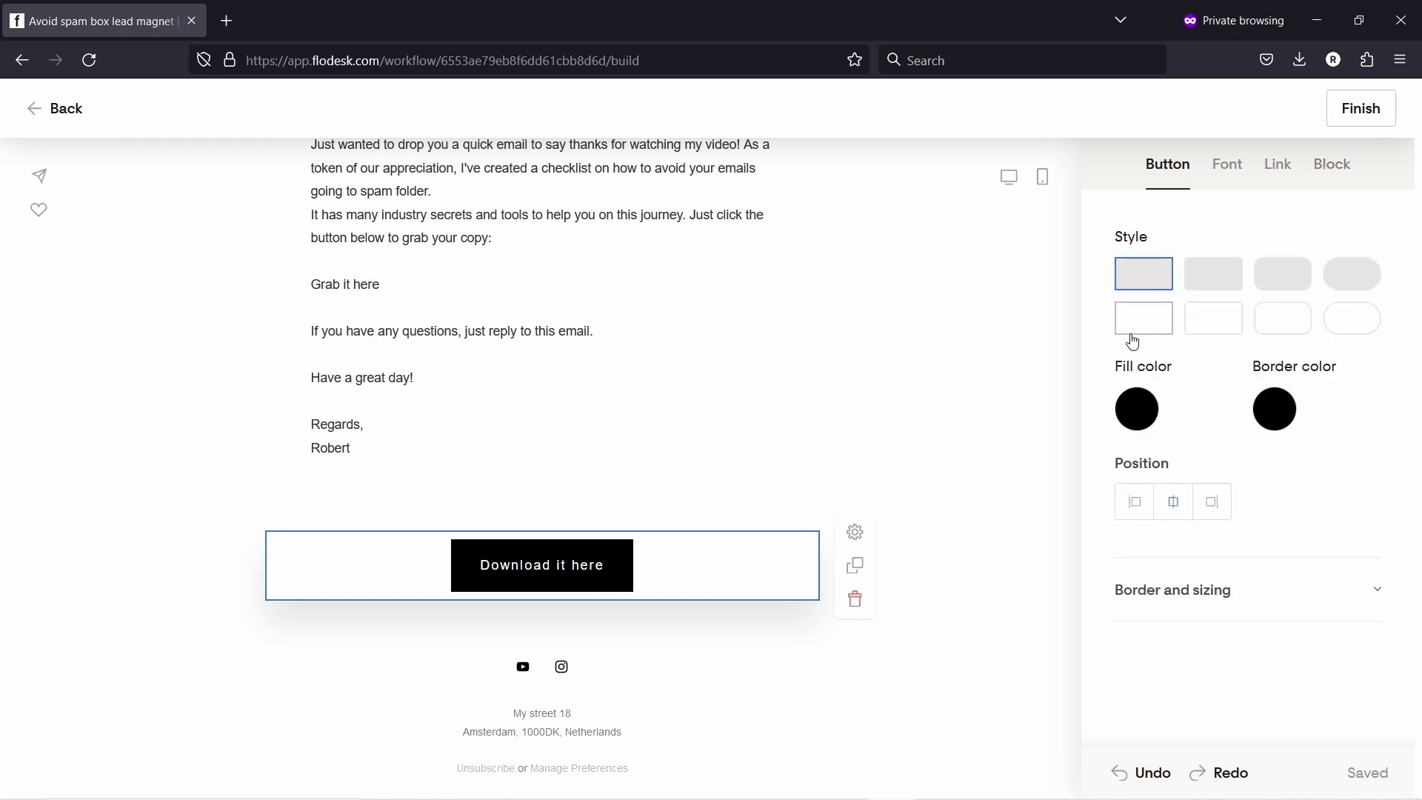
left_click(1343, 314)
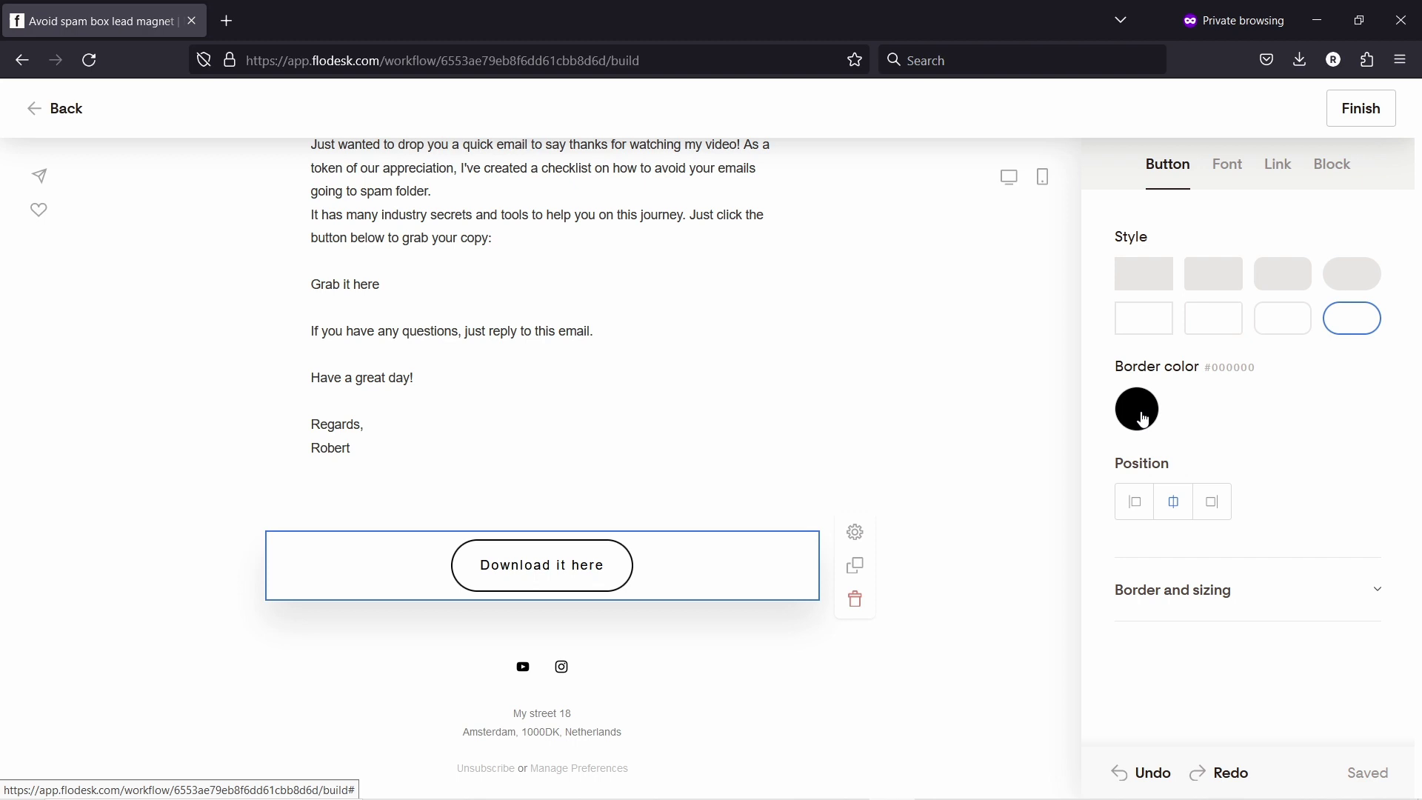
left_click(1346, 274)
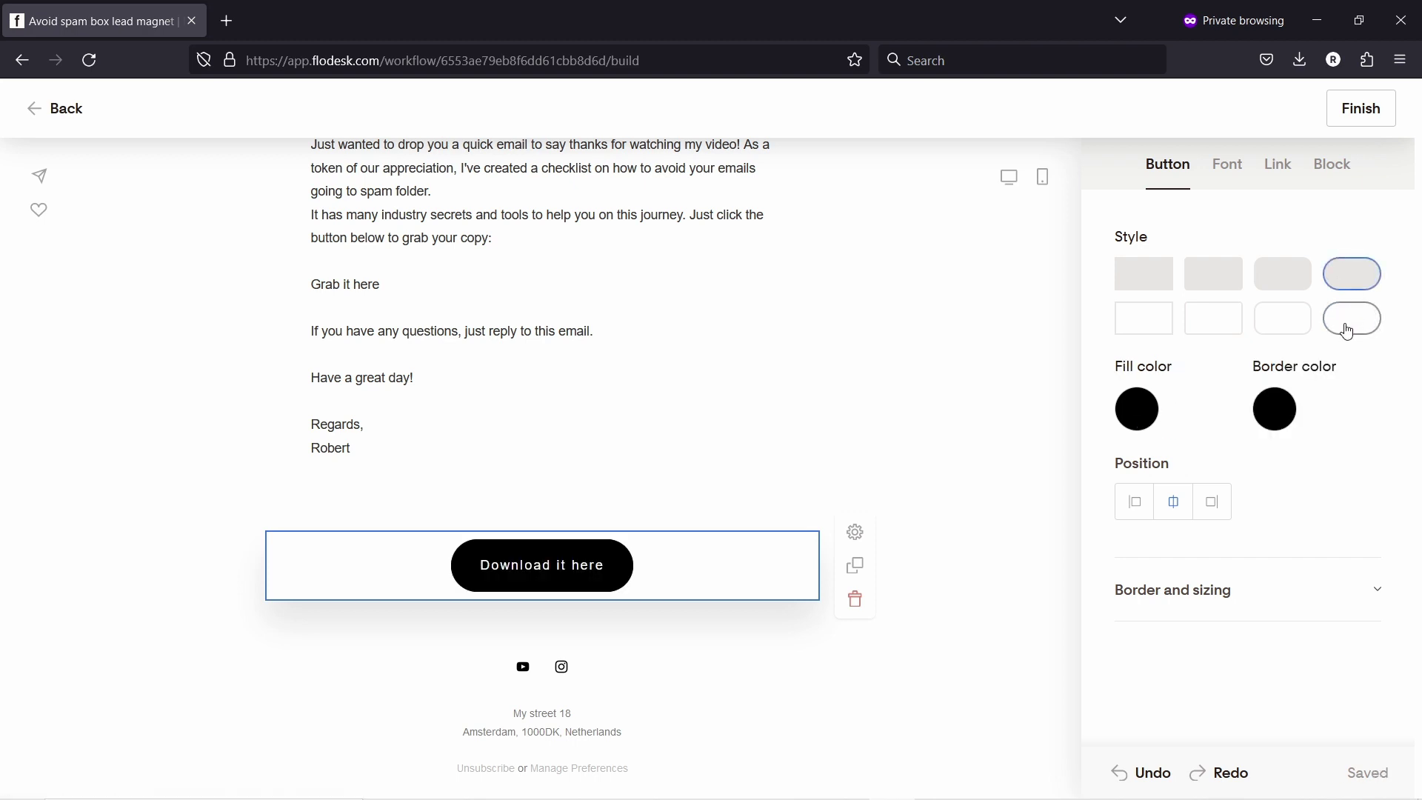
left_click(1145, 412)
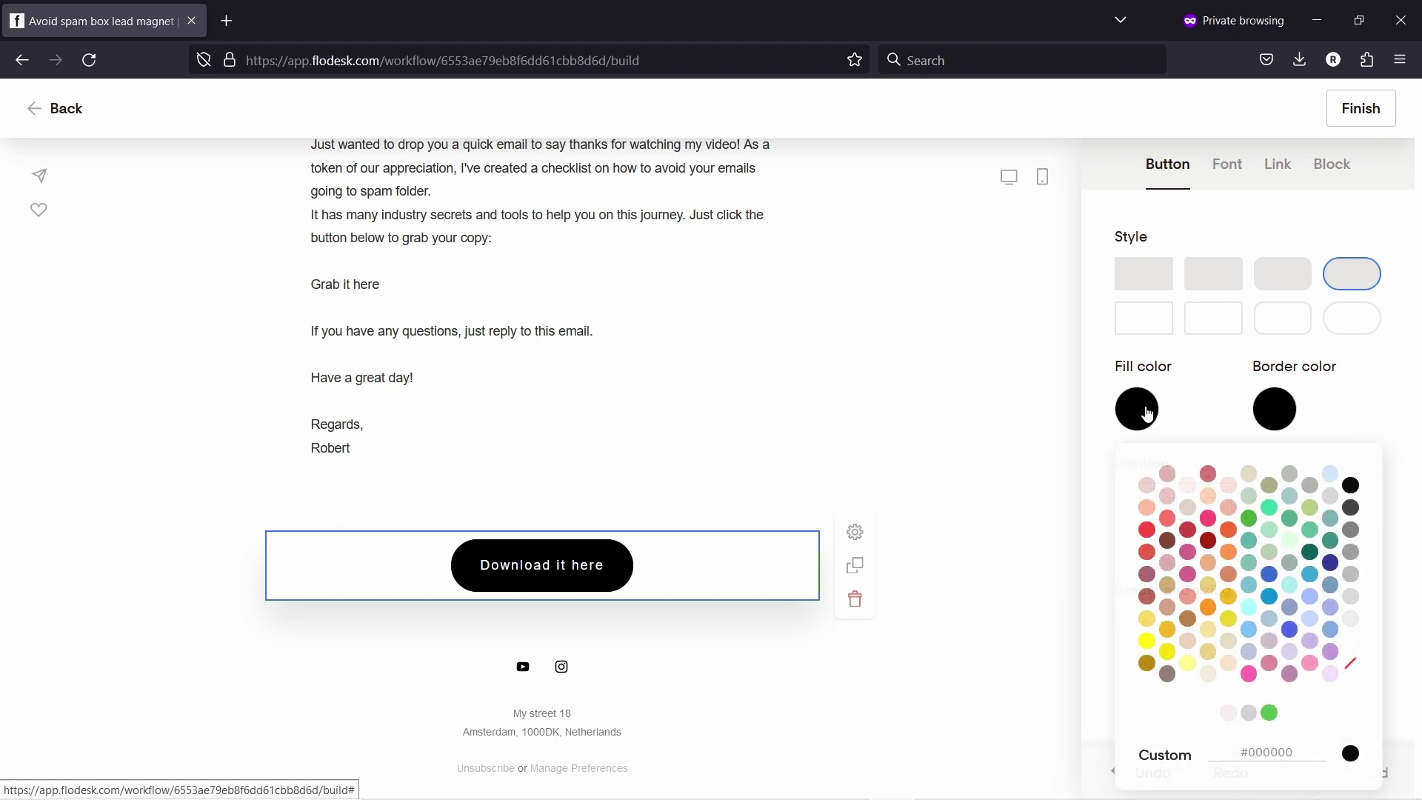
left_click(1148, 487)
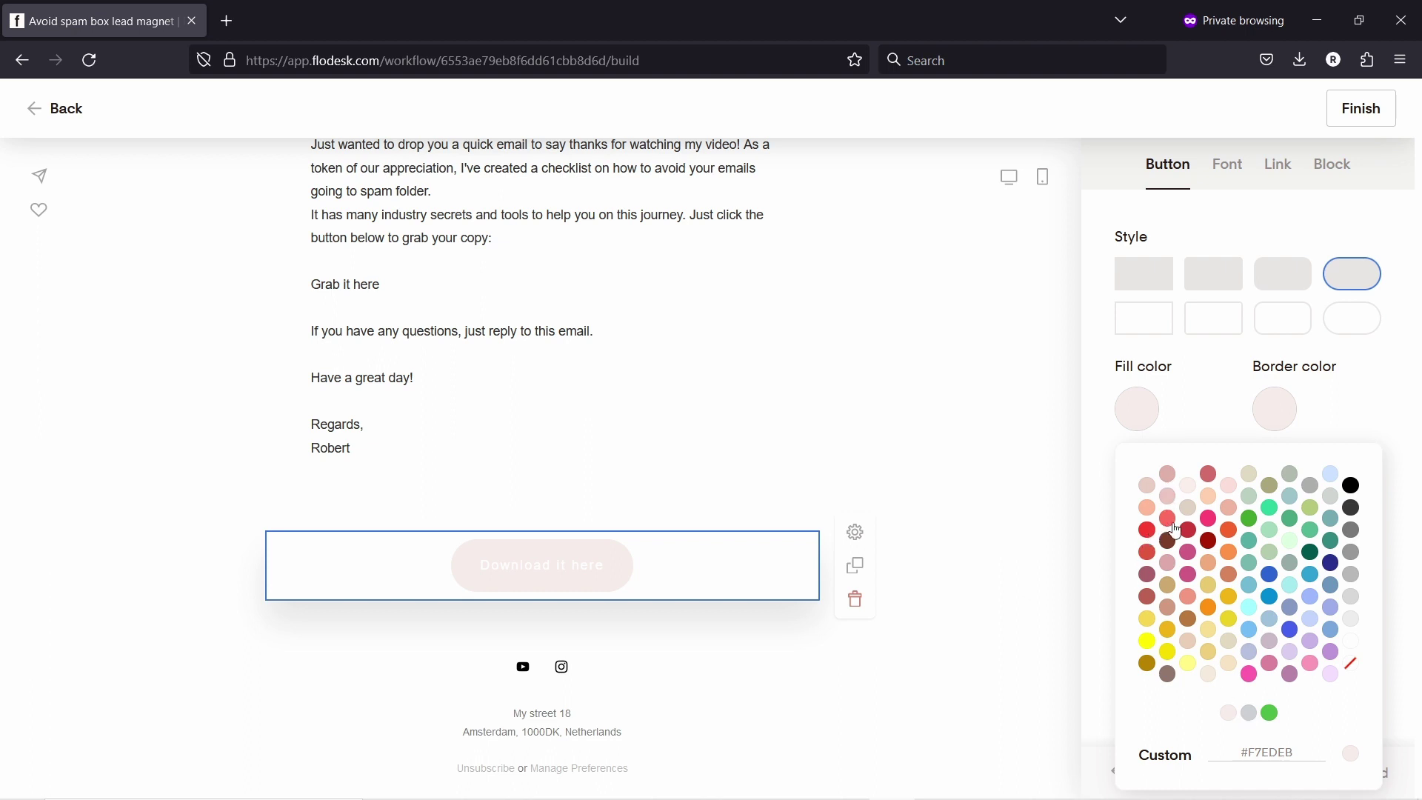
left_click(1148, 575)
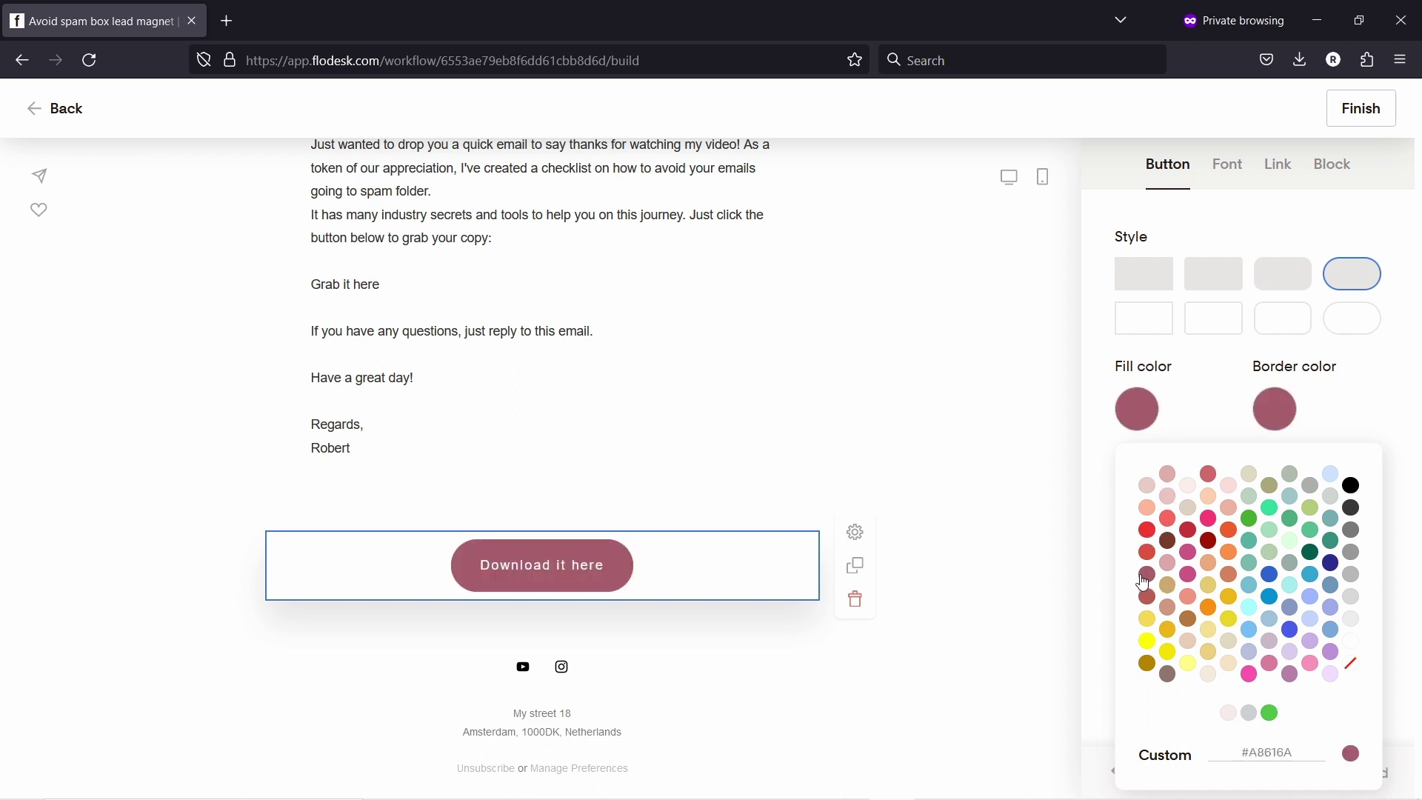
left_click(1148, 597)
left_click(1148, 575)
left_click(1176, 182)
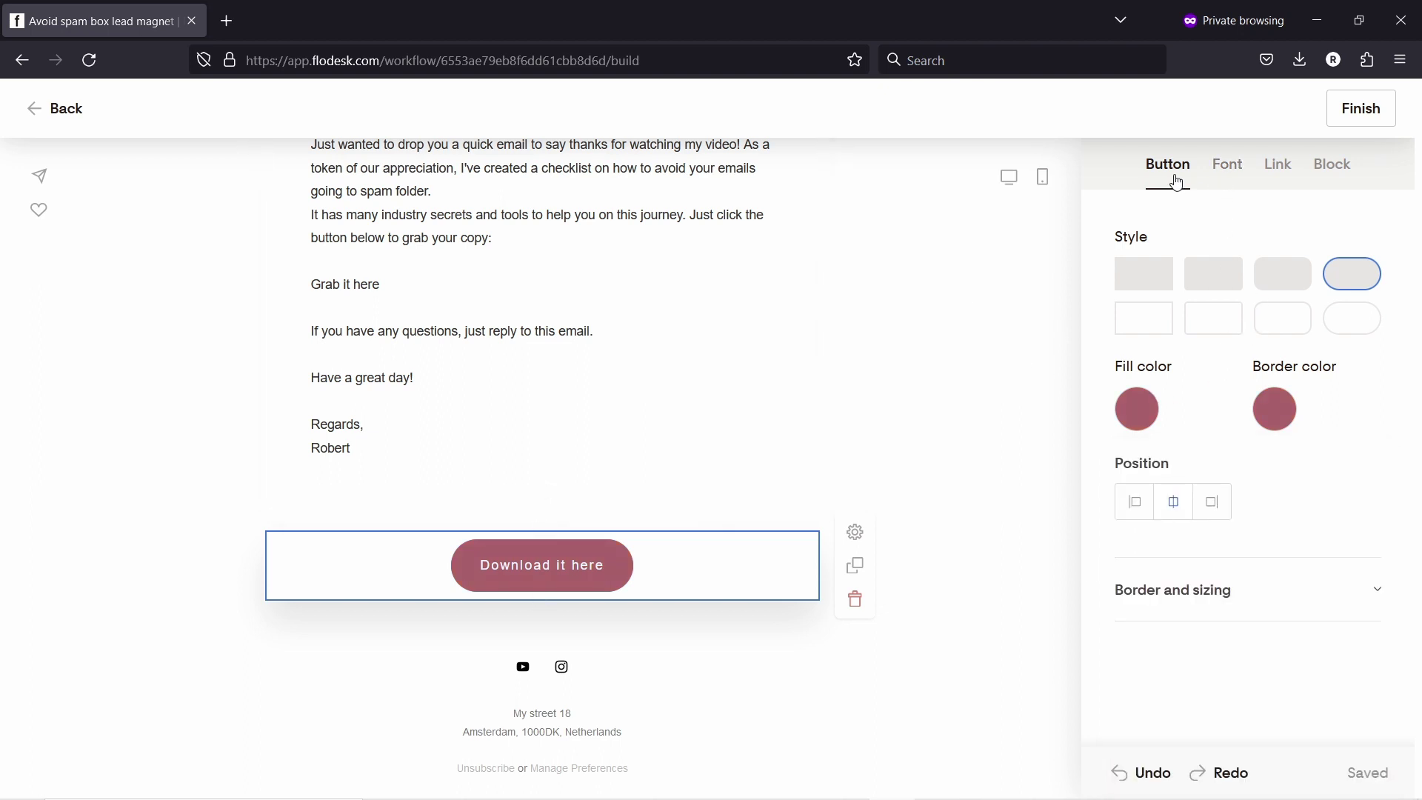
left_click(1134, 502)
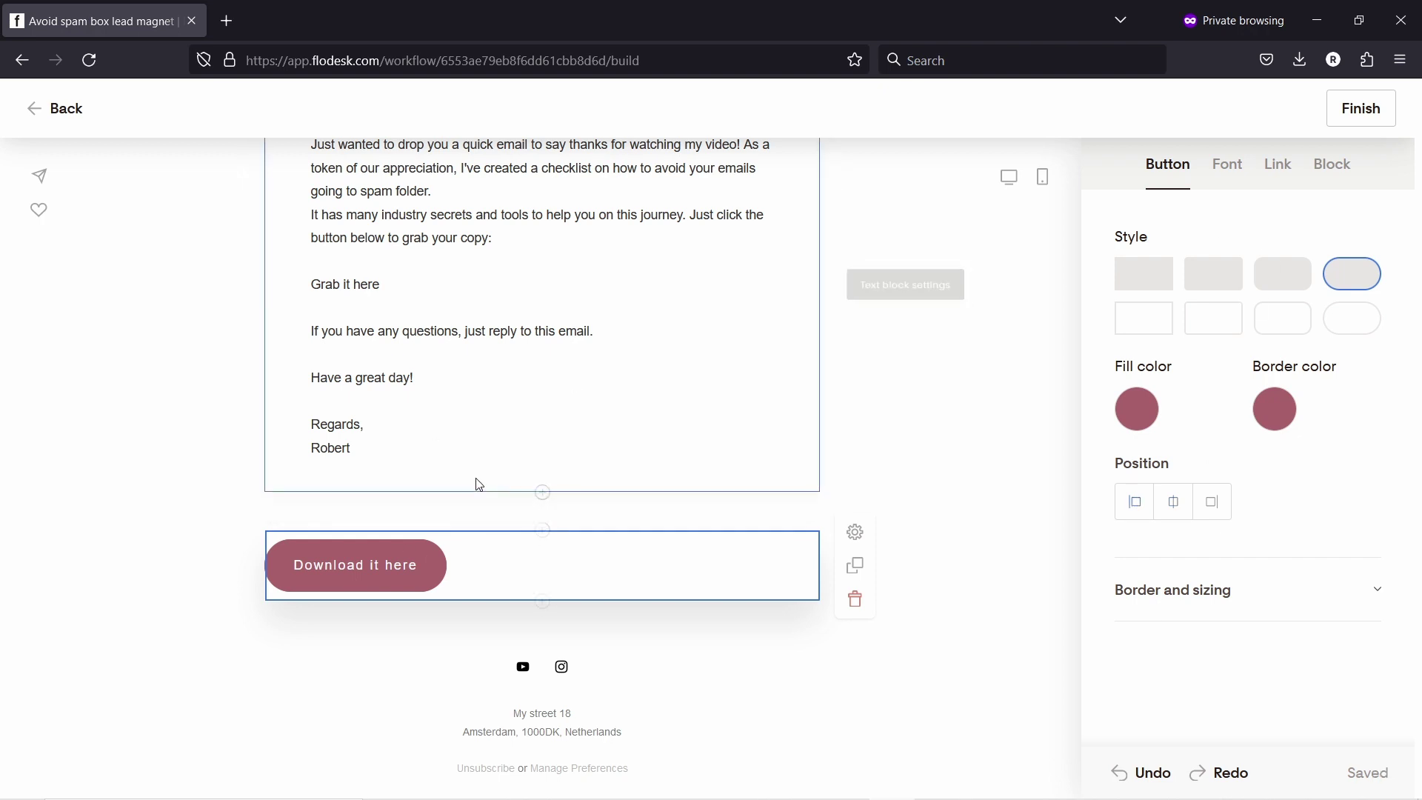
Step: Cut the closing lines from 'Grab it here' to the sign-off and delete the spacer block
scroll(479, 484, "up", 2)
left_click(333, 375)
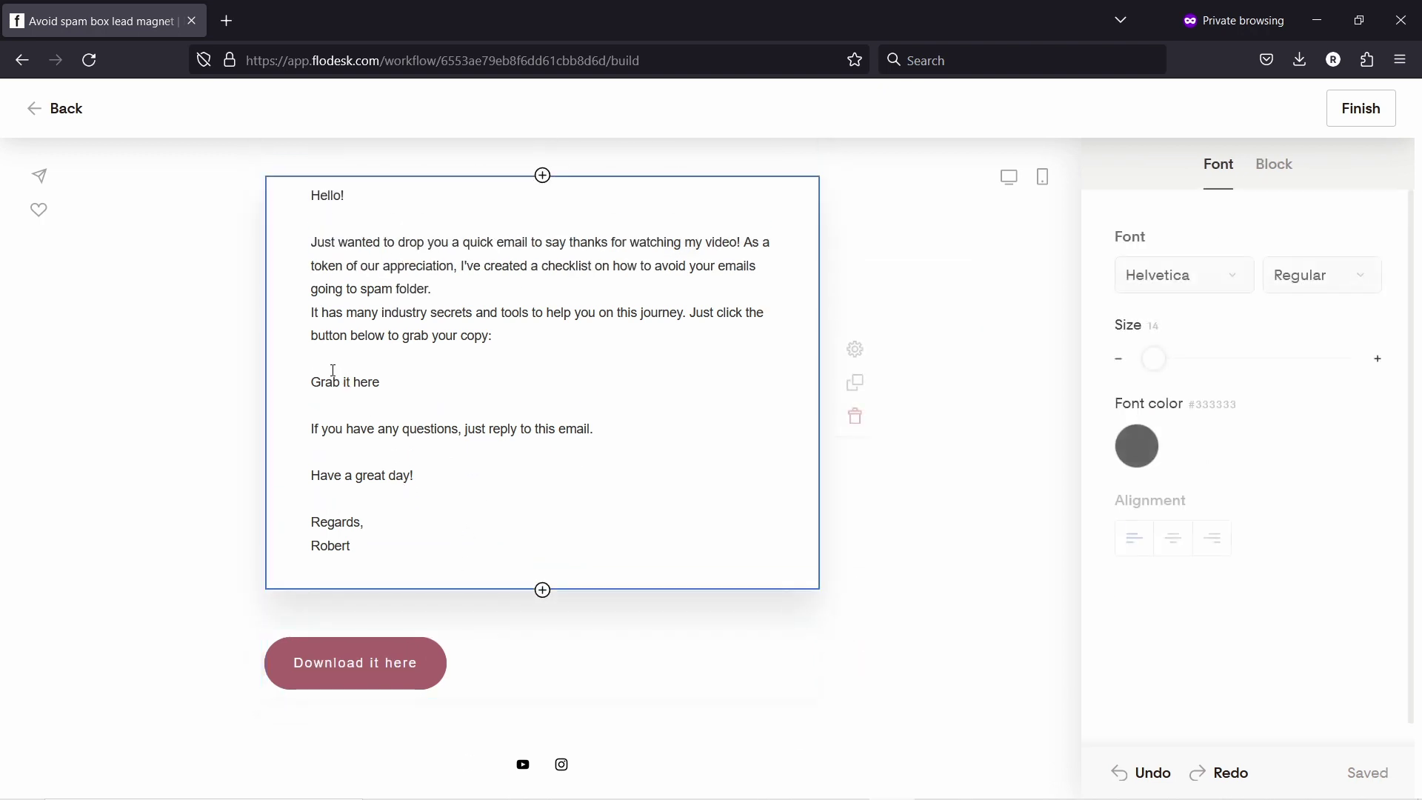
left_click_drag(310, 379, 470, 548)
key("ctrl+c")
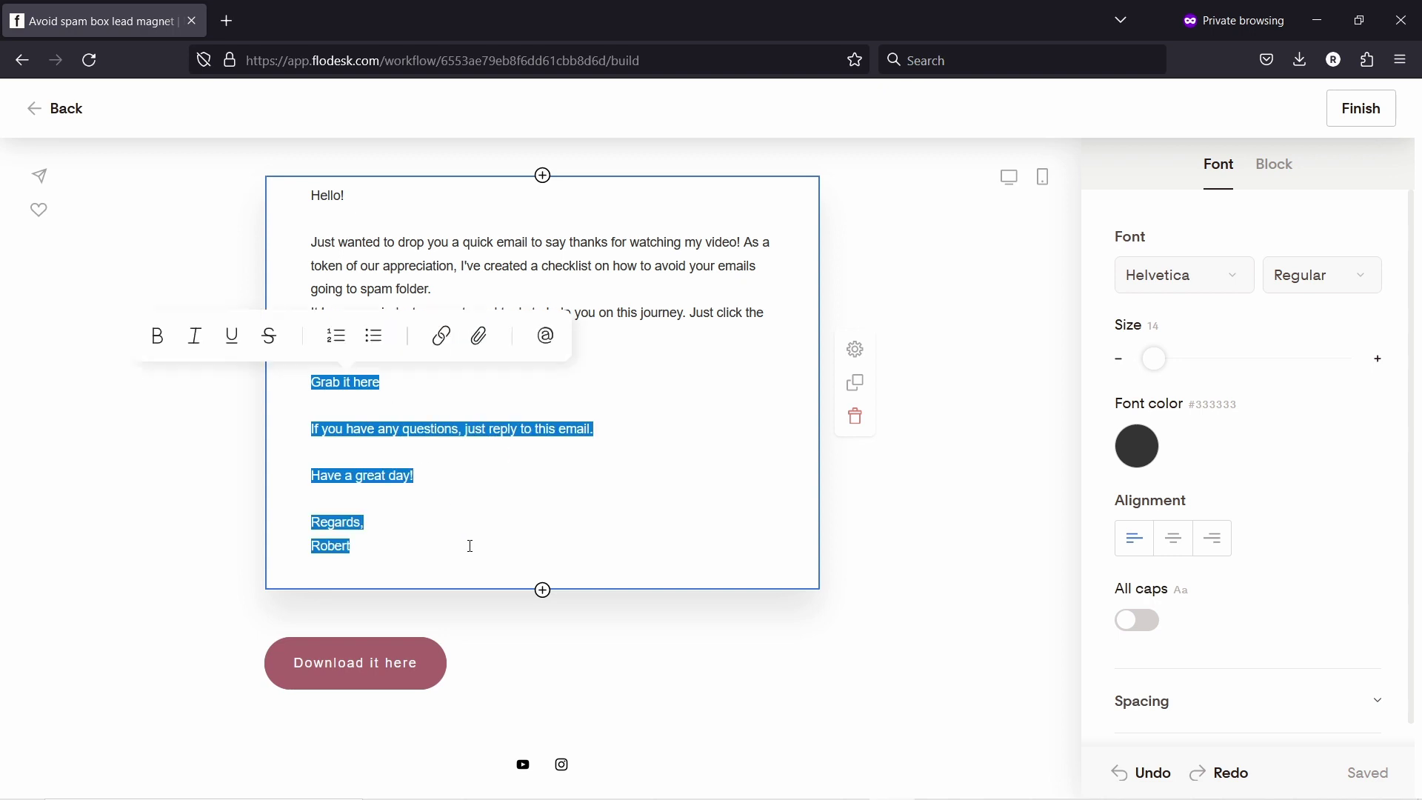
key("BackSpace")
key("BackSpace")
key("BackSpace")
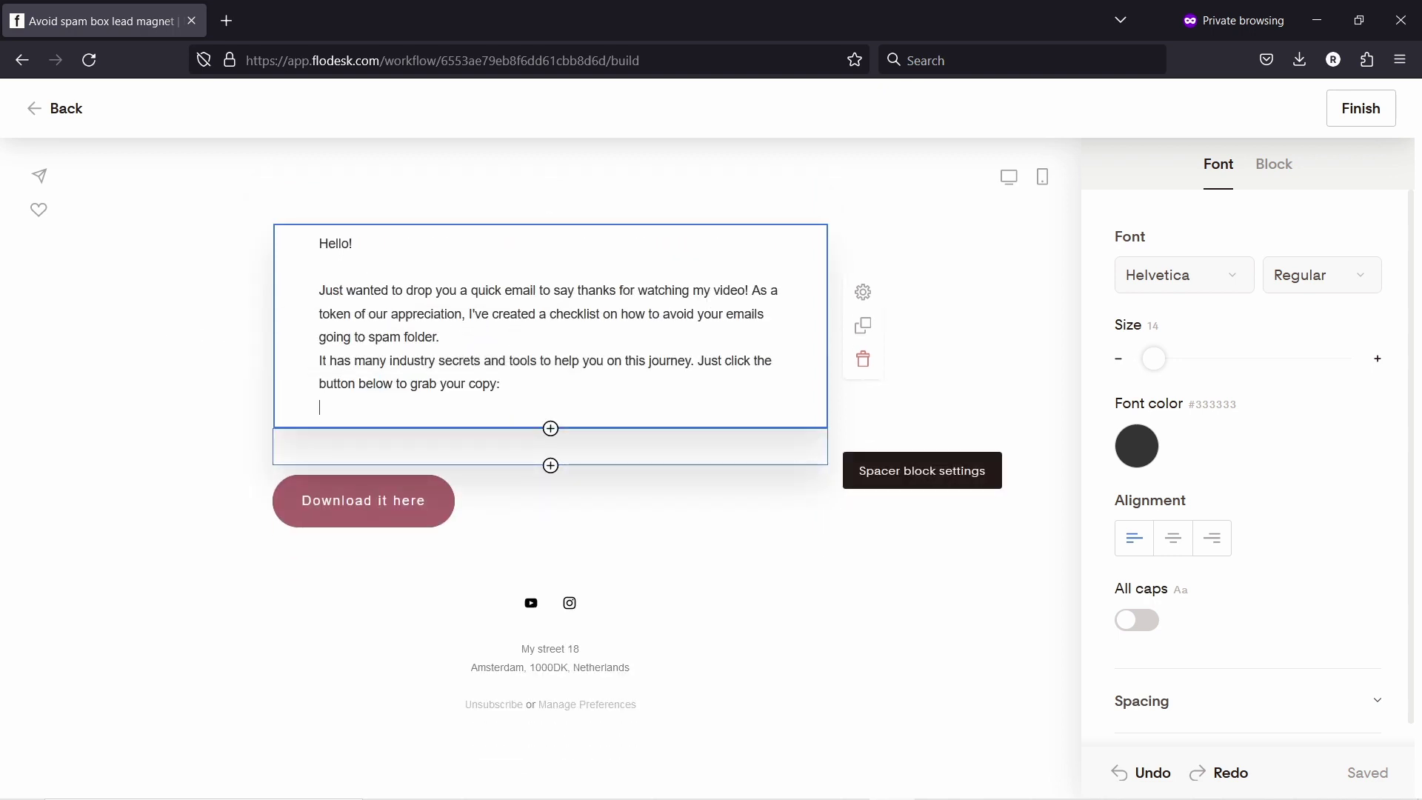
key("BackSpace")
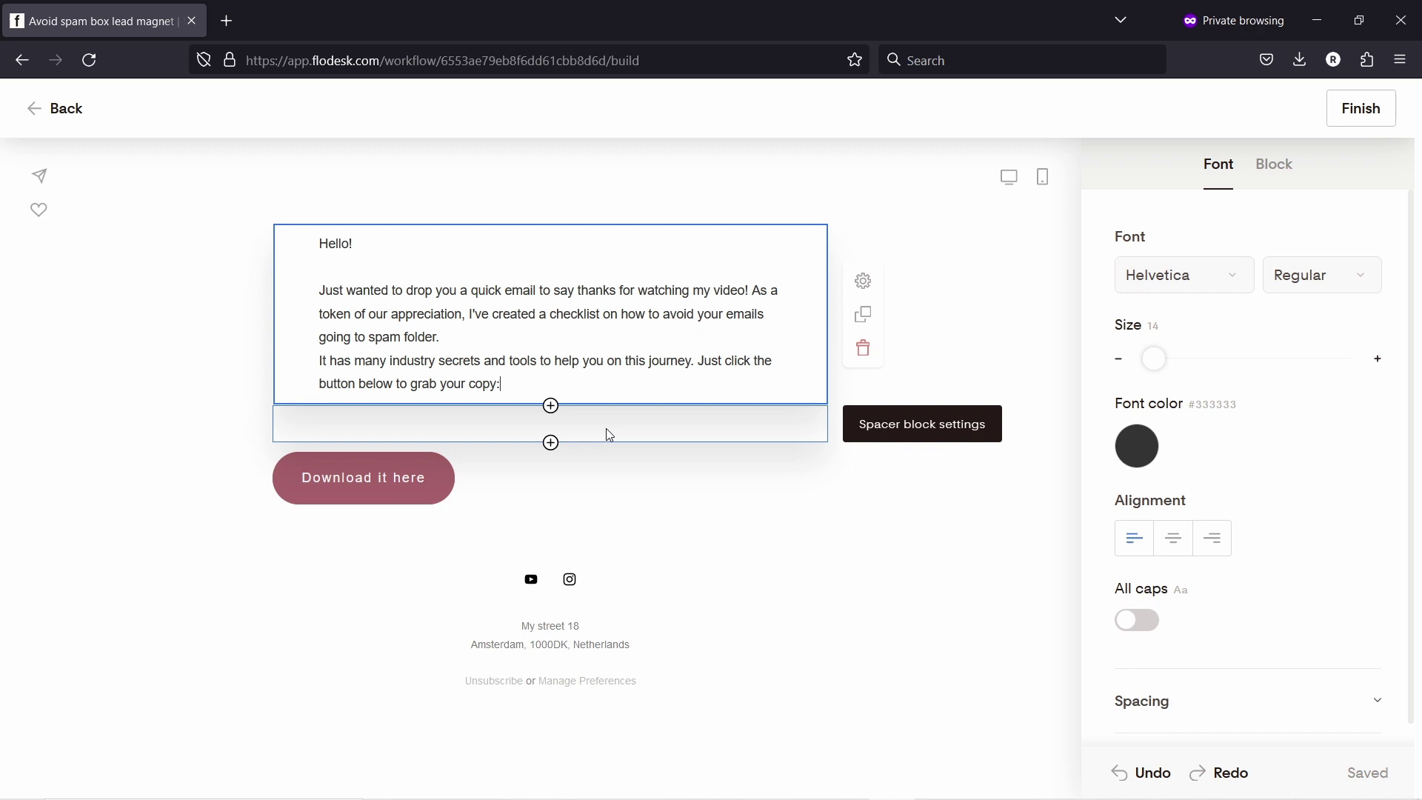
left_click(696, 438)
left_click(862, 456)
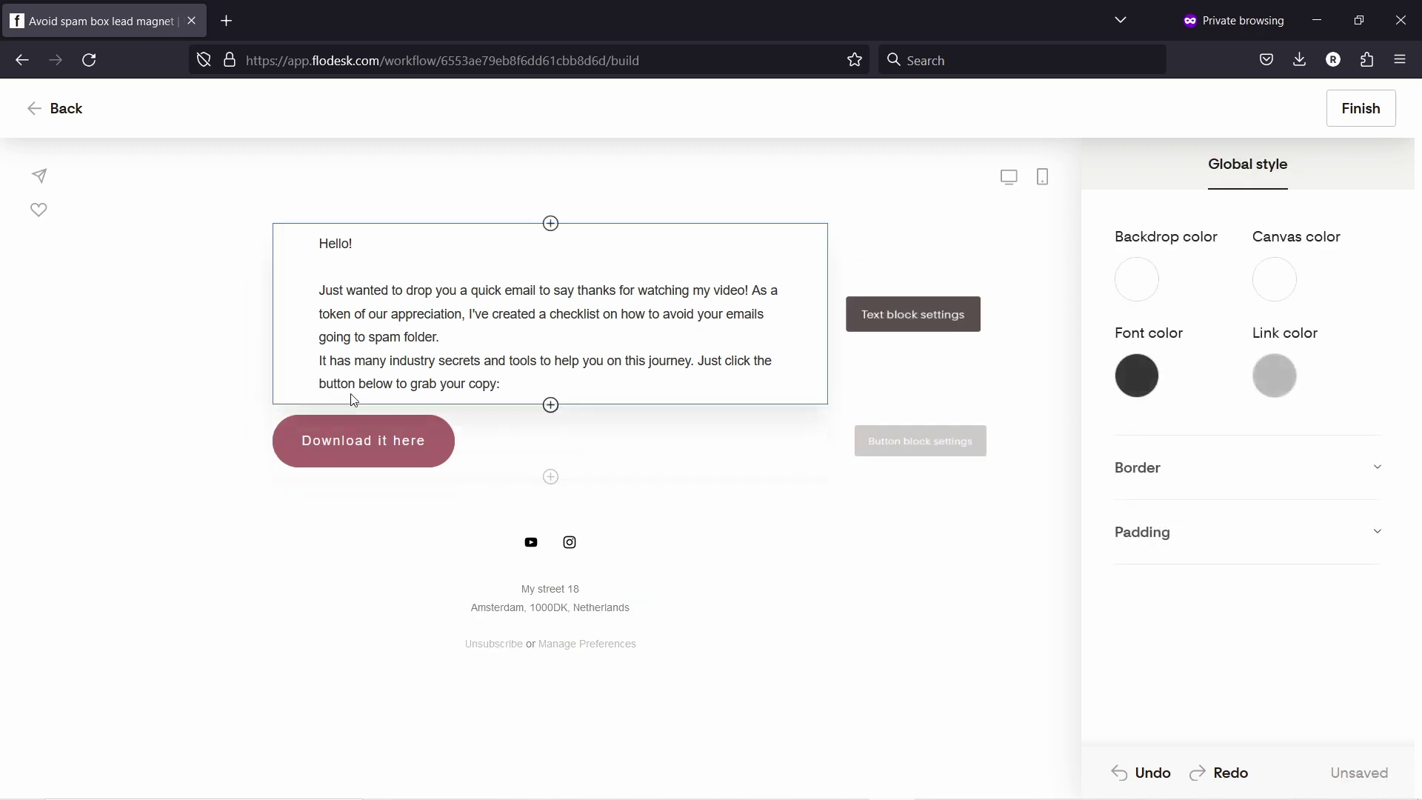
Step: Add a text block below the button, paste the closing lines, and left-align it
left_click(374, 303)
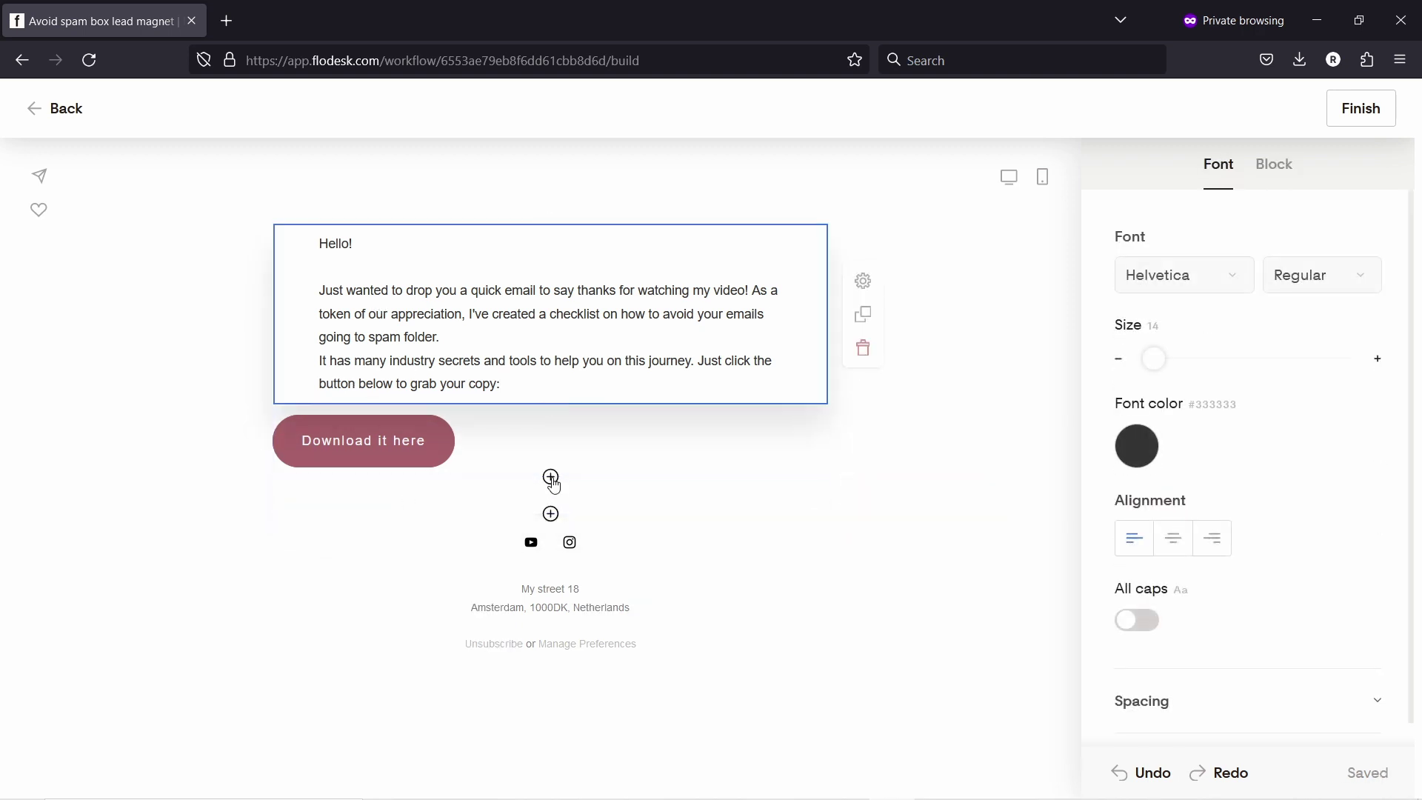
left_click(549, 476)
left_click(359, 611)
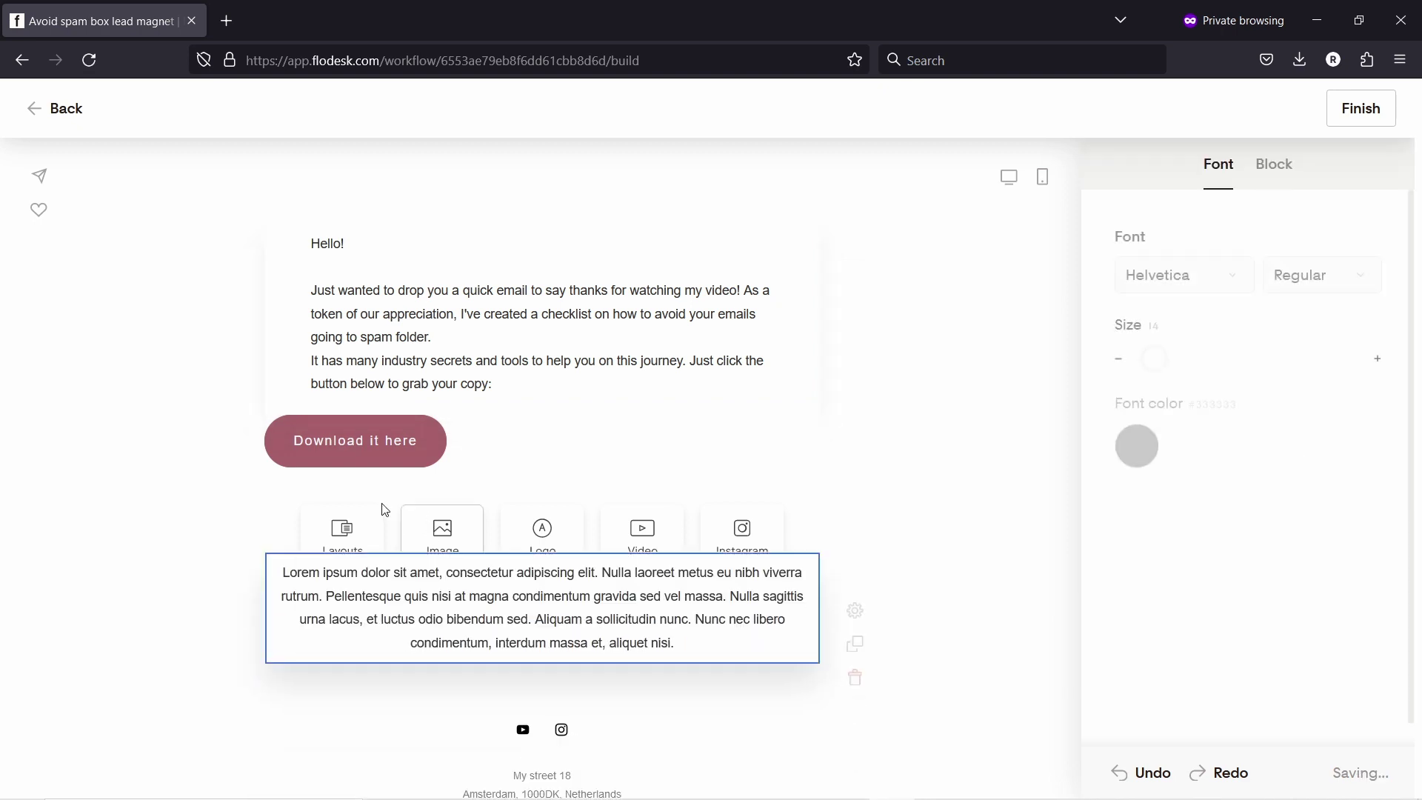
key("ctrl+a")
key("ctrl+v")
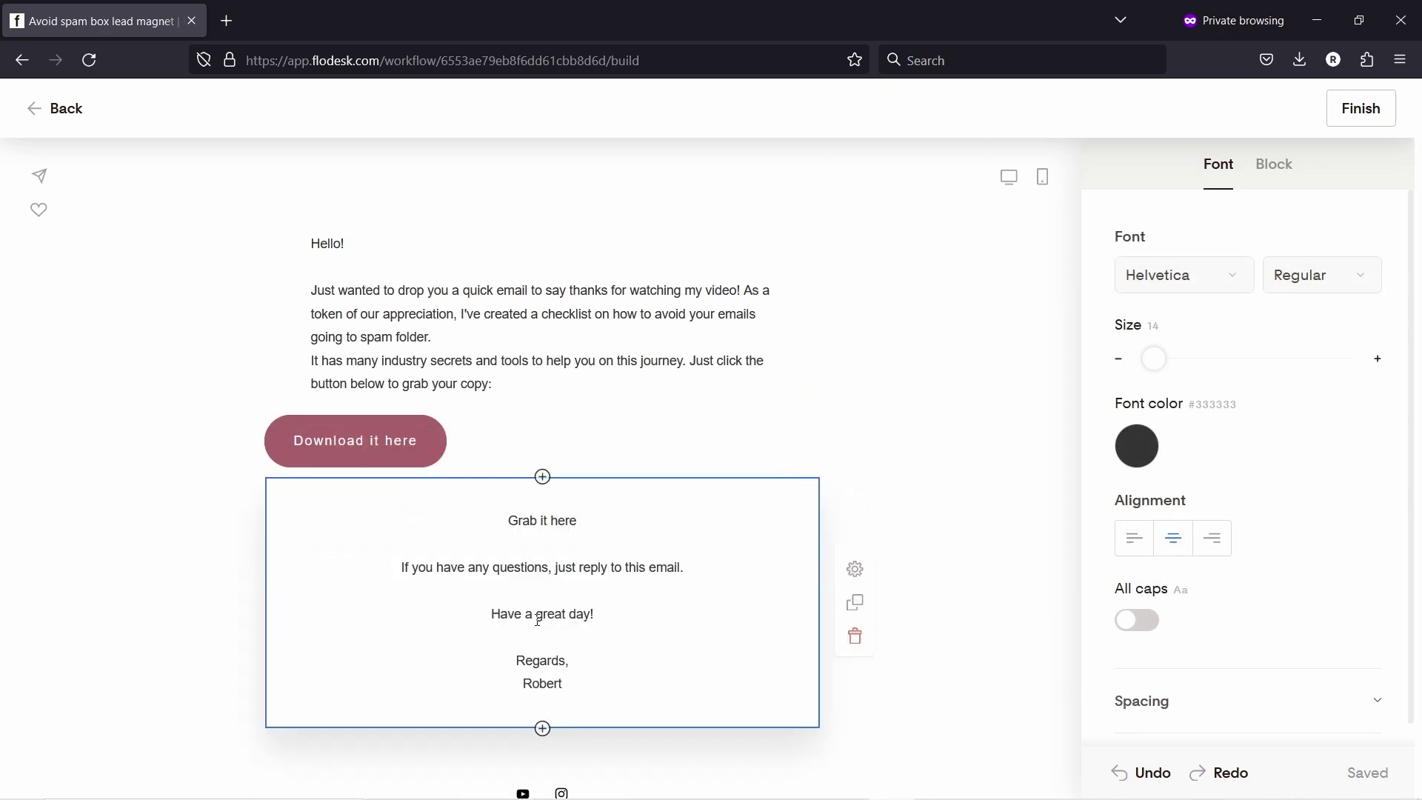
left_click(1138, 548)
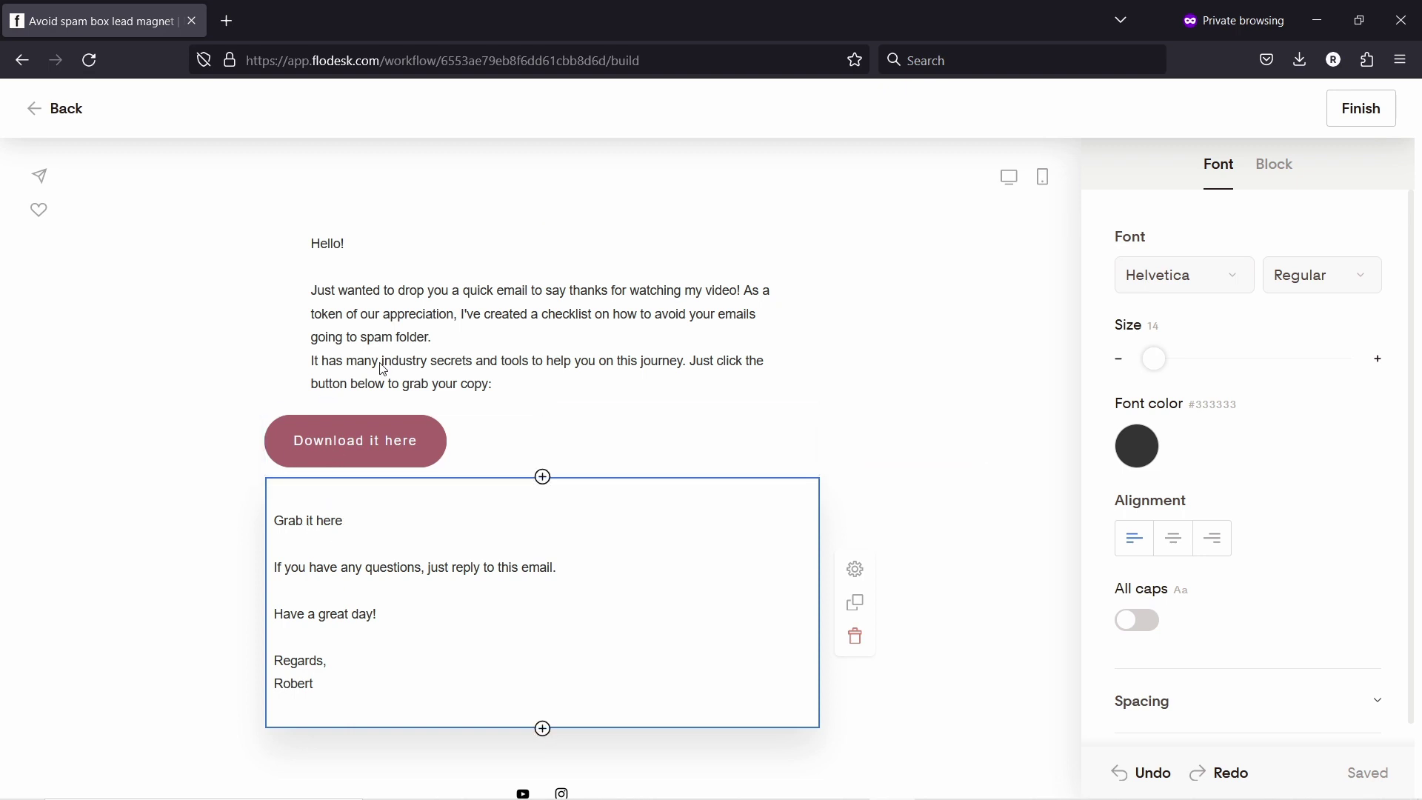
left_click(402, 308)
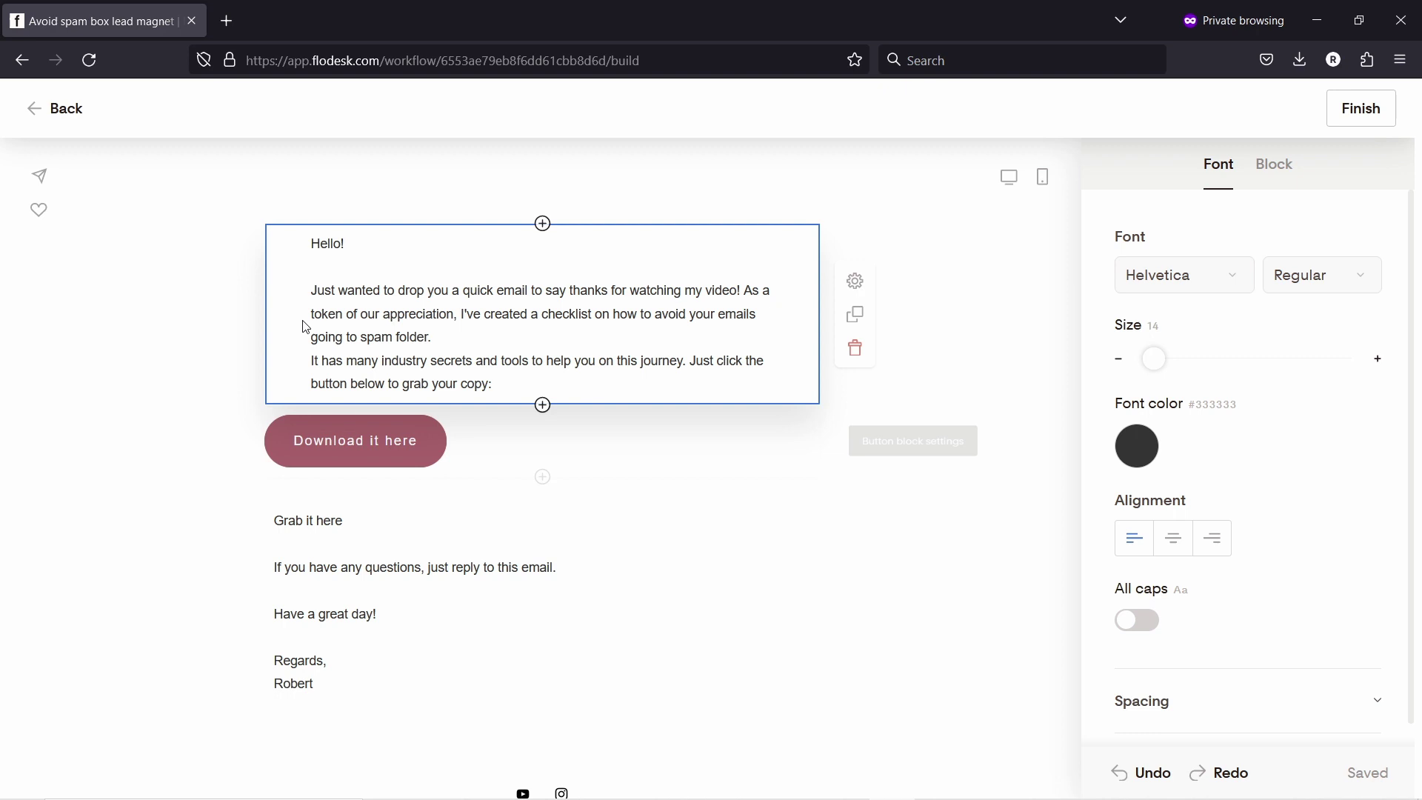
Step: Remove the left and right padding from both the top and lower text blocks
left_click(1271, 168)
left_click(1171, 372)
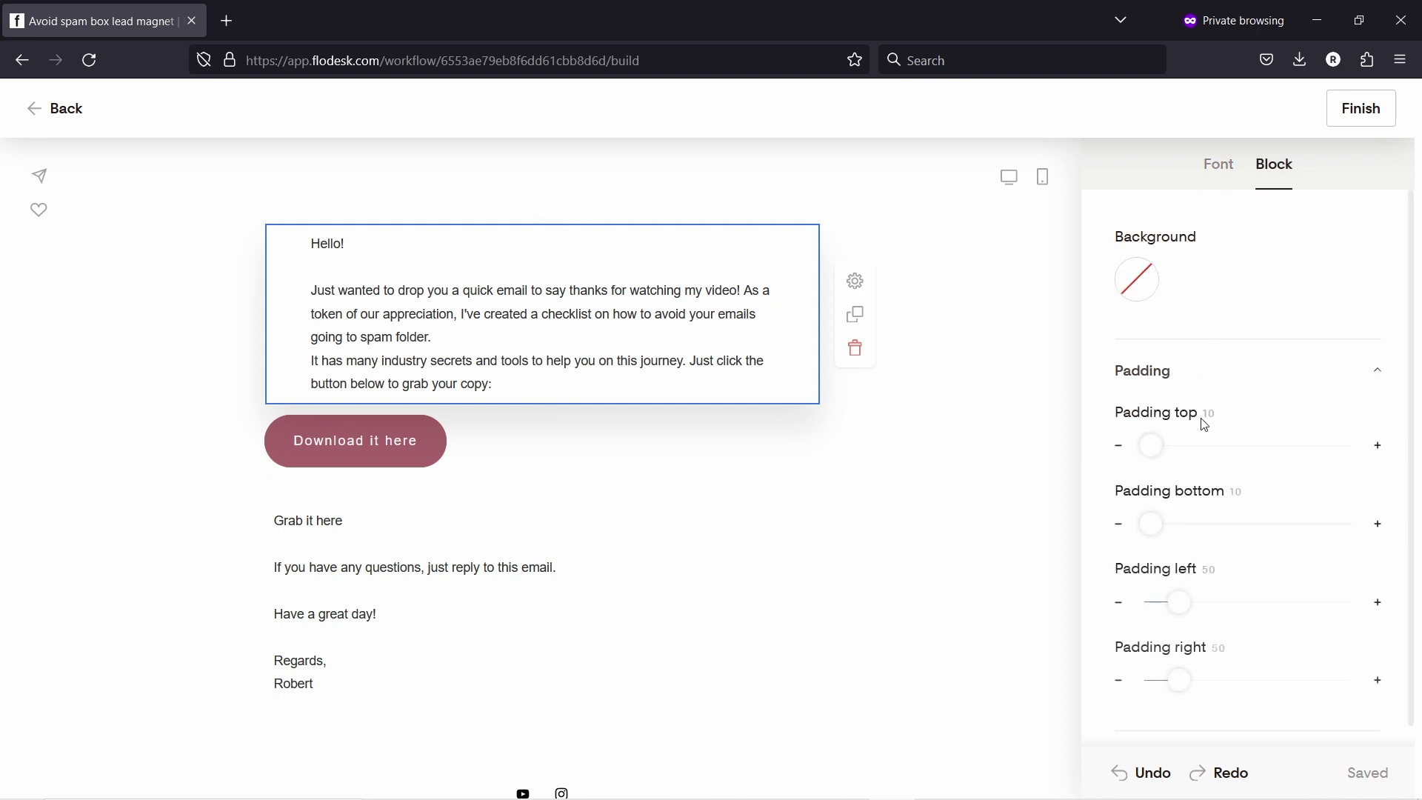
left_click_drag(1180, 601, 1104, 590)
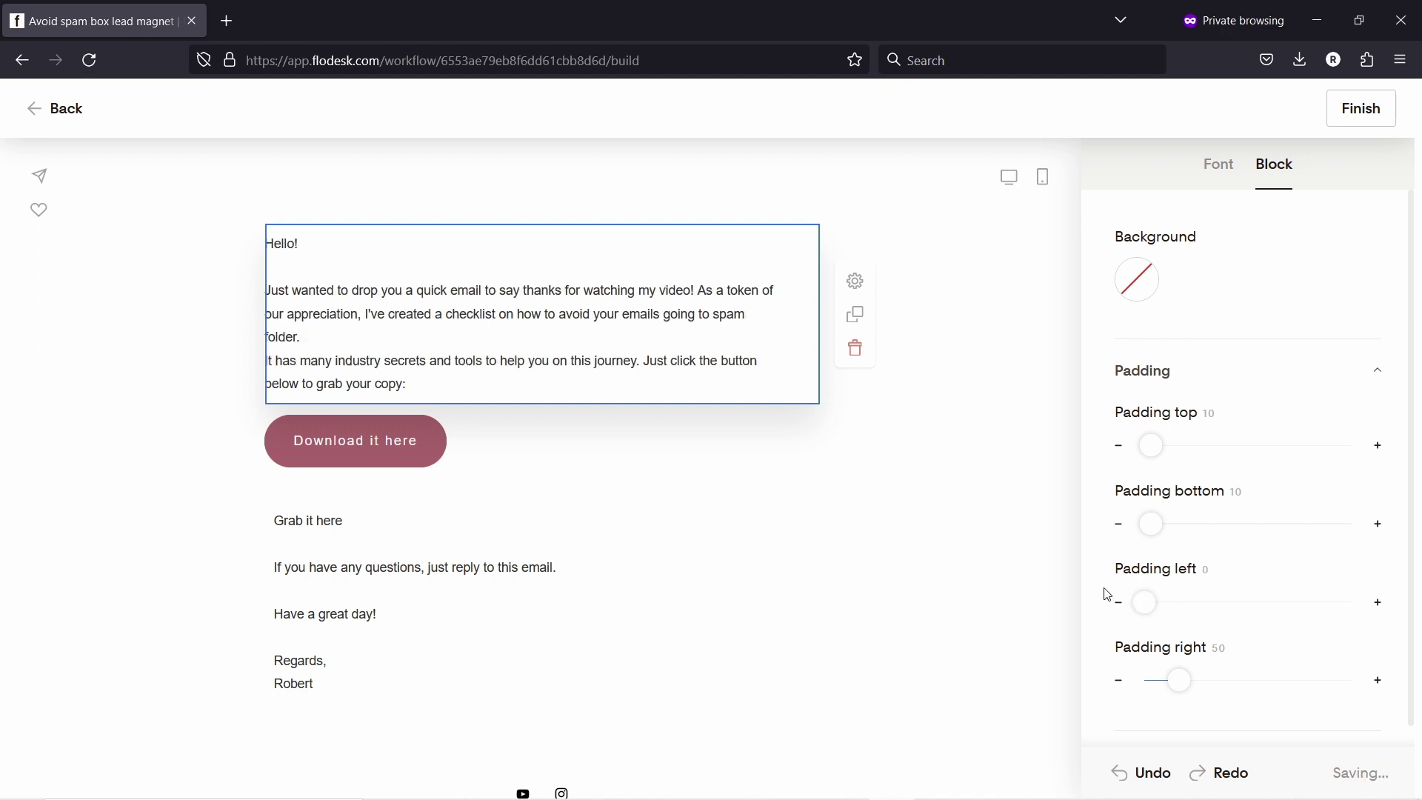
left_click_drag(1179, 679, 1081, 667)
left_click(178, 314)
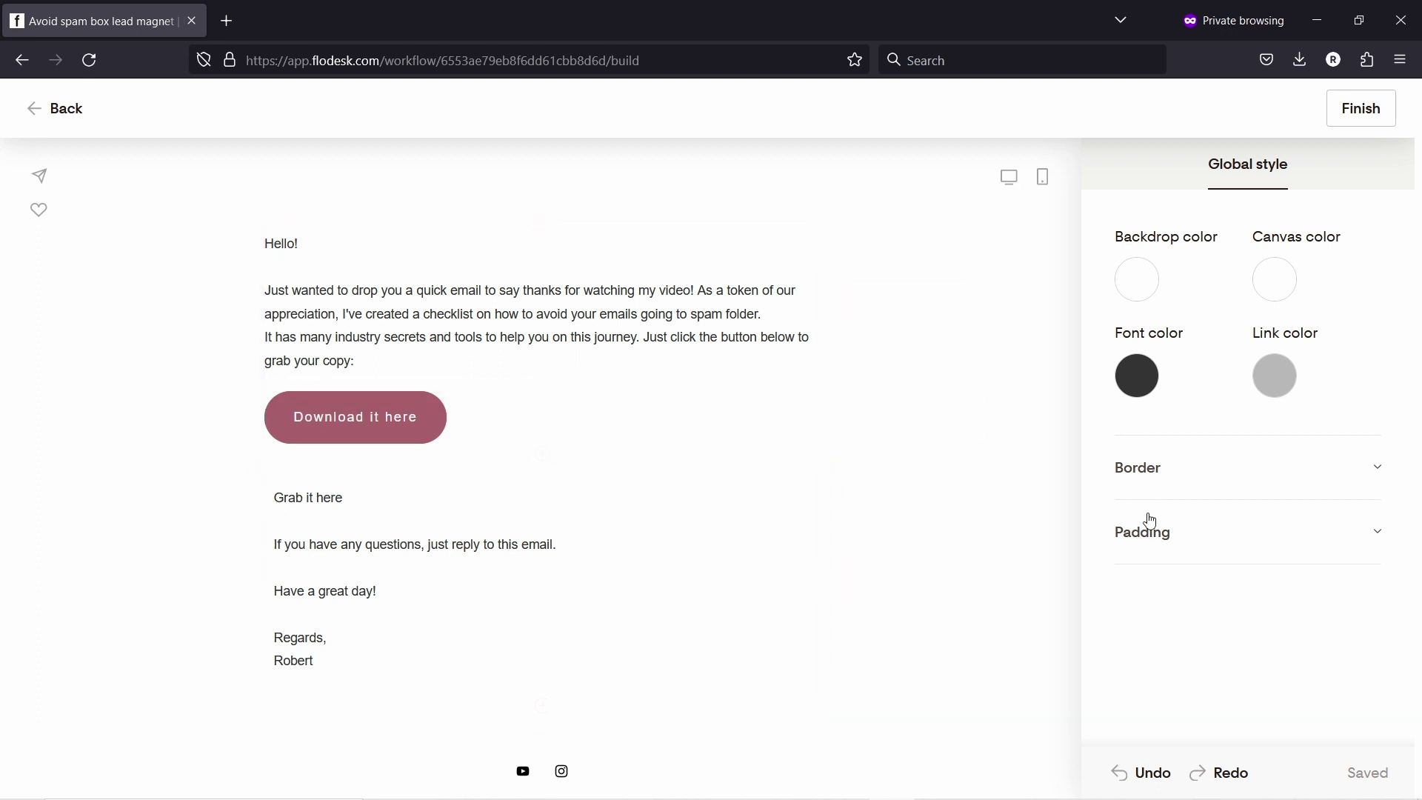
left_click(1161, 533)
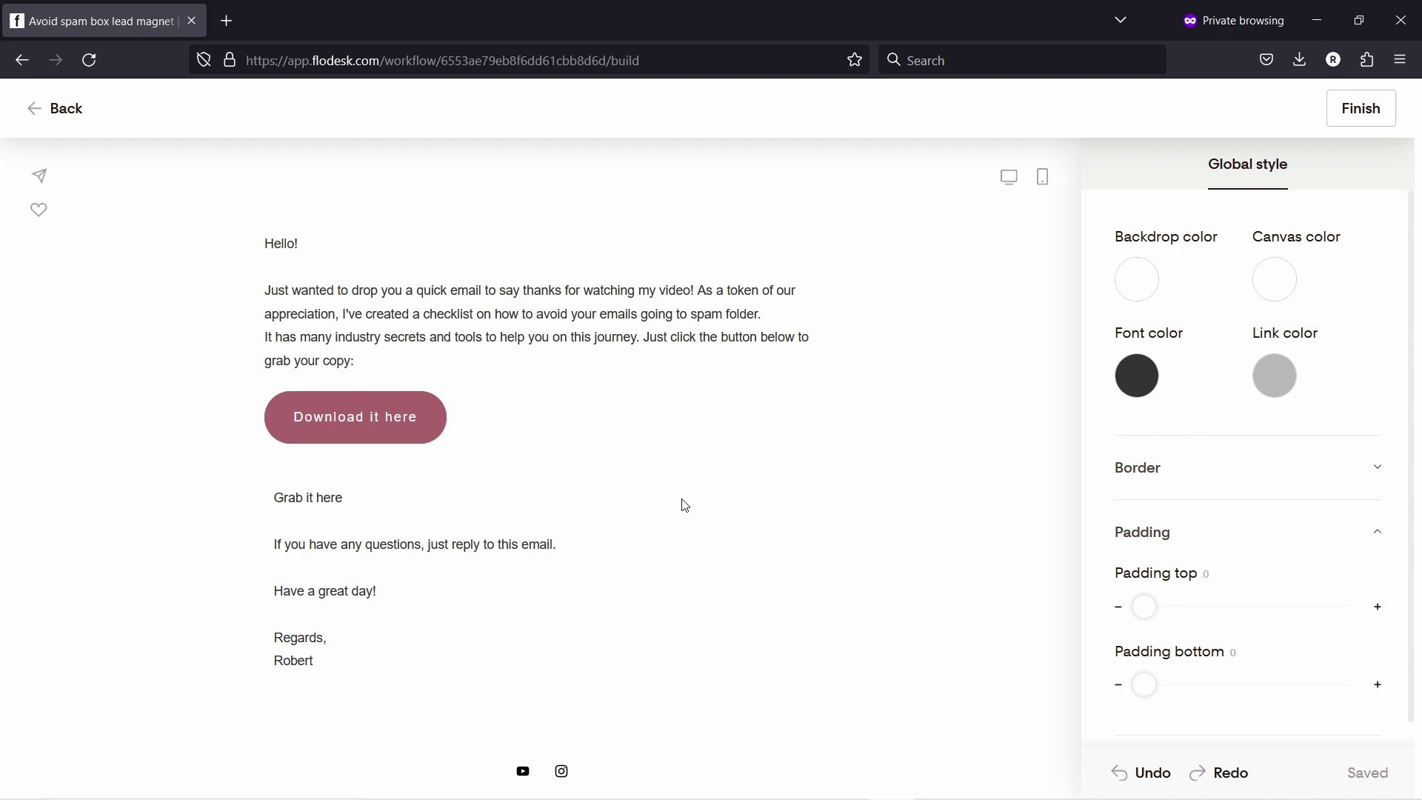
left_click(361, 589)
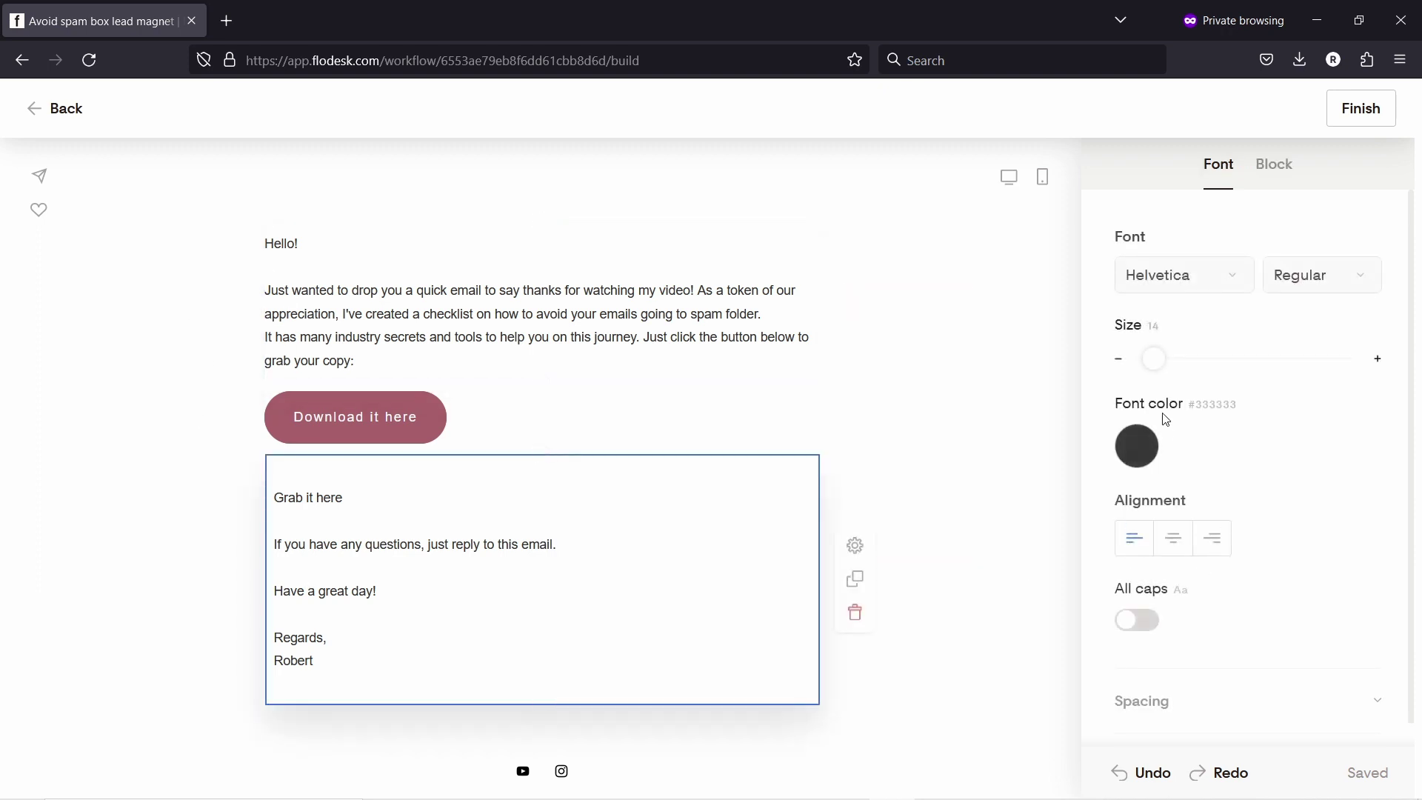
left_click(1272, 165)
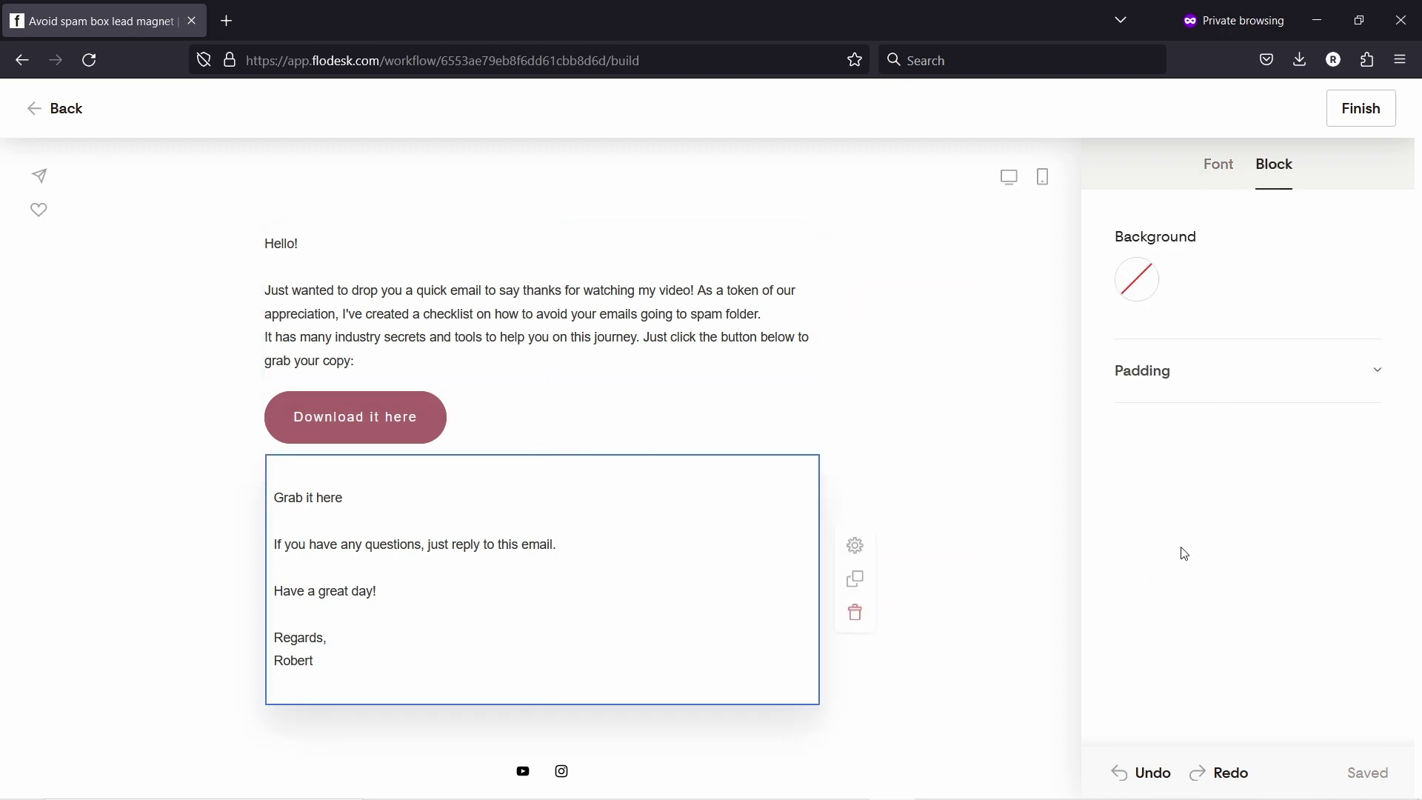
left_click(1155, 385)
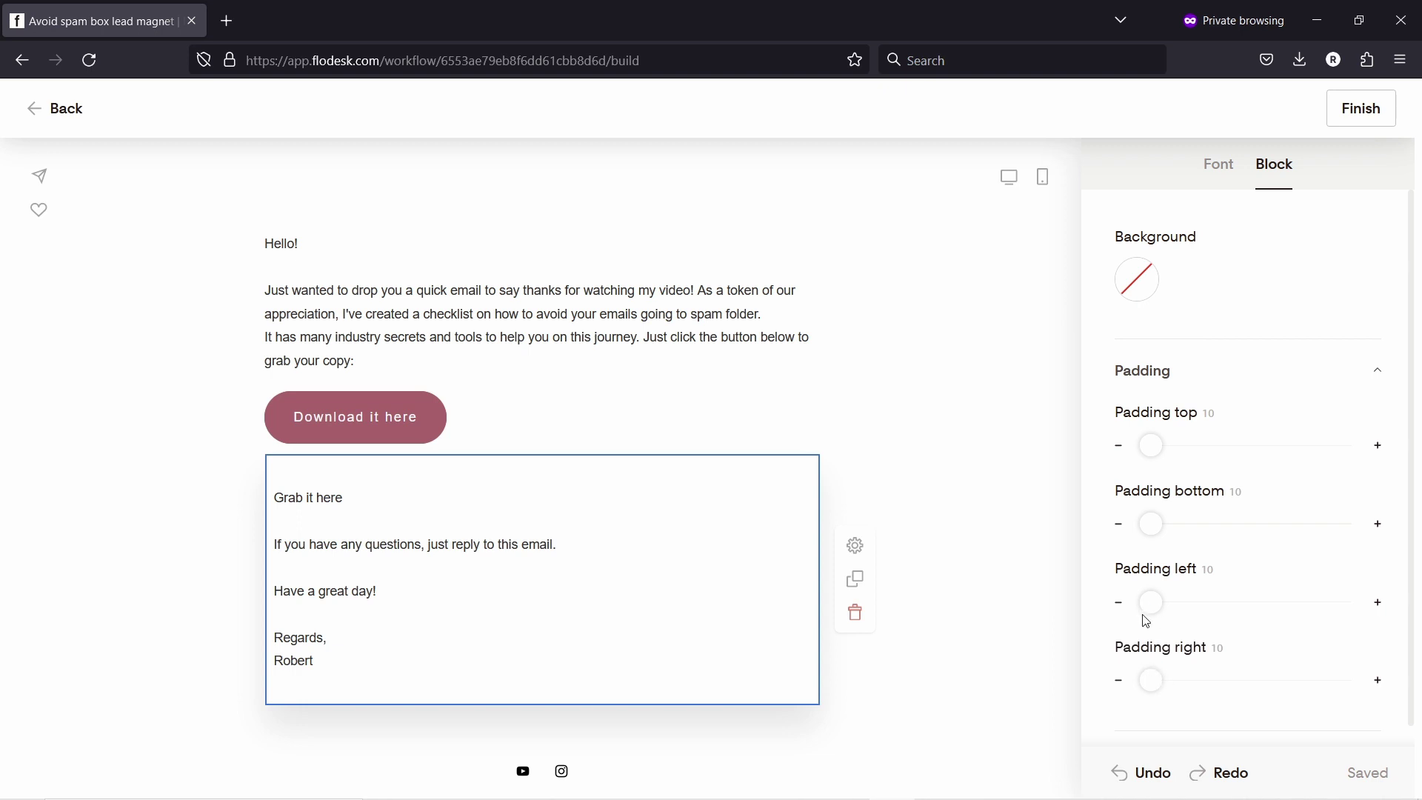
left_click_drag(1149, 602, 1132, 602)
left_click_drag(1151, 680, 1107, 679)
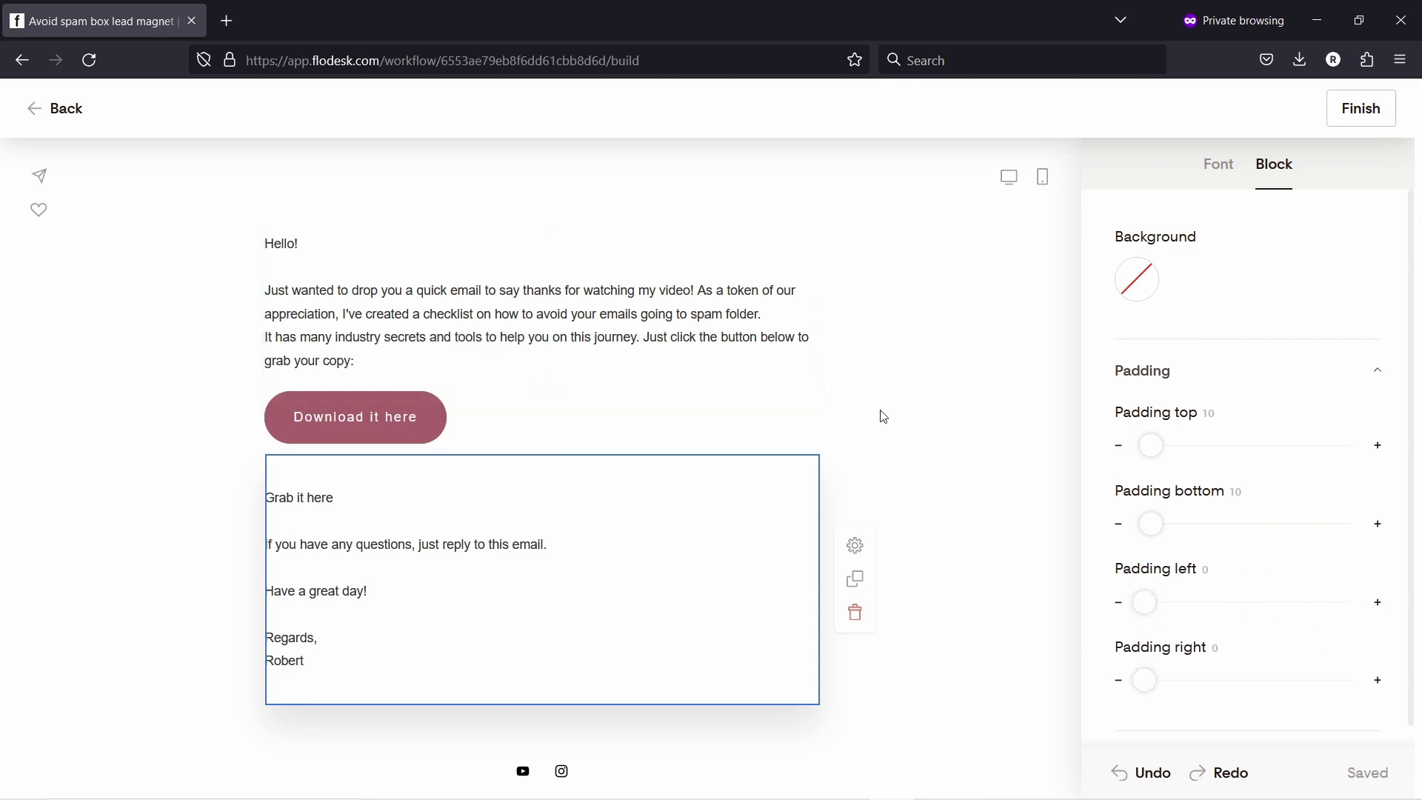
Step: Delete the 'Grab it here' line and blank lines so the closing starts with the questions note
left_click(289, 524)
left_click_drag(289, 525, 229, 496)
key("BackSpace")
key("BackSpace")
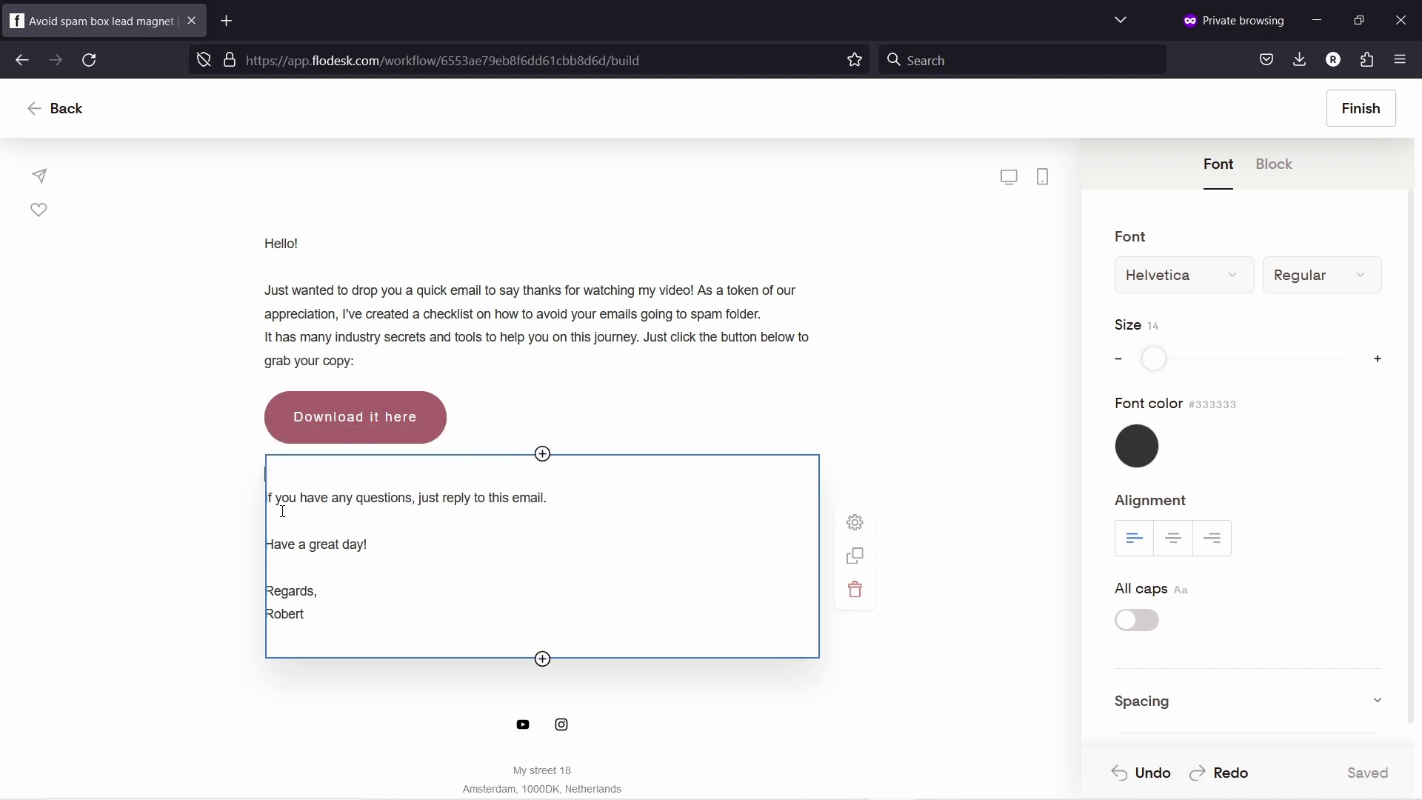
key("BackSpace")
key("Down")
key("BackSpace")
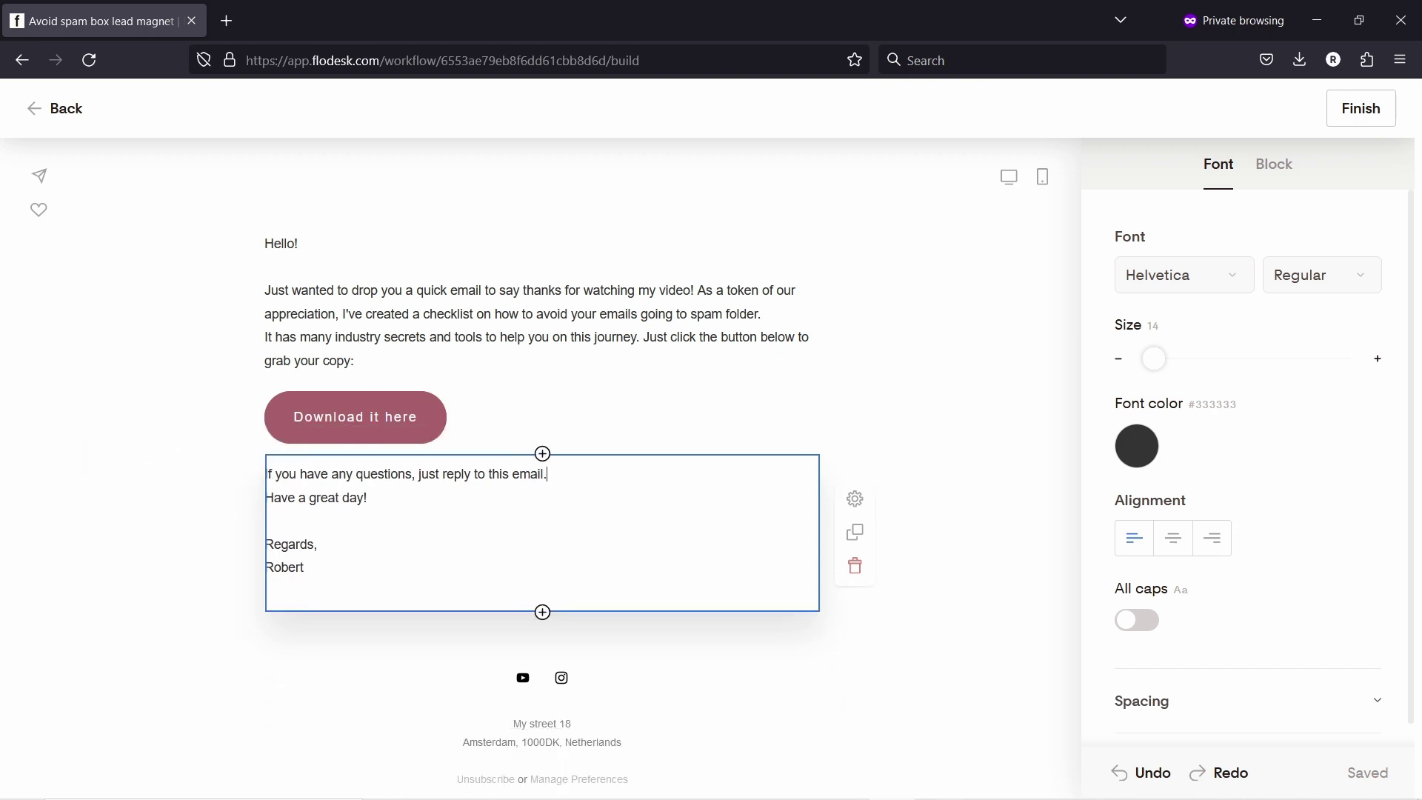
left_click(247, 450)
Step: Attach the uploaded 'Checklist - How To Avoid Emails Going To Spam-1' PDF to the Download it here button
left_click(427, 430)
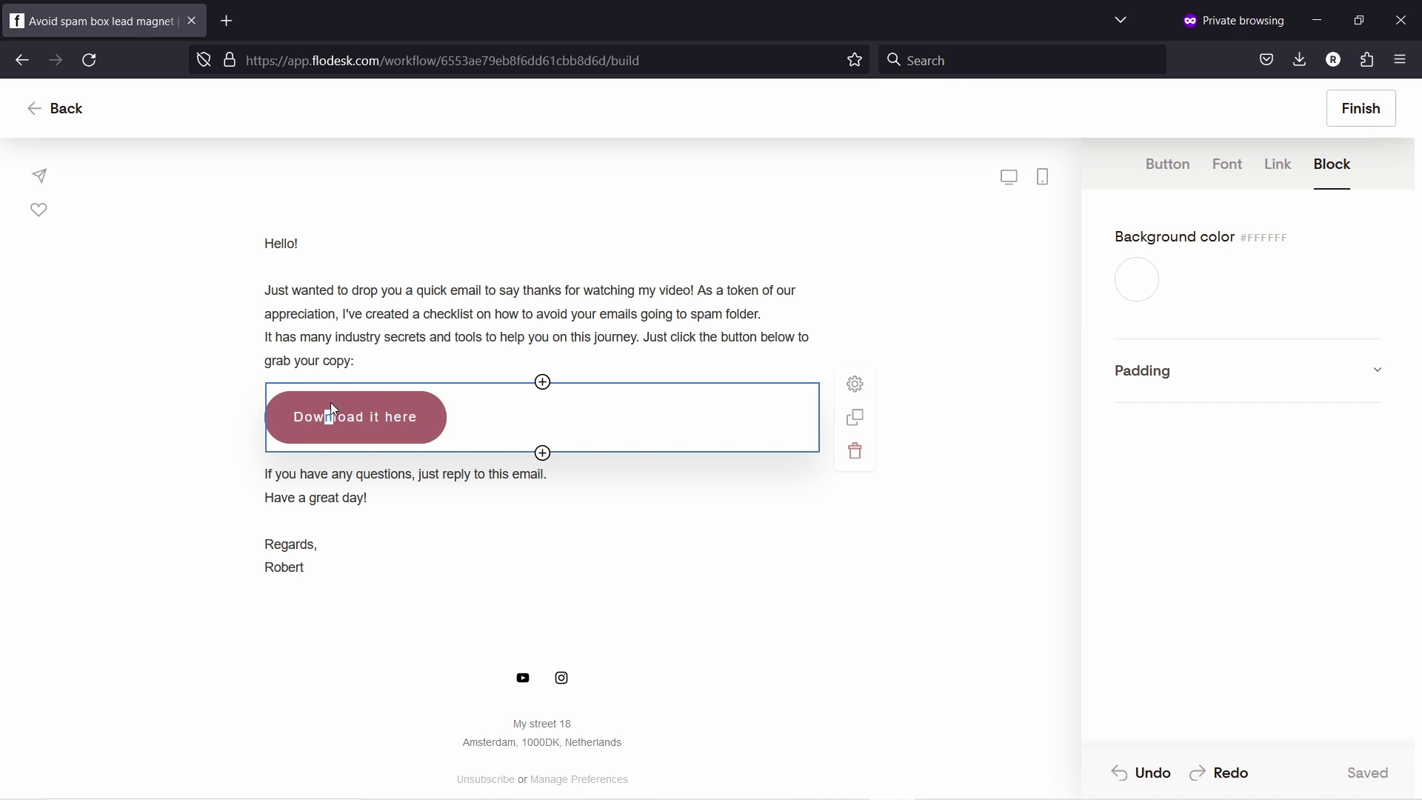
left_click(1287, 168)
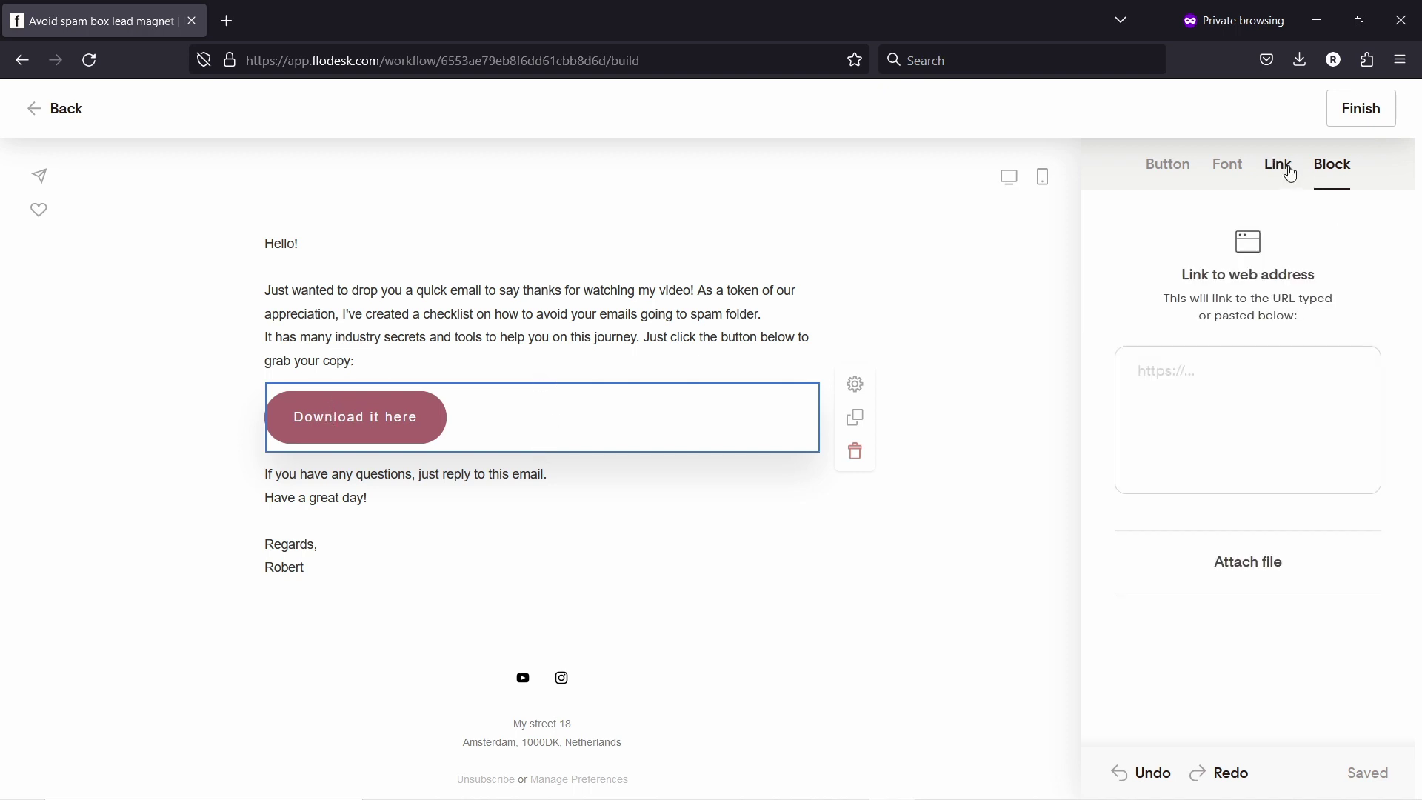
left_click(1260, 563)
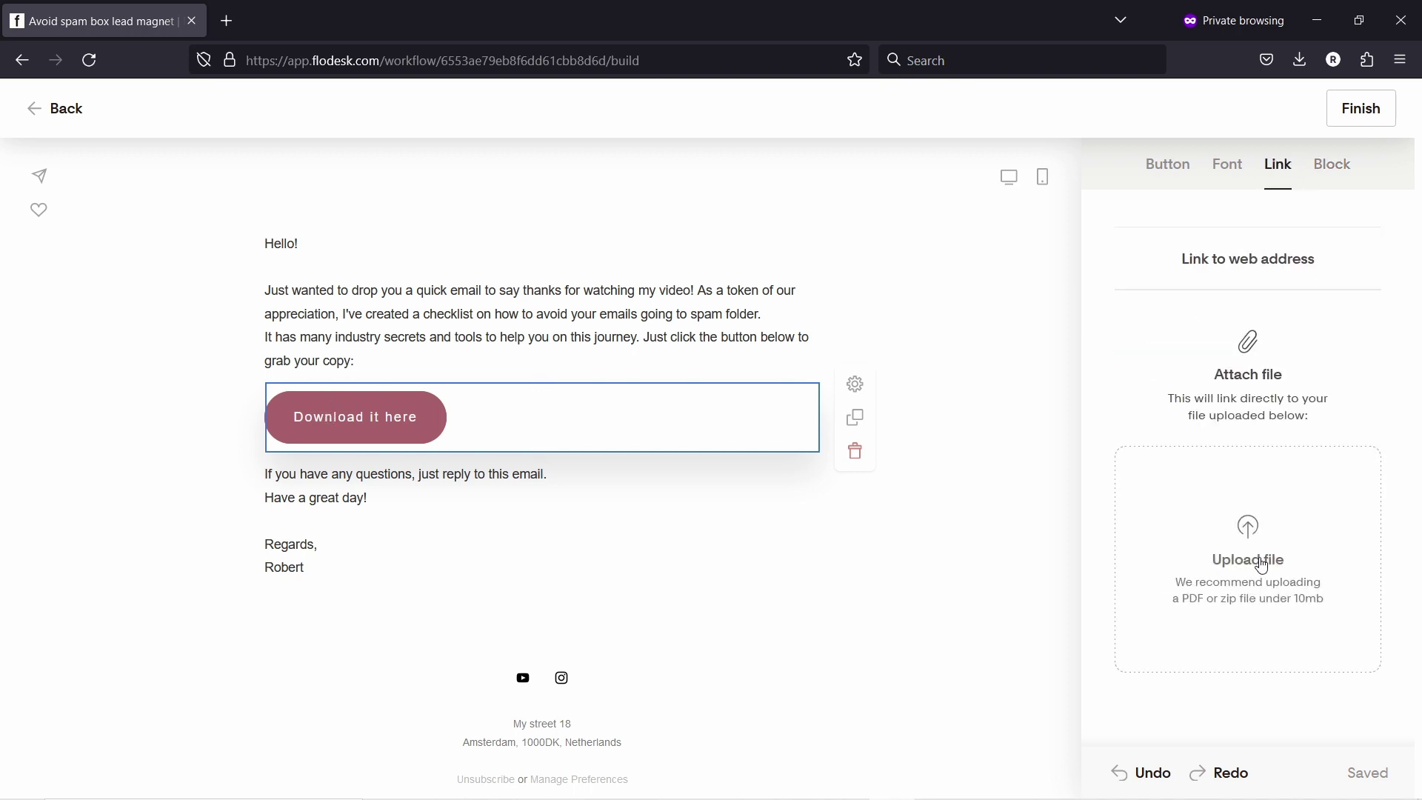
left_click(1259, 530)
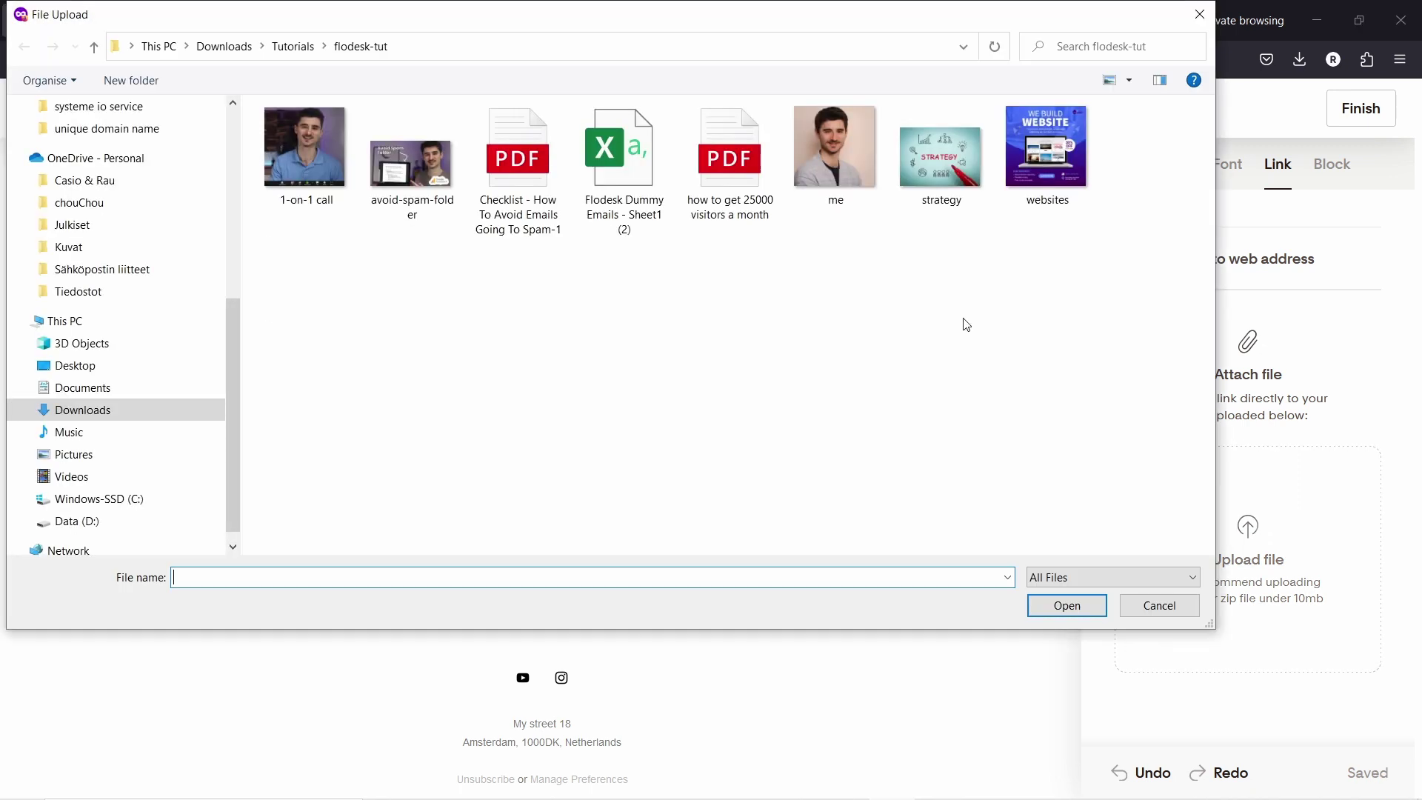
left_click(502, 167)
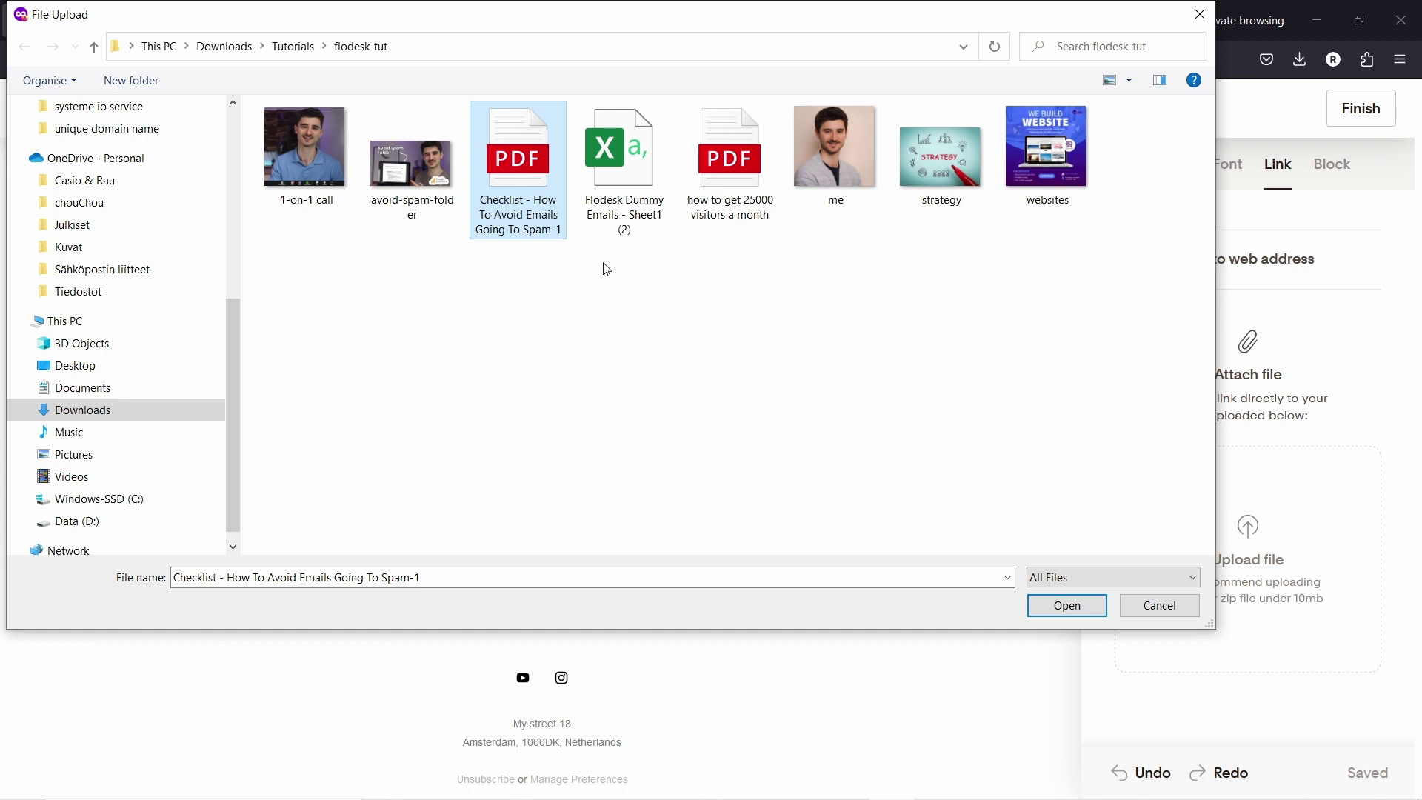
left_click(1054, 608)
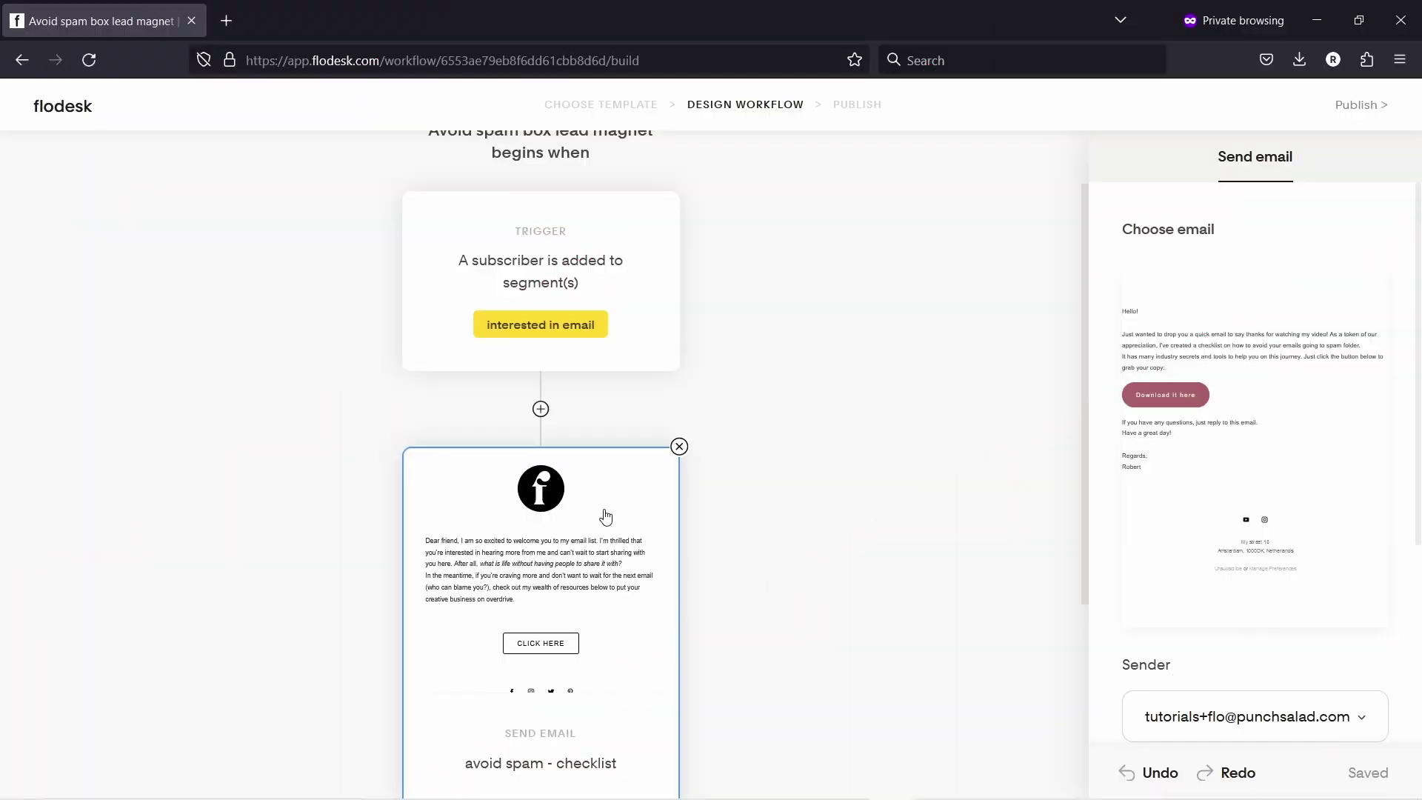
Step: Replace the subject line with a First name tag using fallback 'Friend,'
mouse_move(1236, 324)
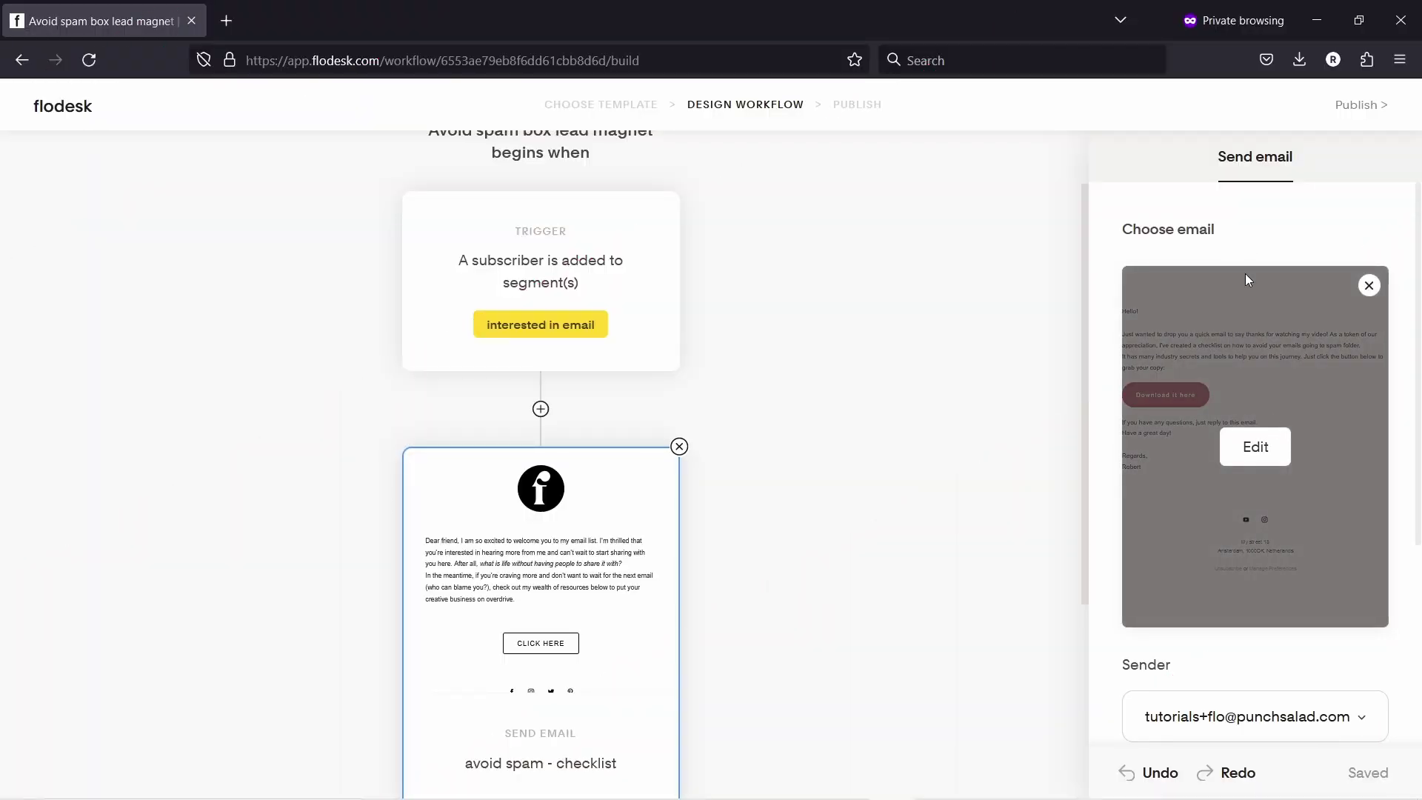
scroll(1246, 275, "down", 4)
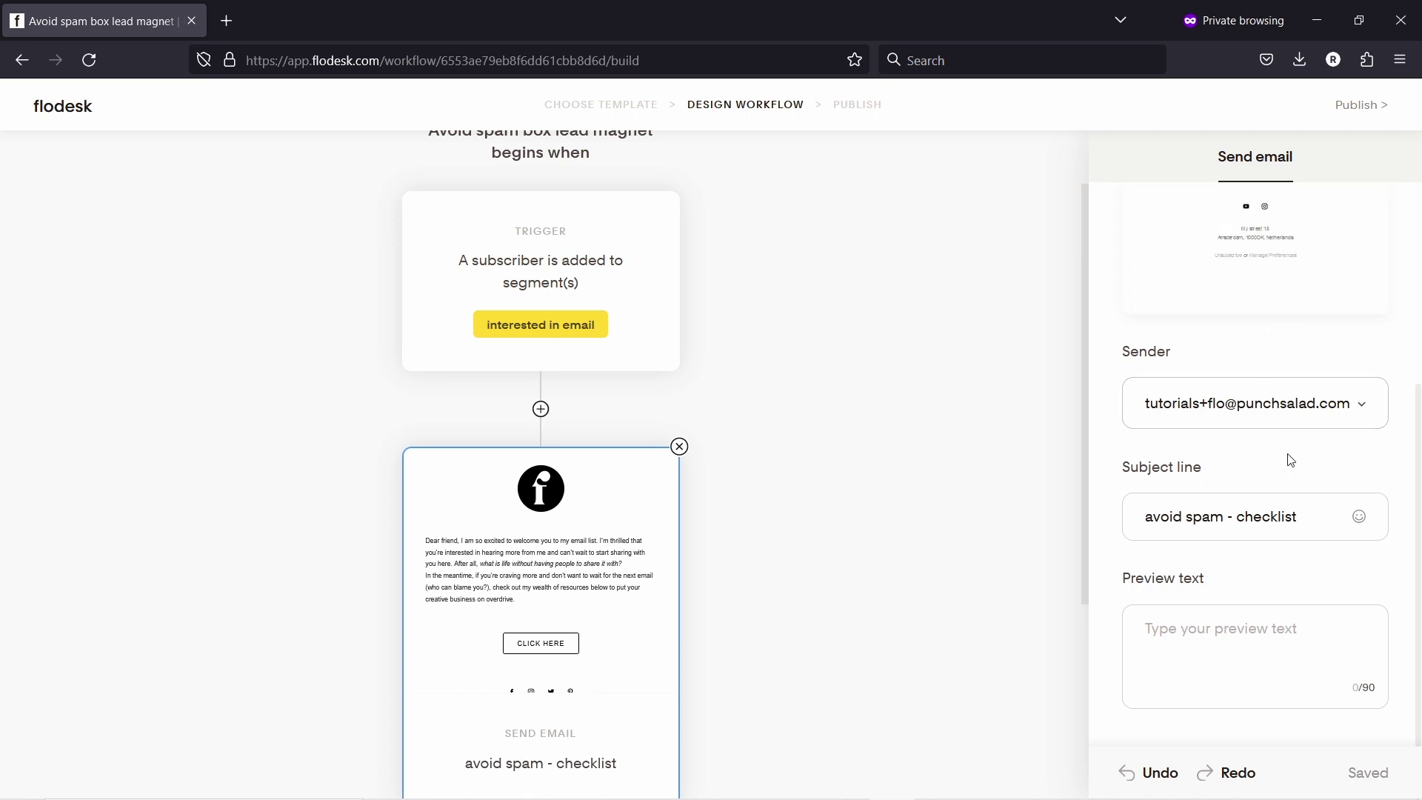
triple_click(1206, 498)
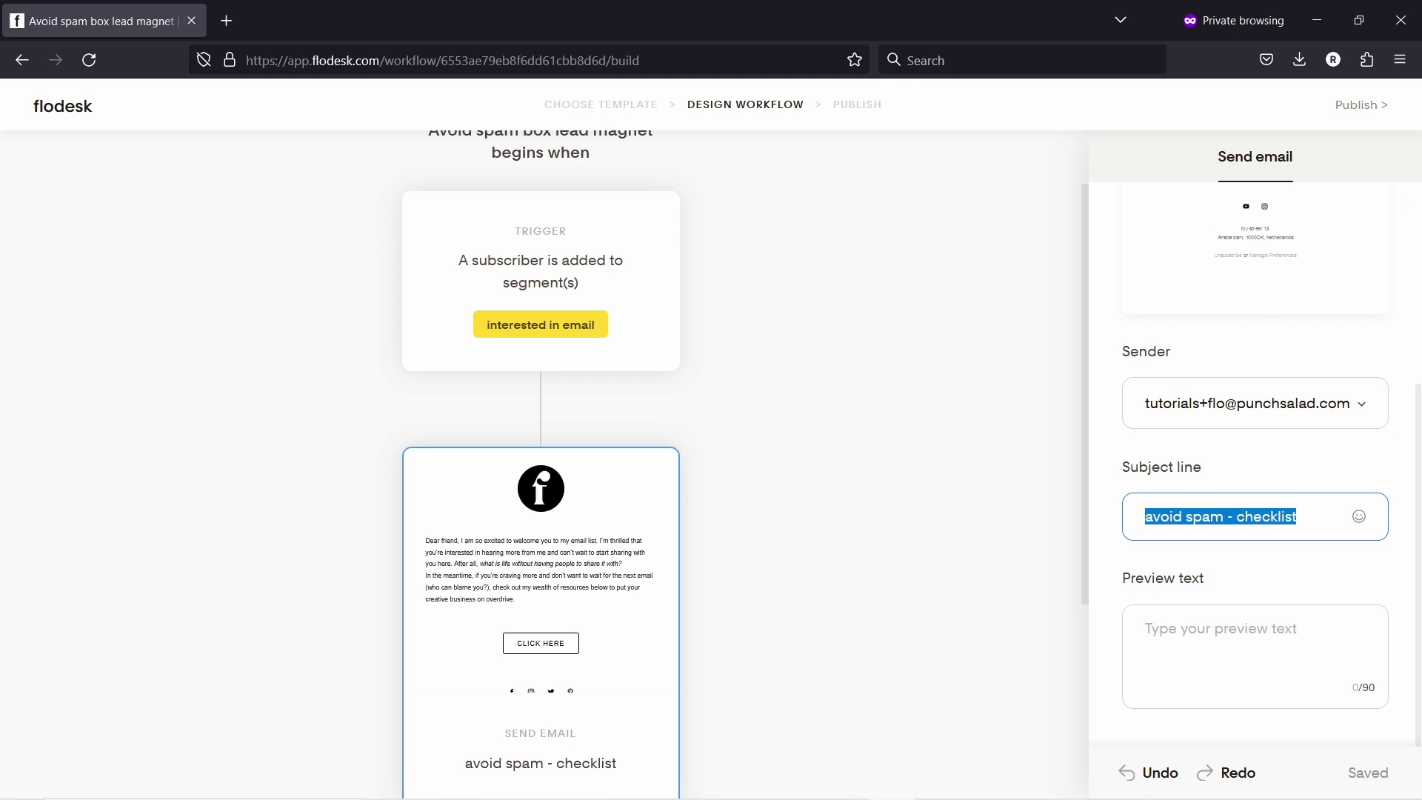
key("alt+Tab")
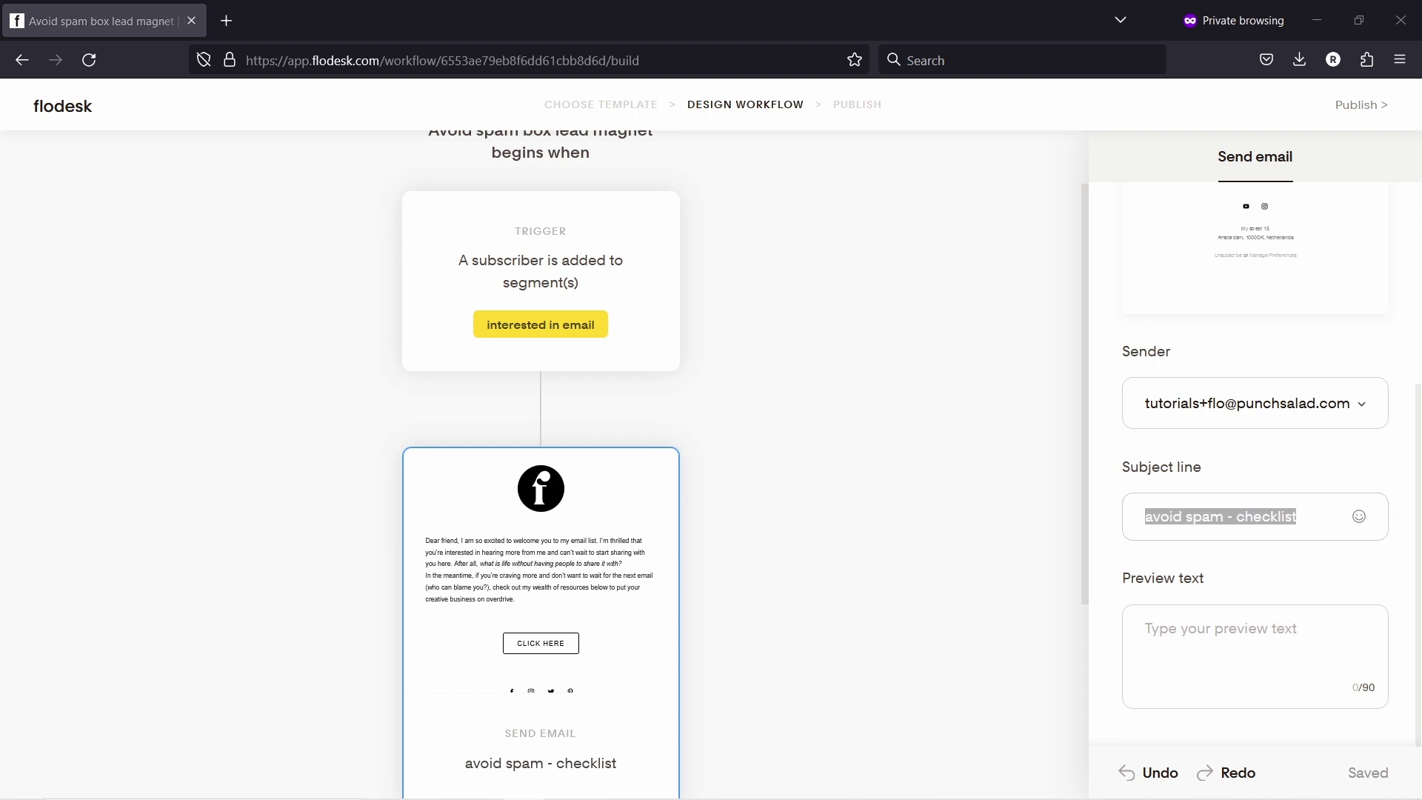
key("alt+Tab")
key("BackSpace")
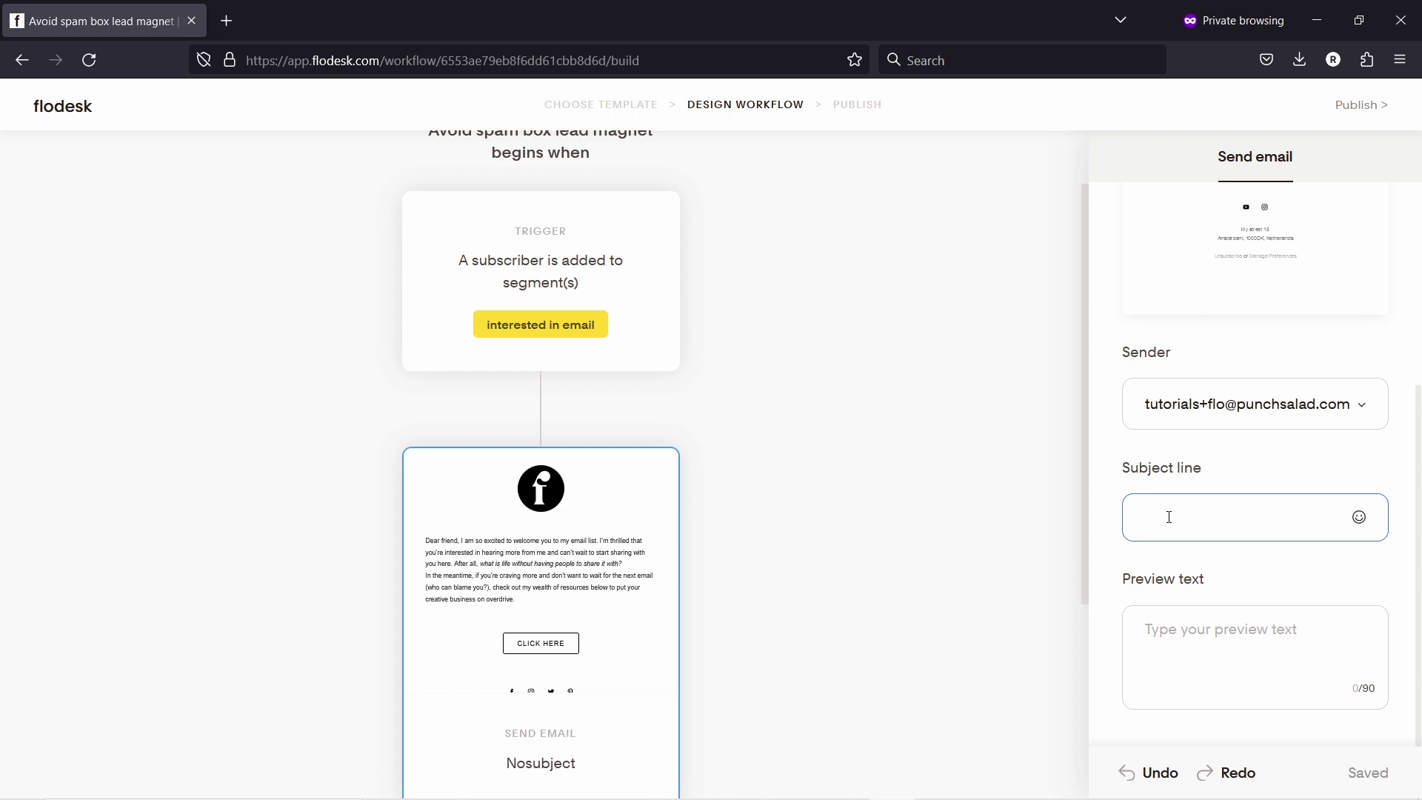
type("@")
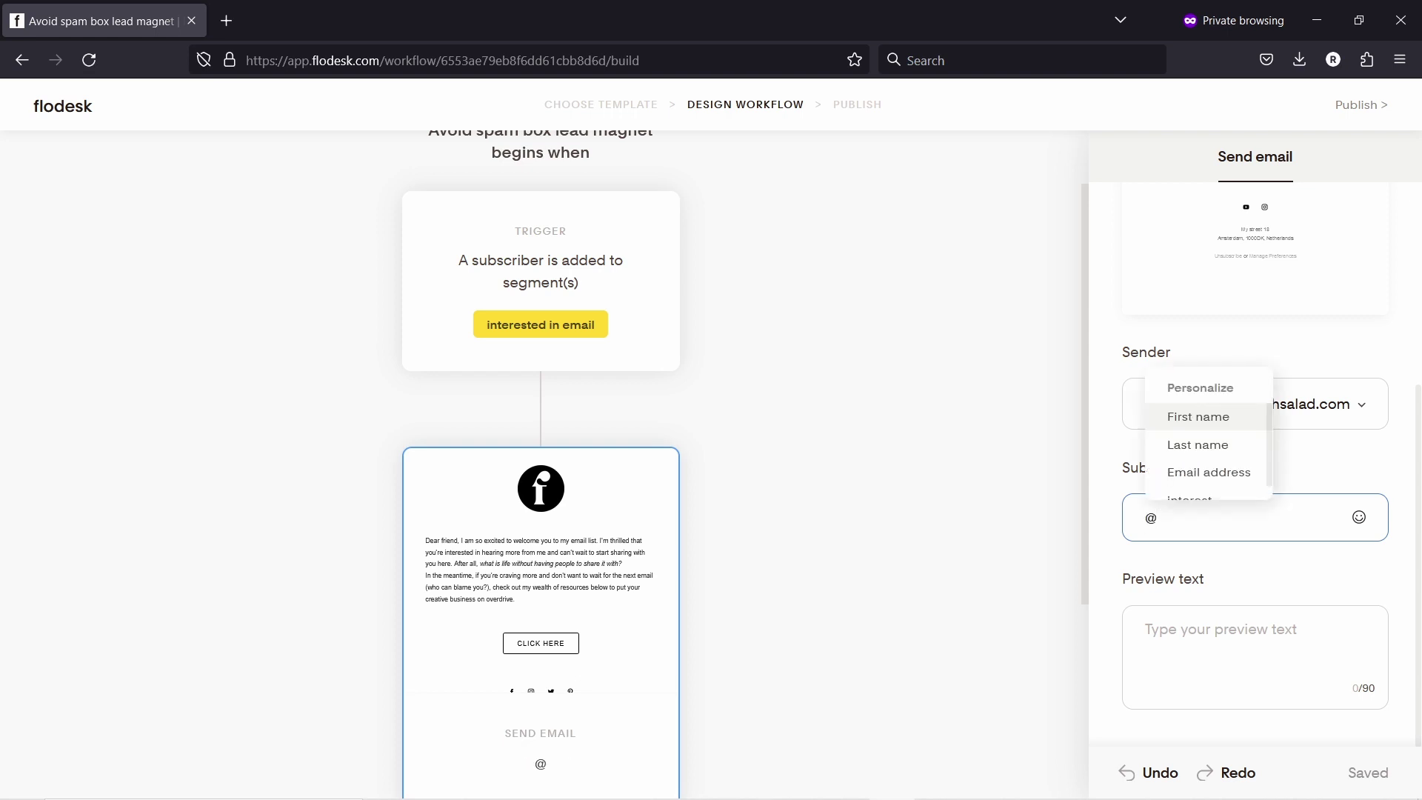
left_click(1225, 407)
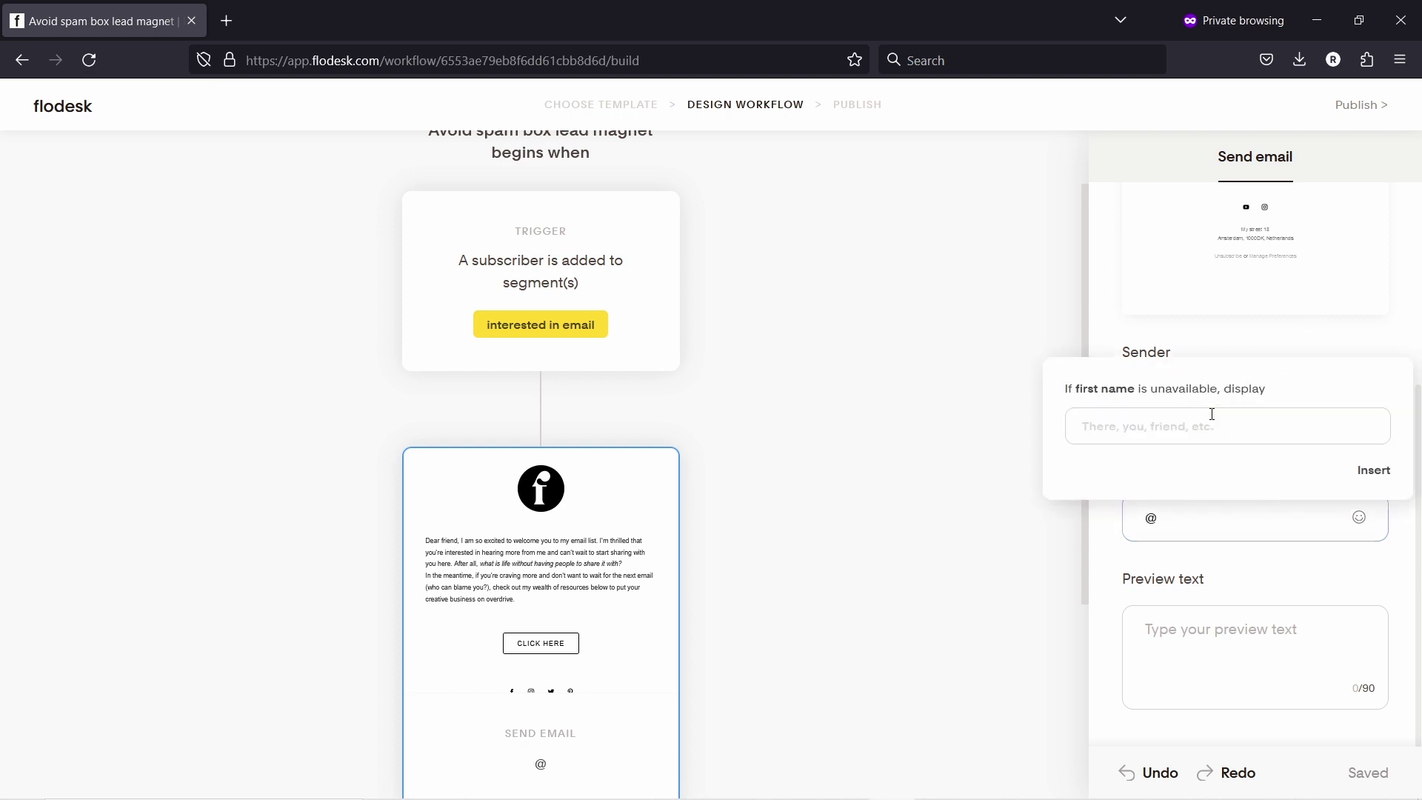
left_click(1110, 436)
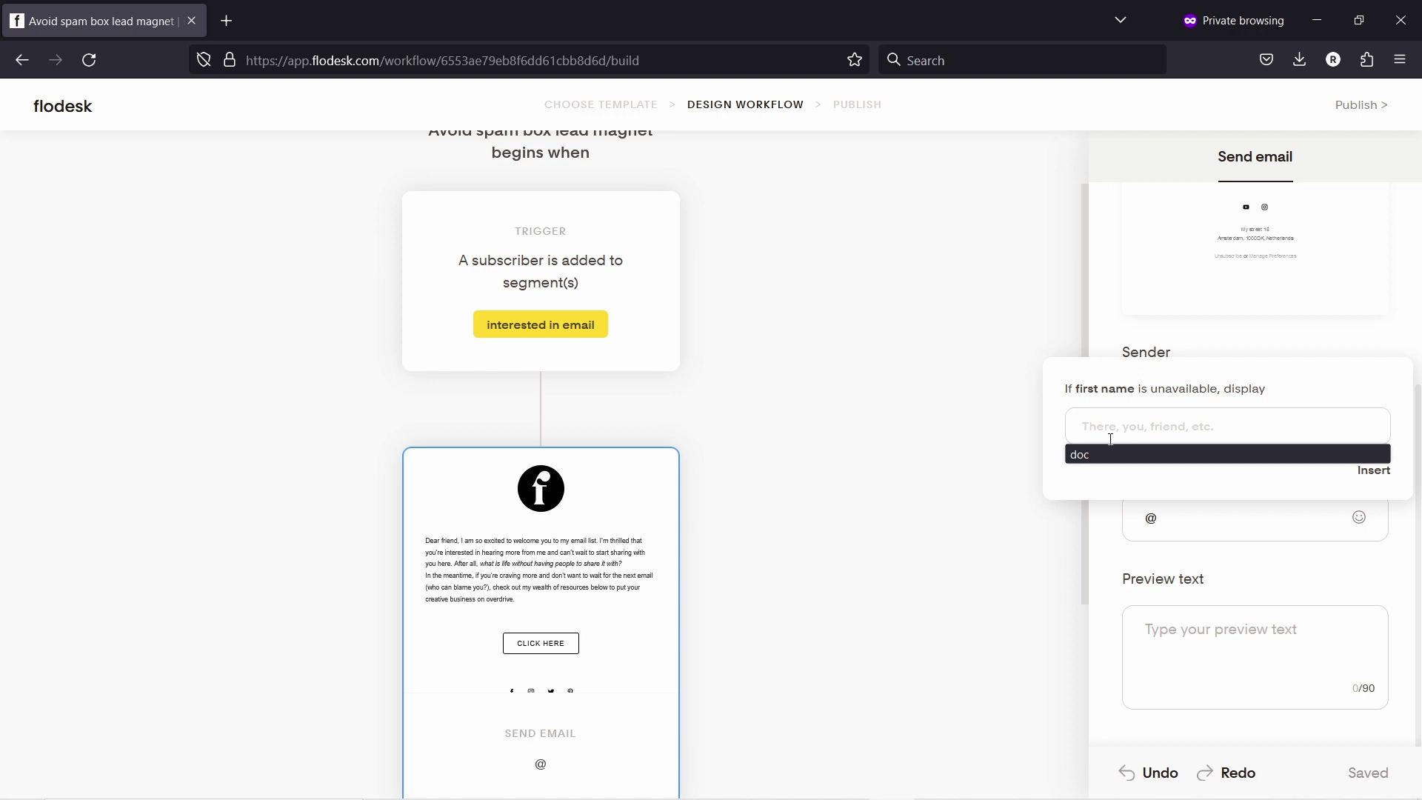
type("Friend,")
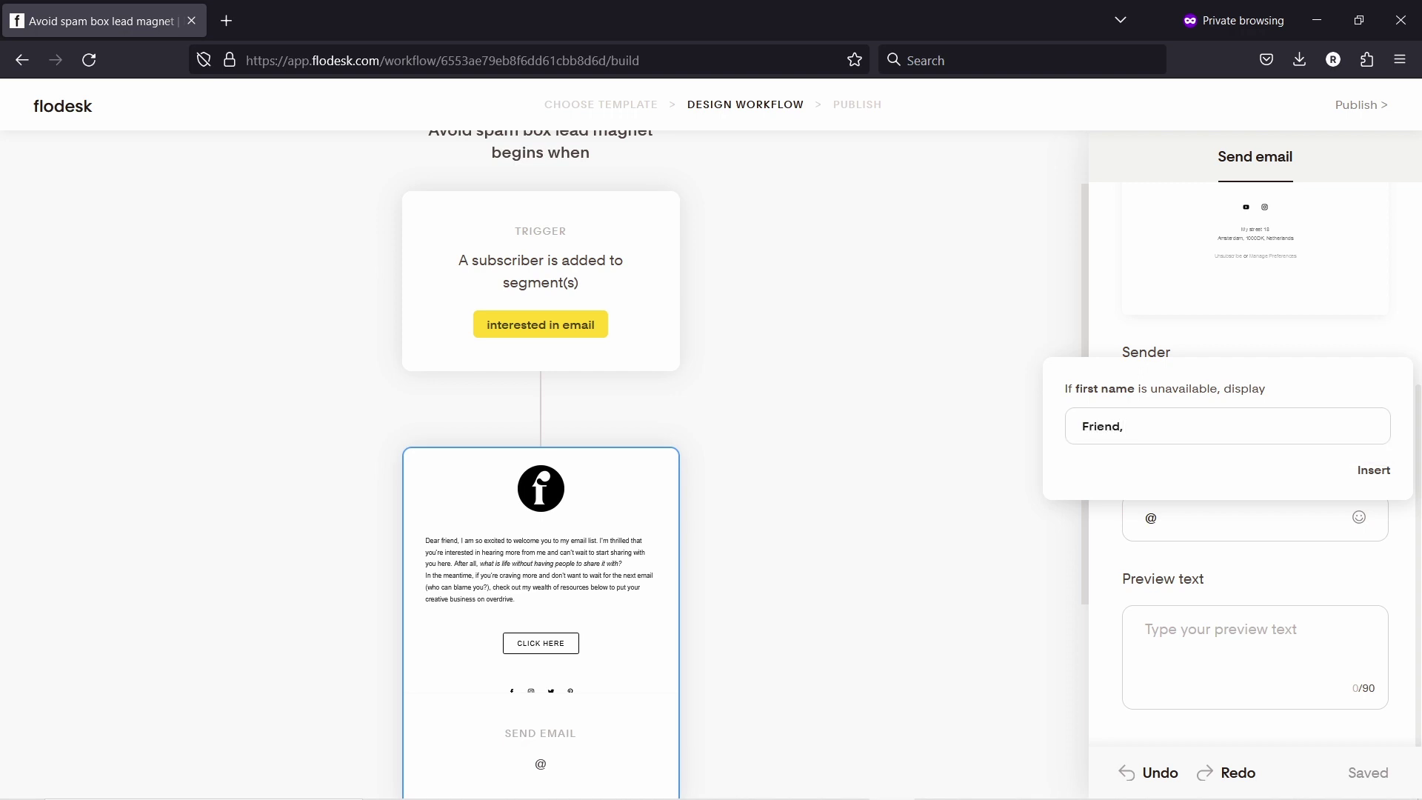
left_click(1372, 472)
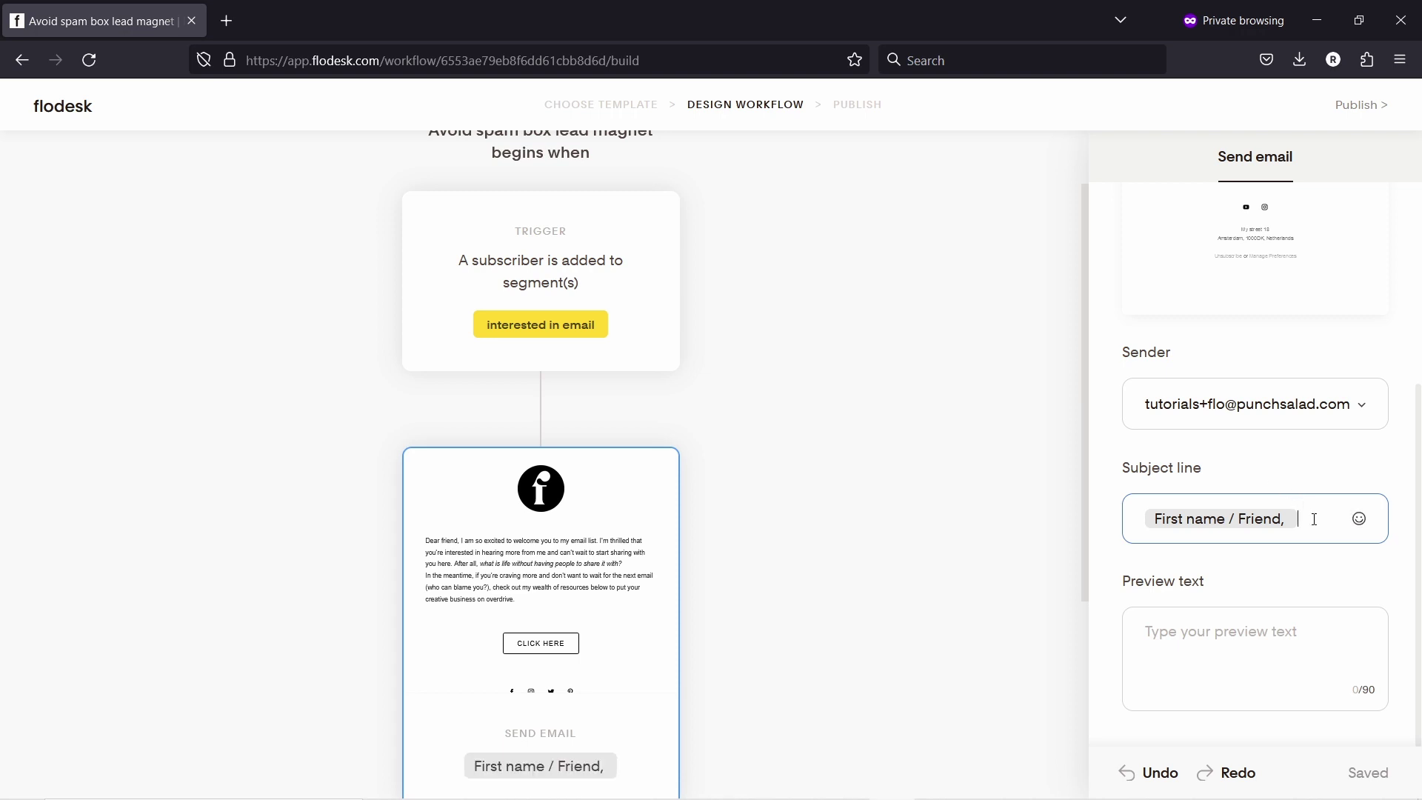
Step: Append "here's your checklist!" after the name tag and leave the preview text empty
type("Here's your checklist!")
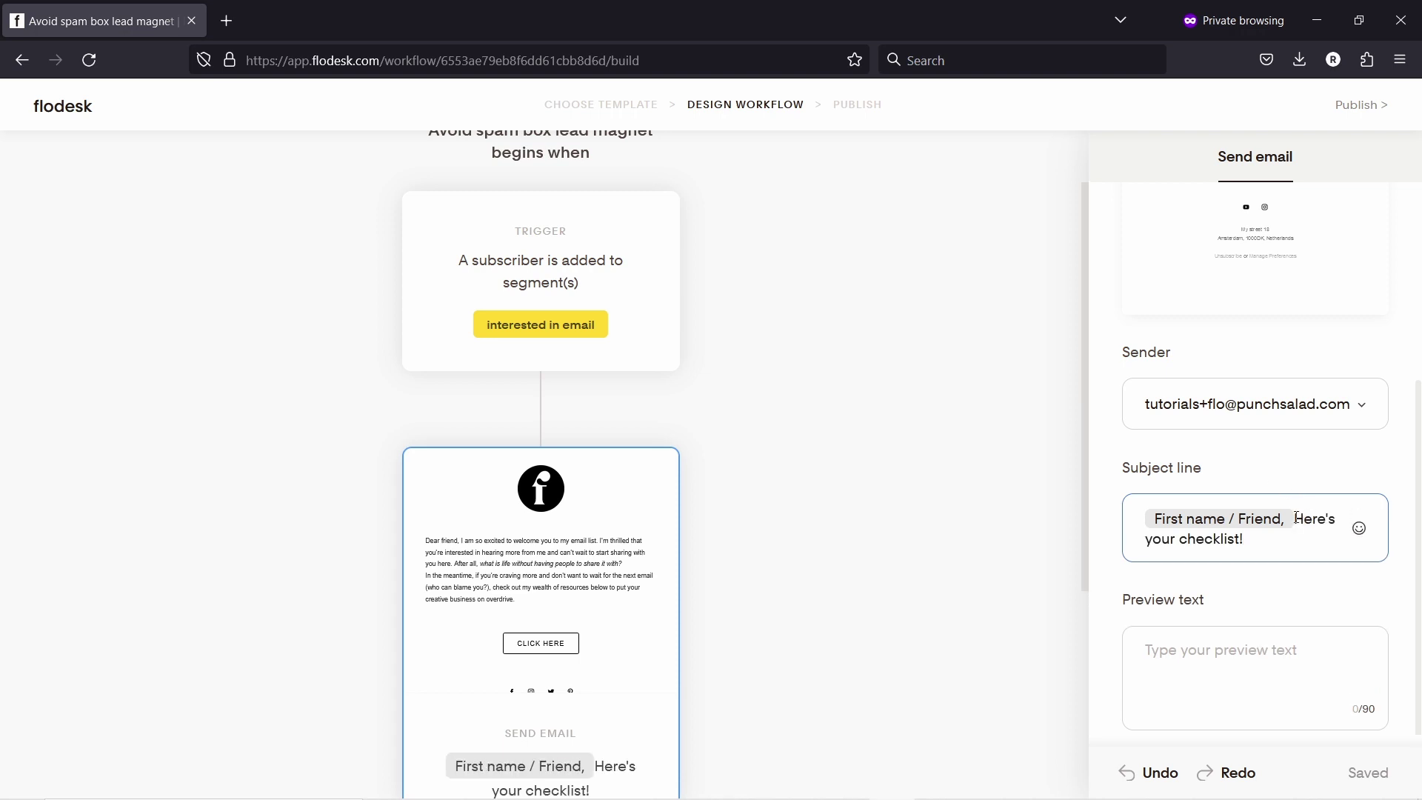
left_click(1298, 517)
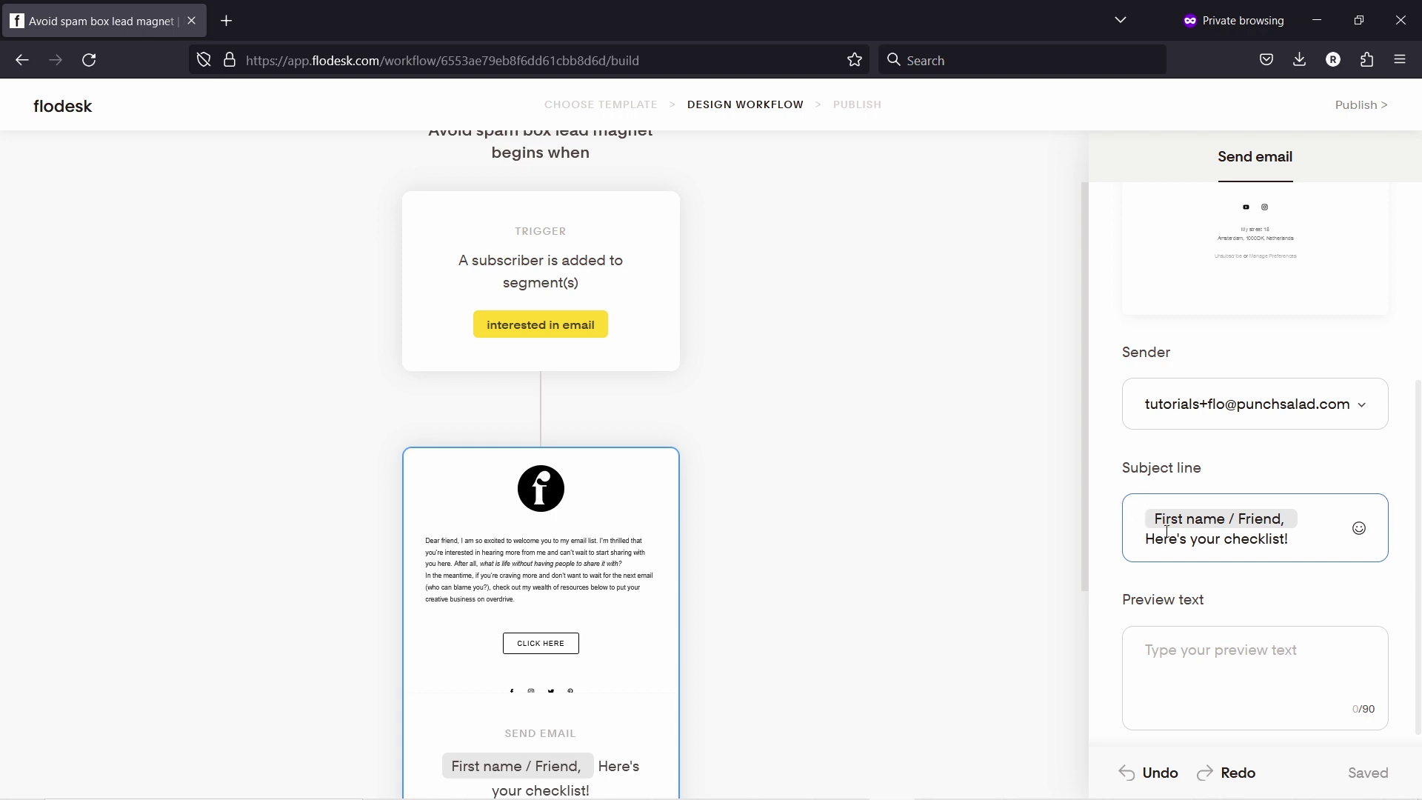
key("Delete")
type("h")
left_click(1171, 661)
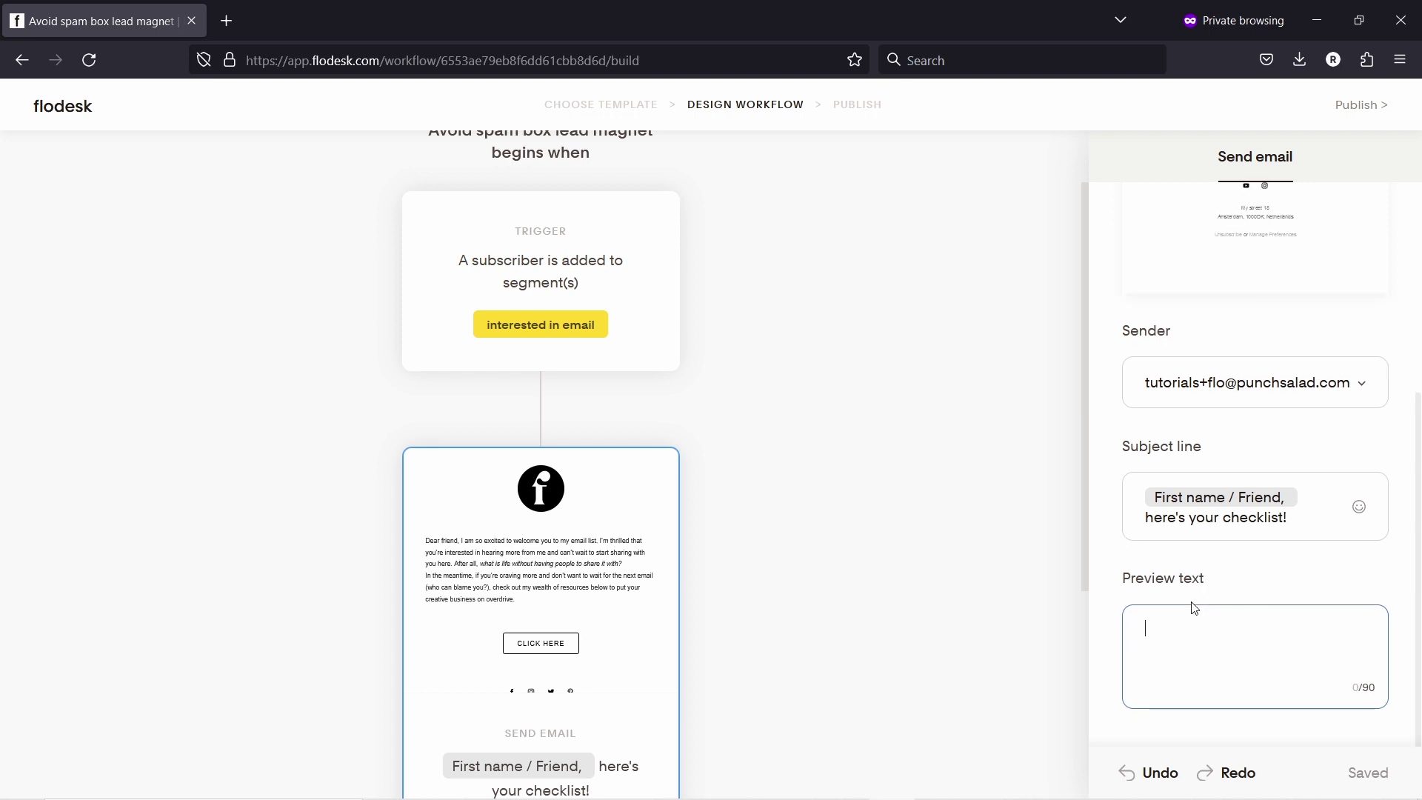
scroll(1155, 533, "up", 4)
scroll(1246, 554, "down", 4)
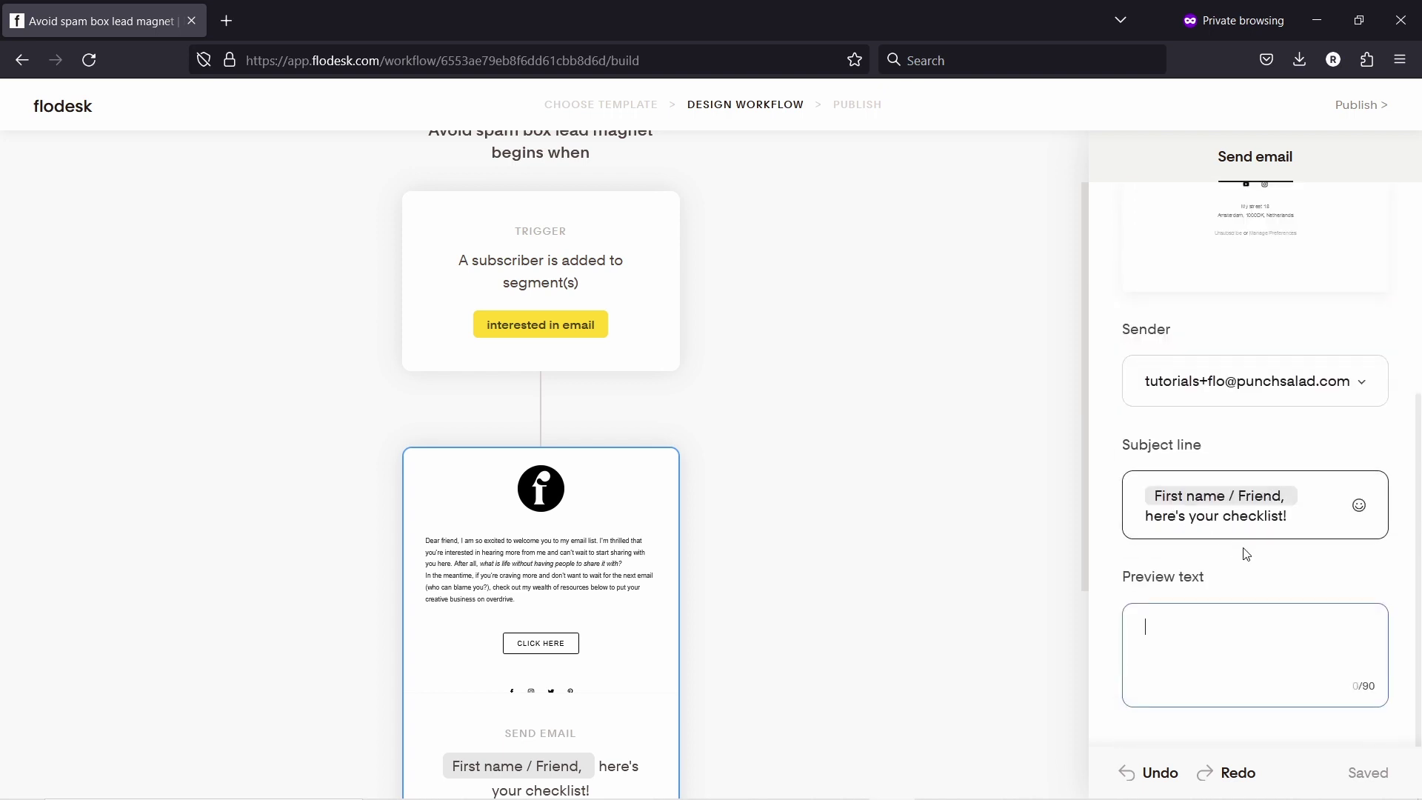
left_click(1000, 579)
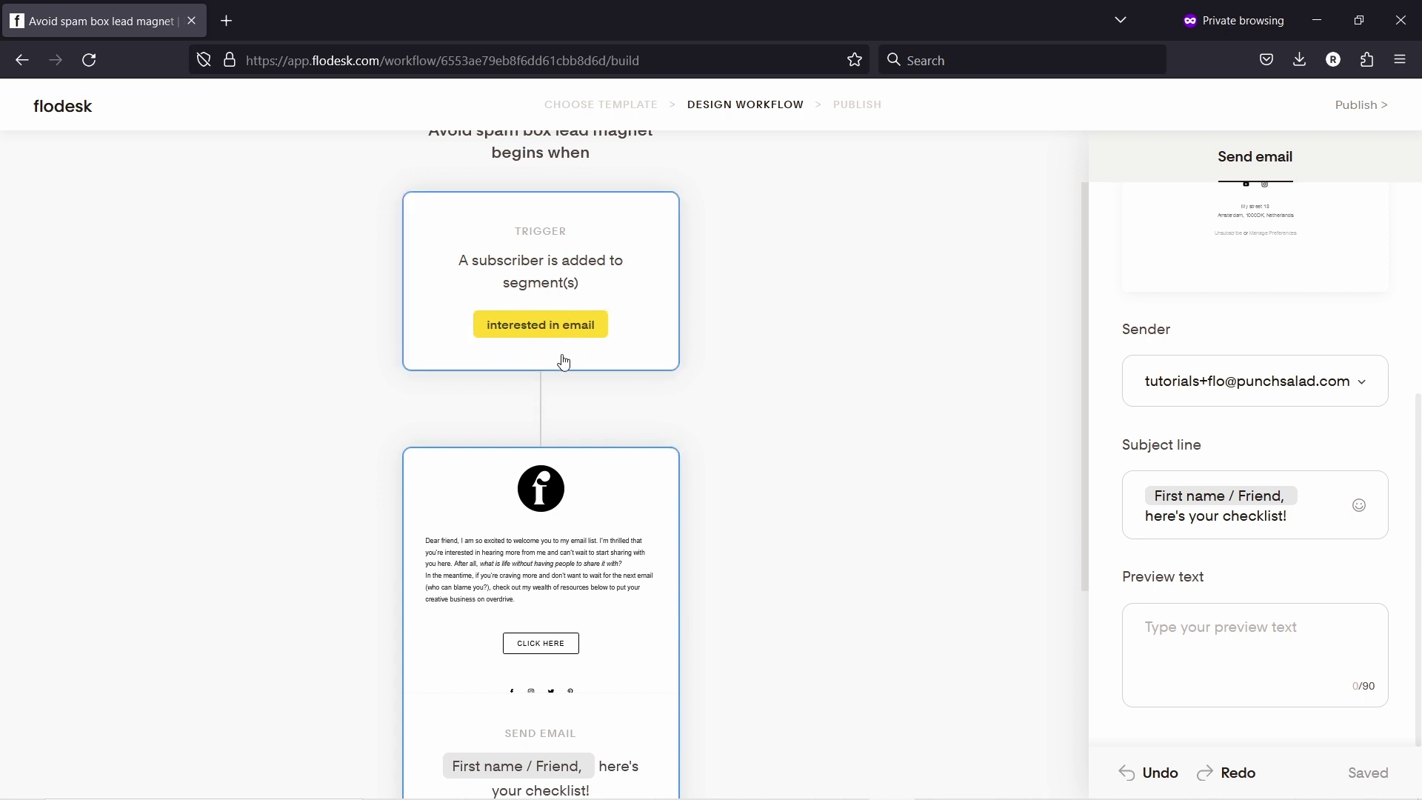
scroll(549, 348, "down", 4)
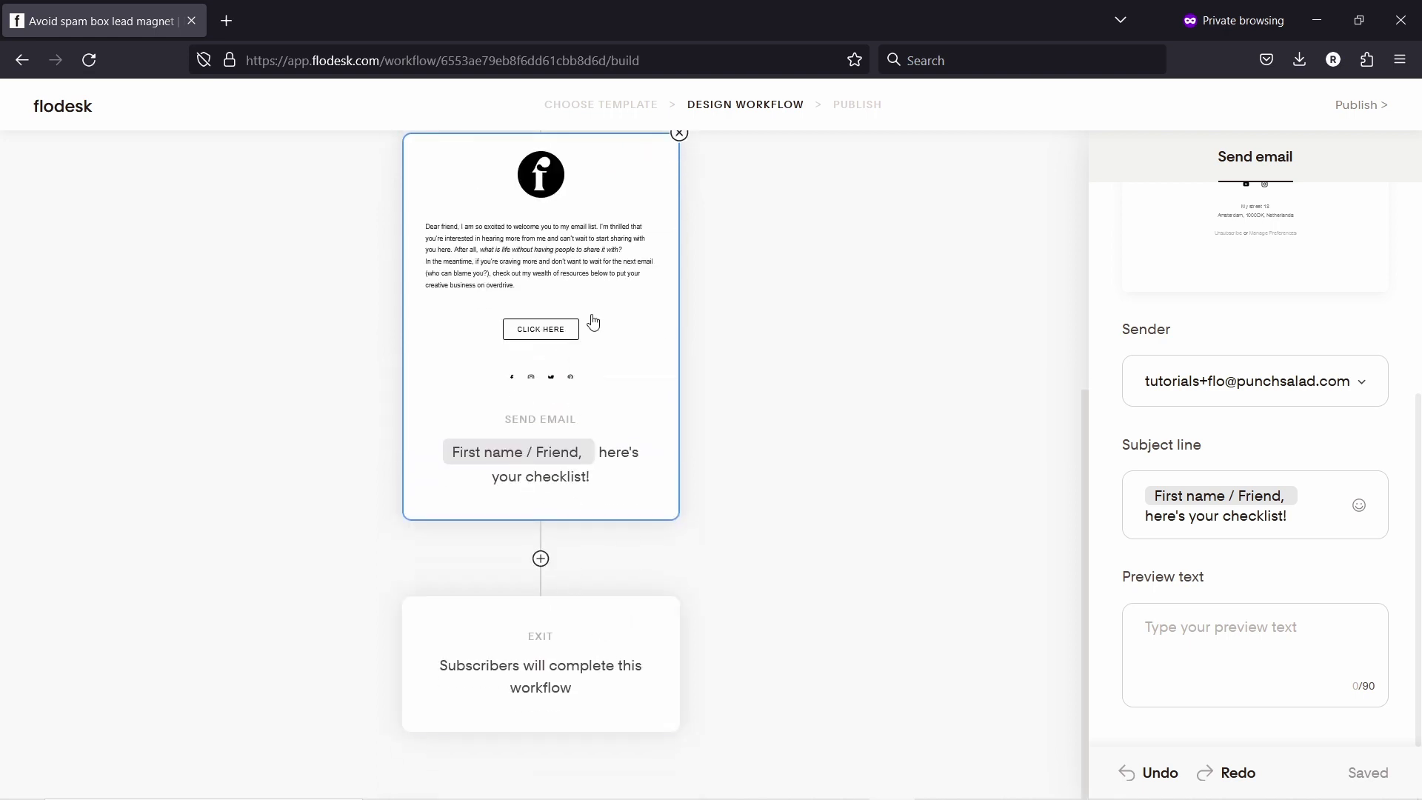
Step: Add a Time delay after the checklist email that waits 2 days as 'A certain period of time'
left_click(541, 559)
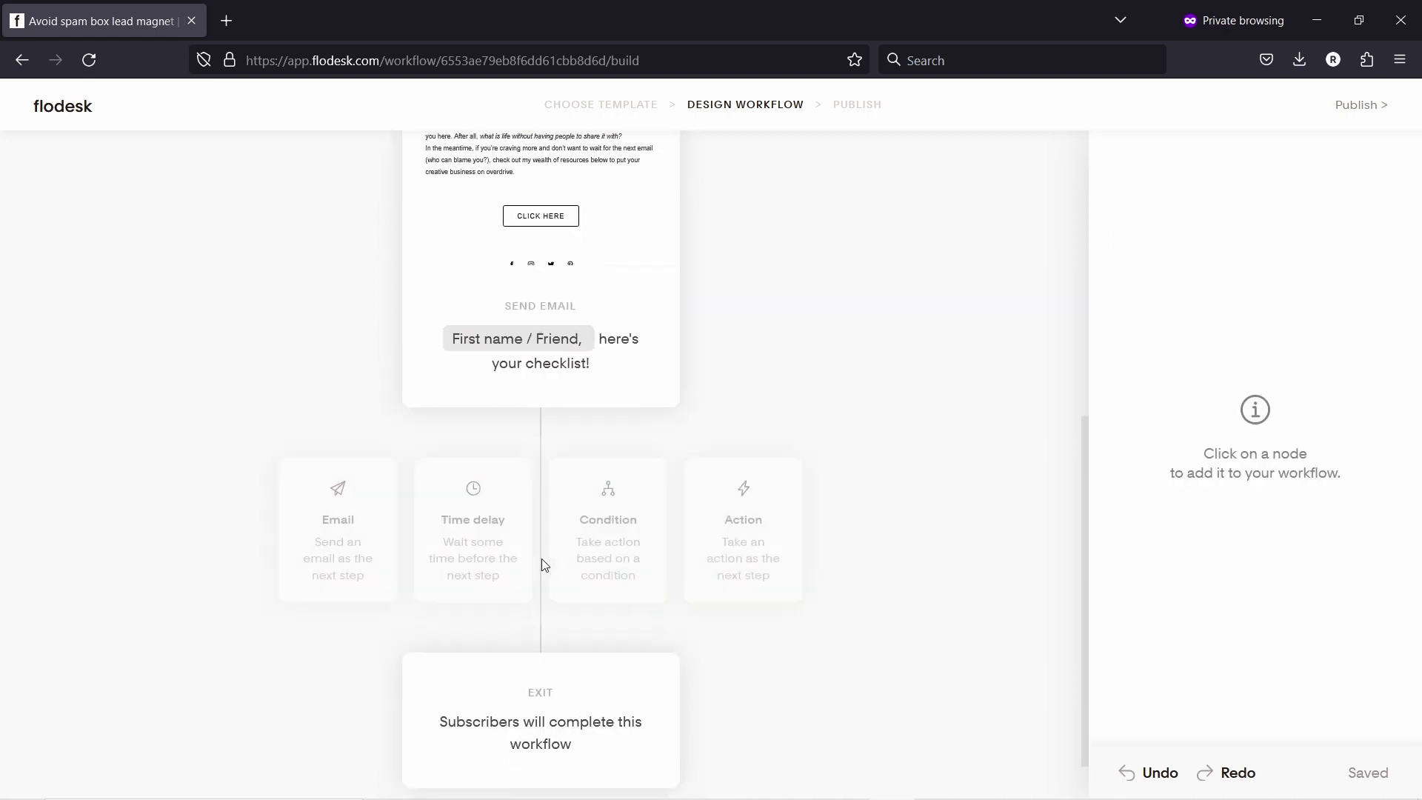
left_click(489, 487)
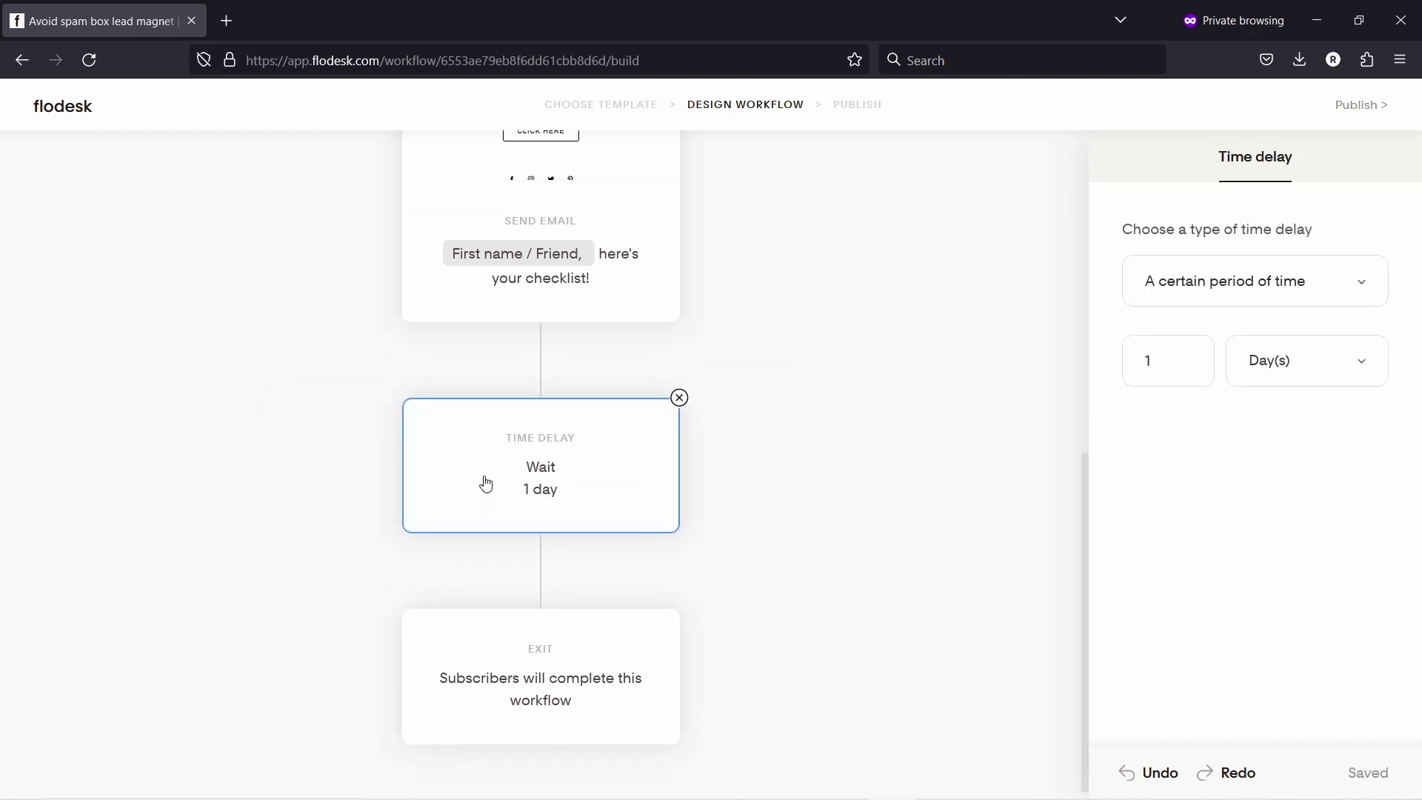
double_click(1177, 368)
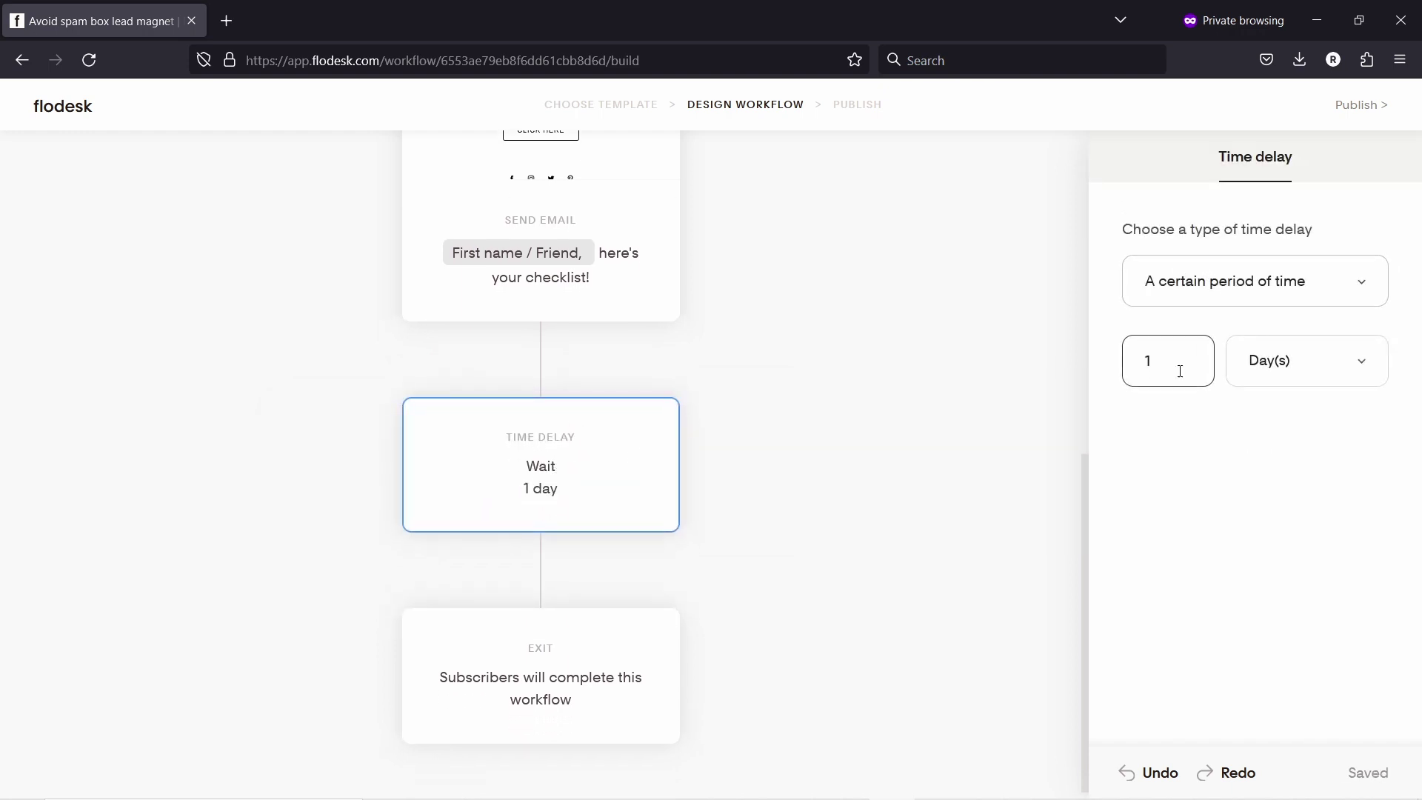
type("2")
left_click(1236, 287)
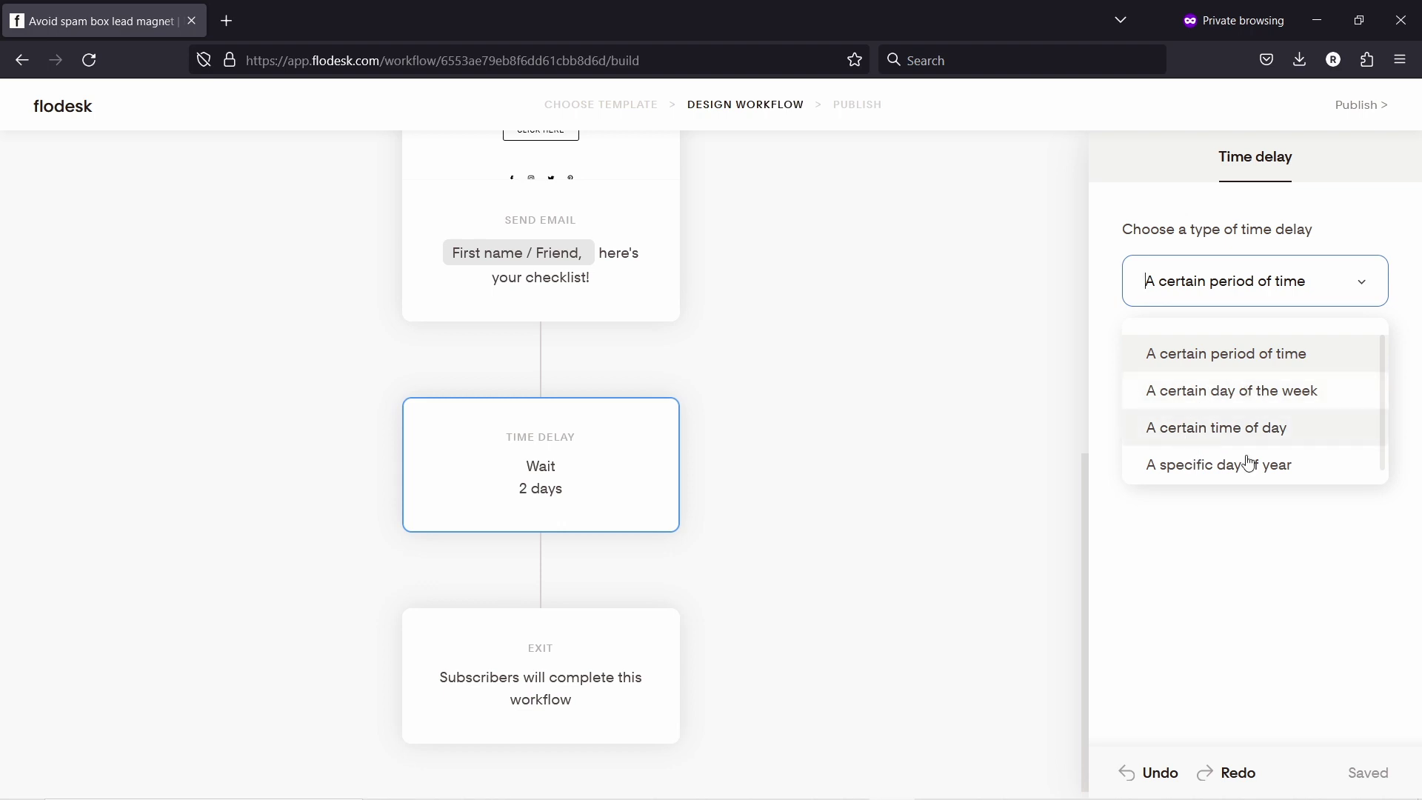
left_click(1197, 549)
left_click(1181, 338)
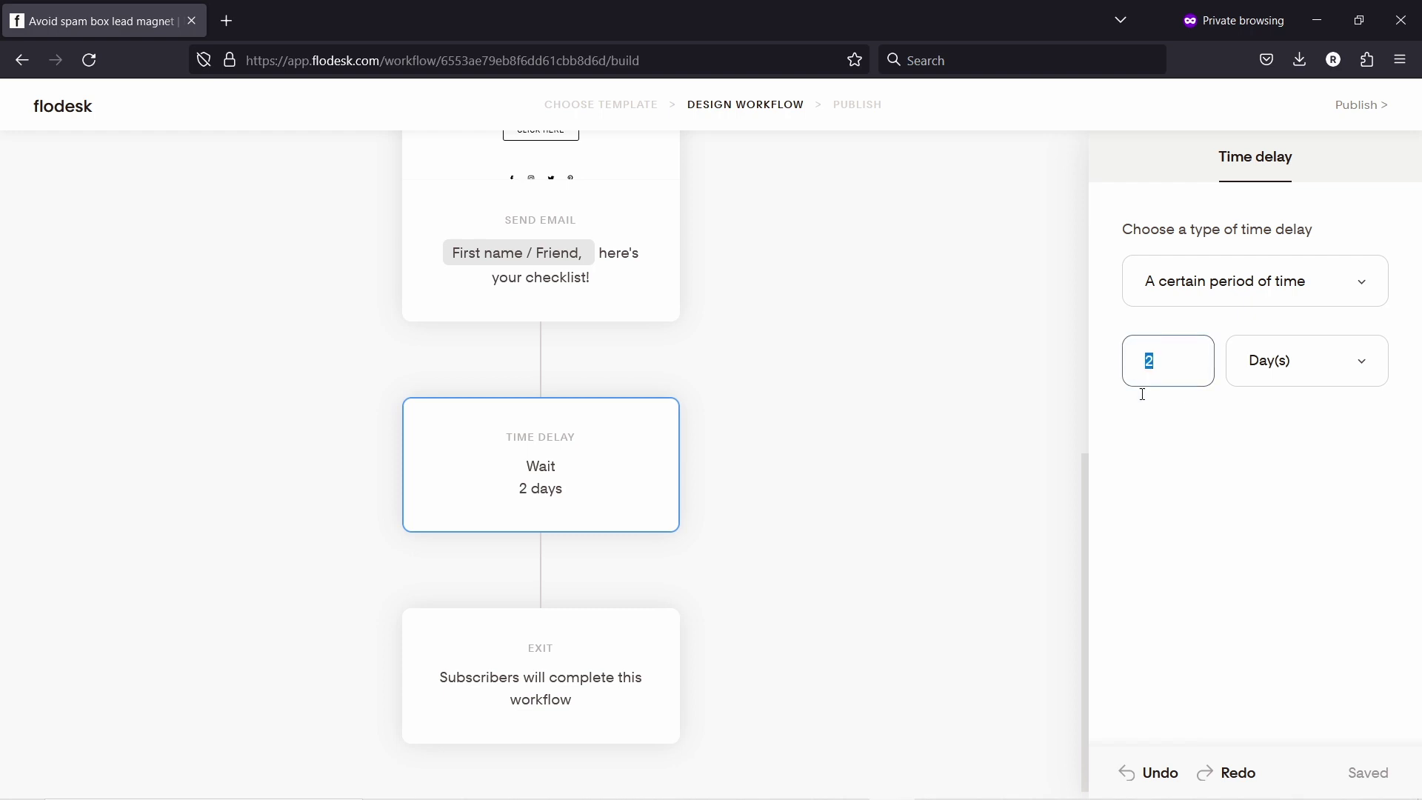
left_click(1192, 507)
scroll(673, 479, "down", 1)
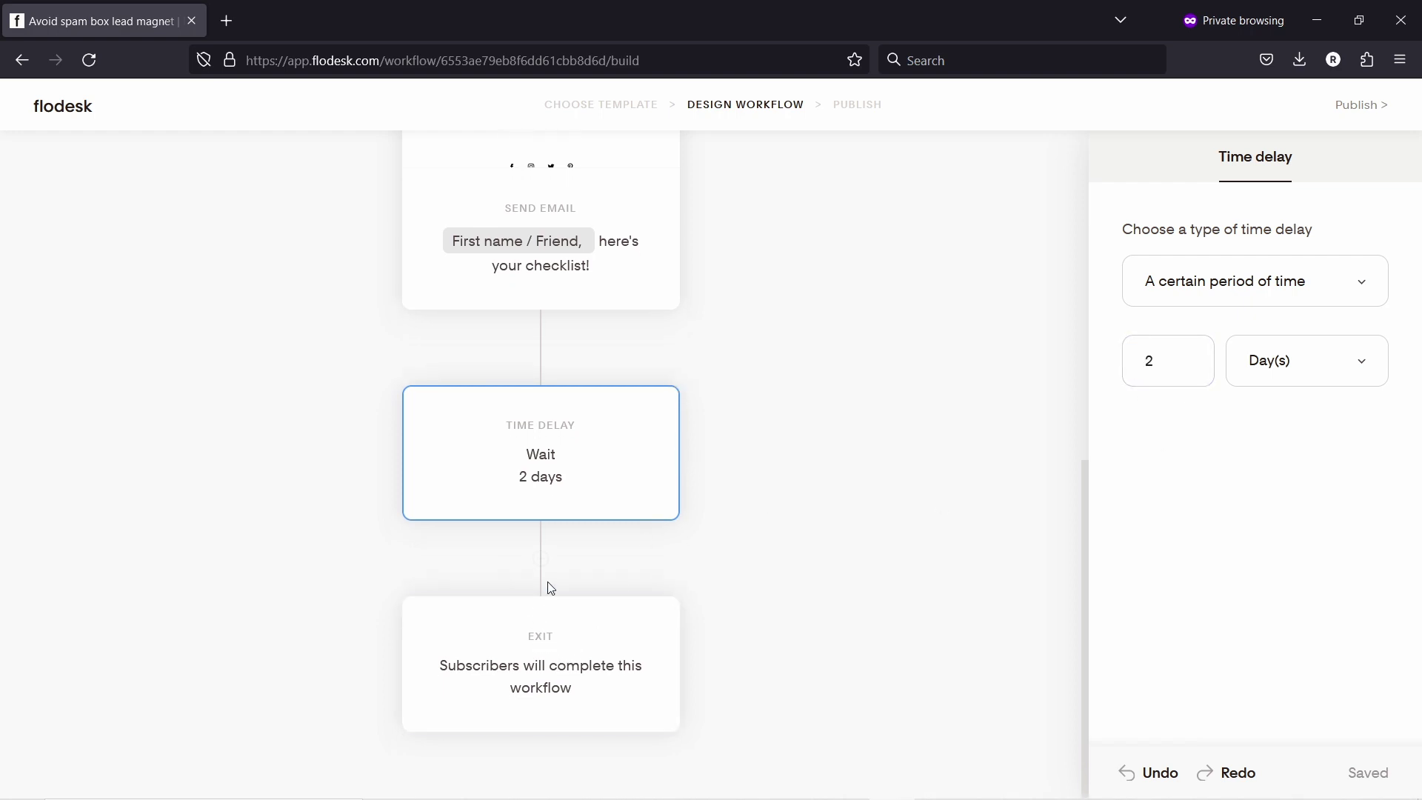
left_click(540, 559)
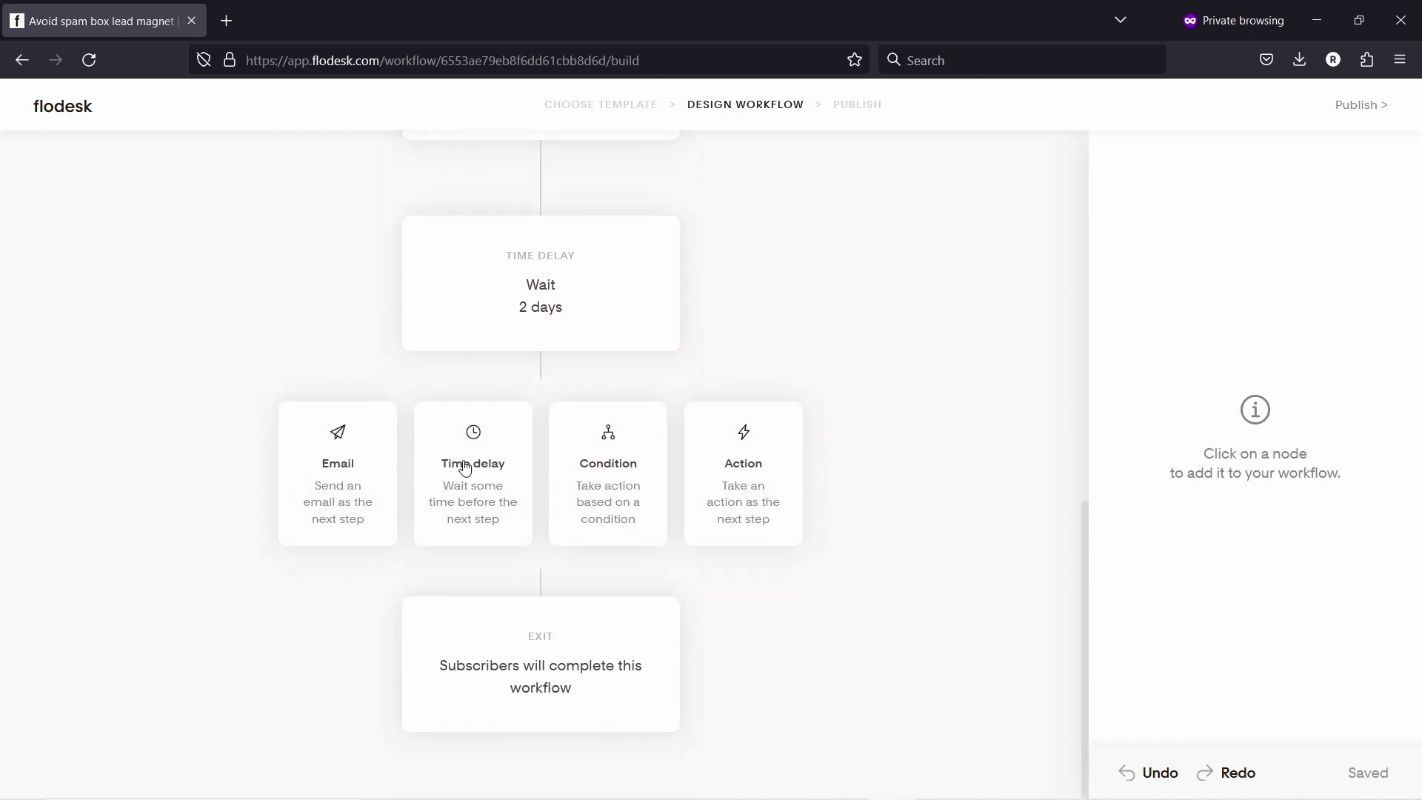
Step: Add a Send email step after the delay as a copy of the Educator's offer email
left_click(331, 473)
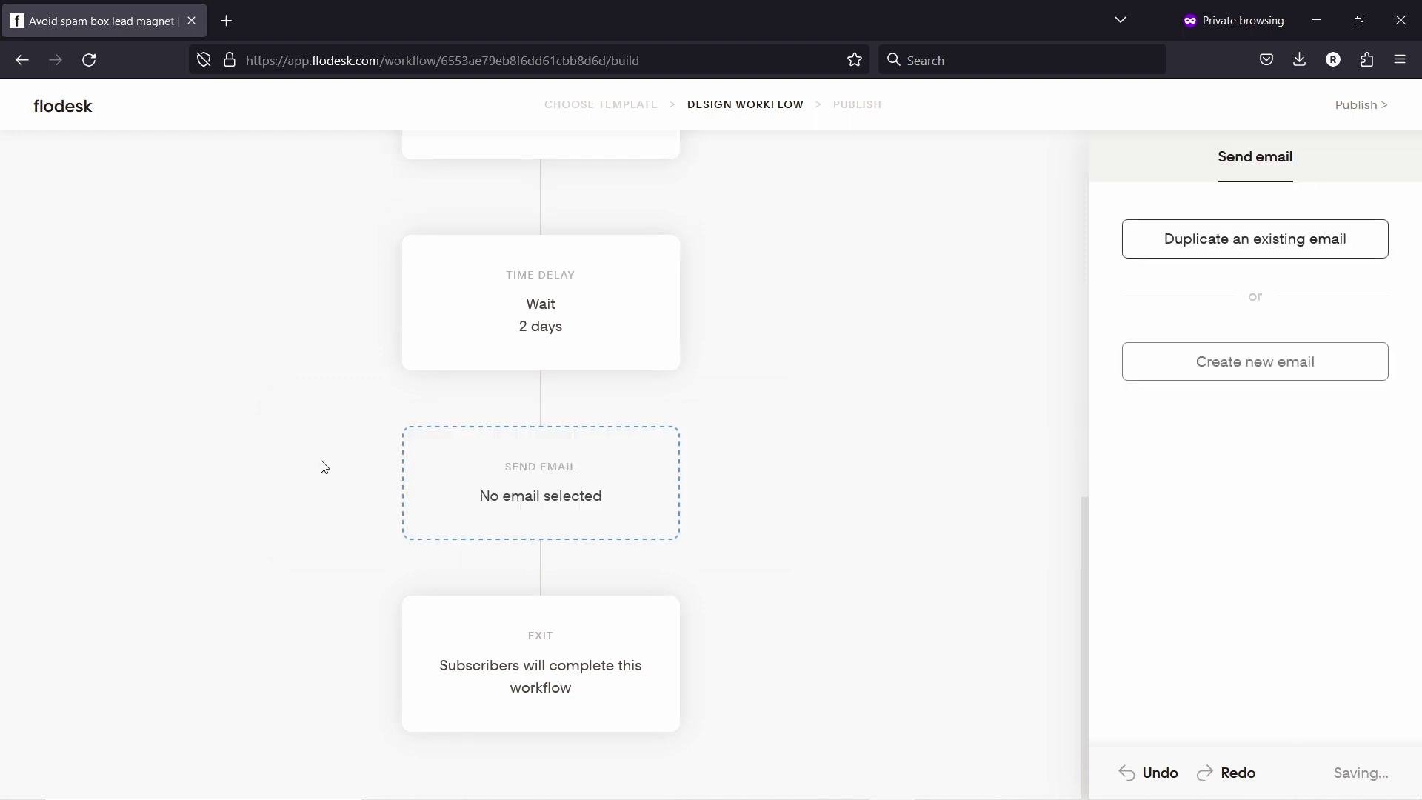
left_click(1235, 246)
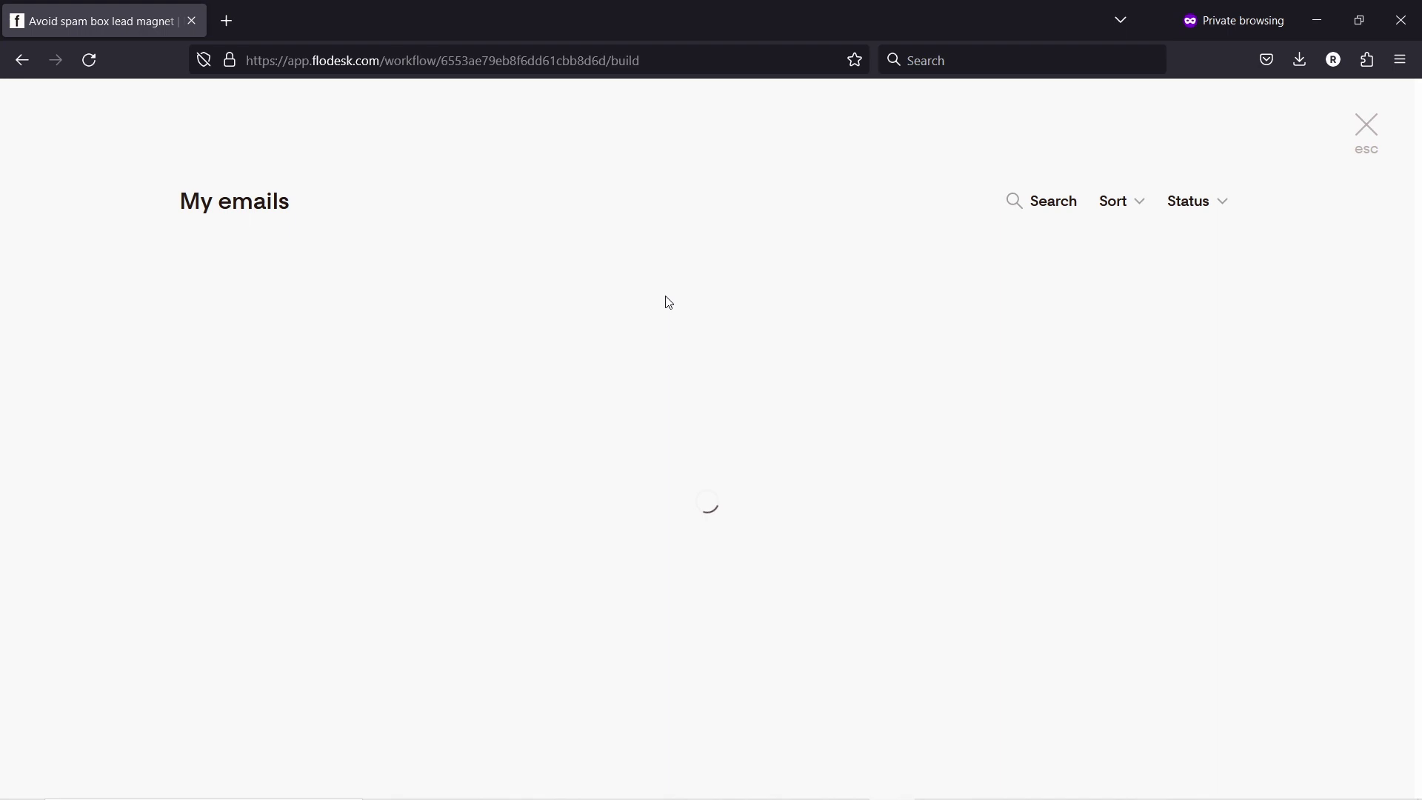
mouse_move(326, 394)
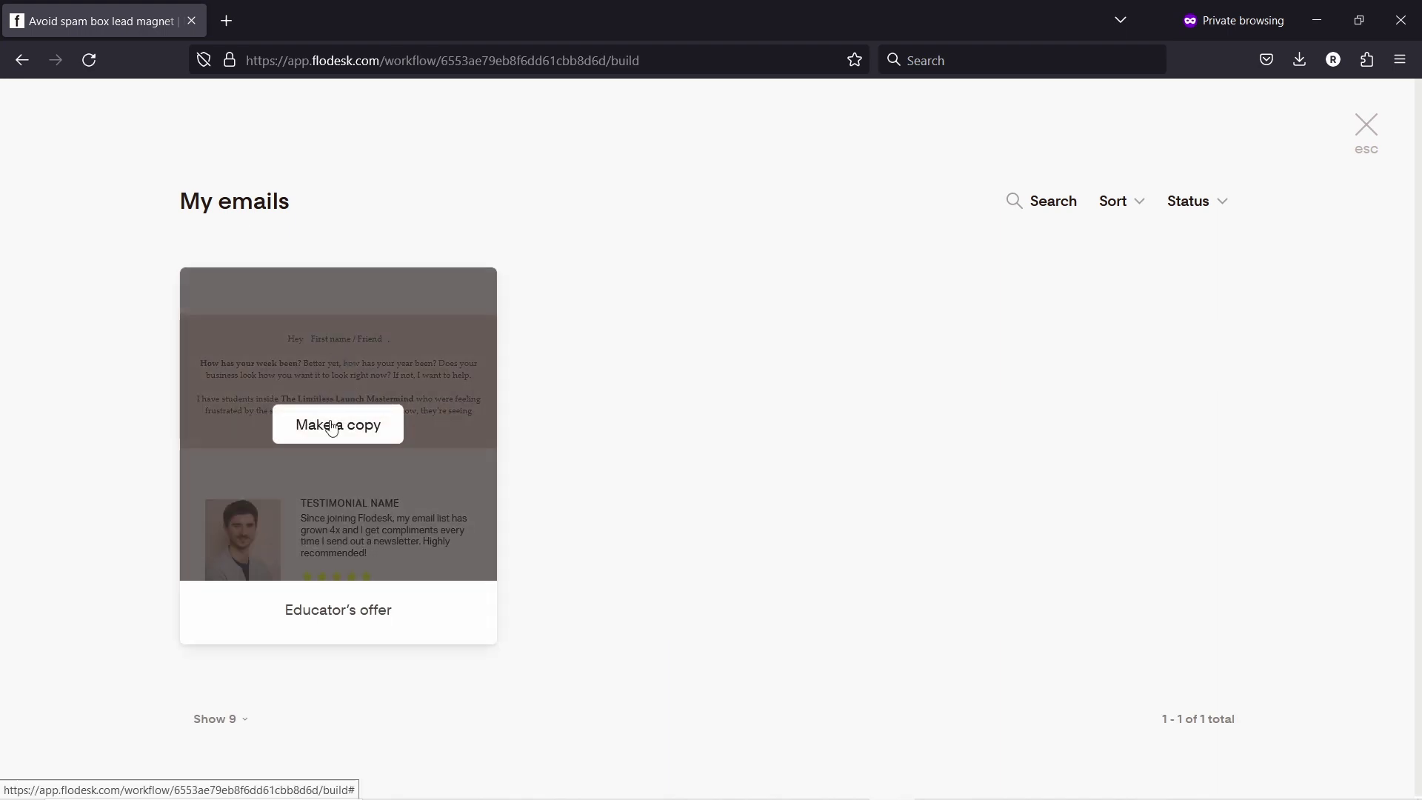
left_click(317, 367)
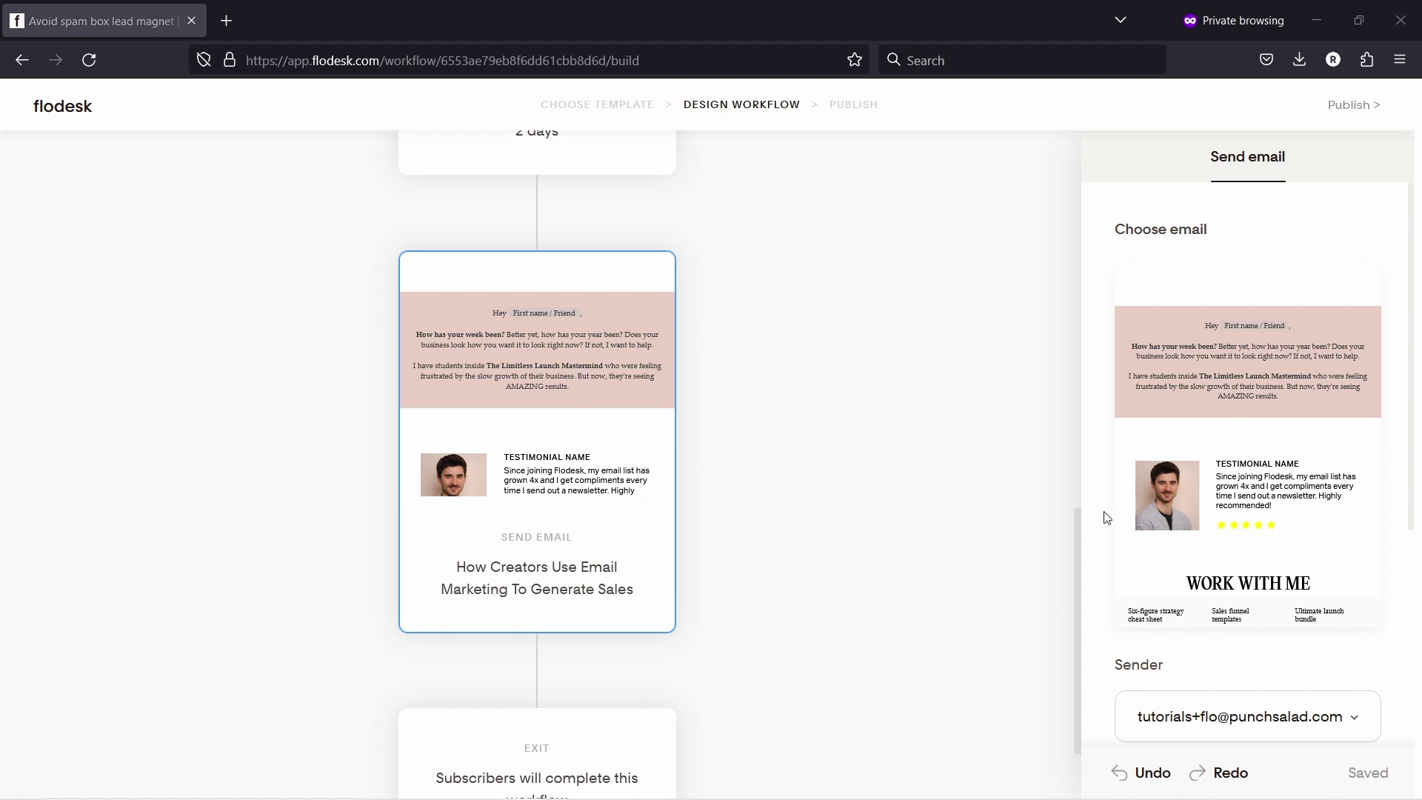
Step: Change the subject to 'Useful tips for email marketers #2' and clear the preview text
scroll(1207, 482, "down", 4)
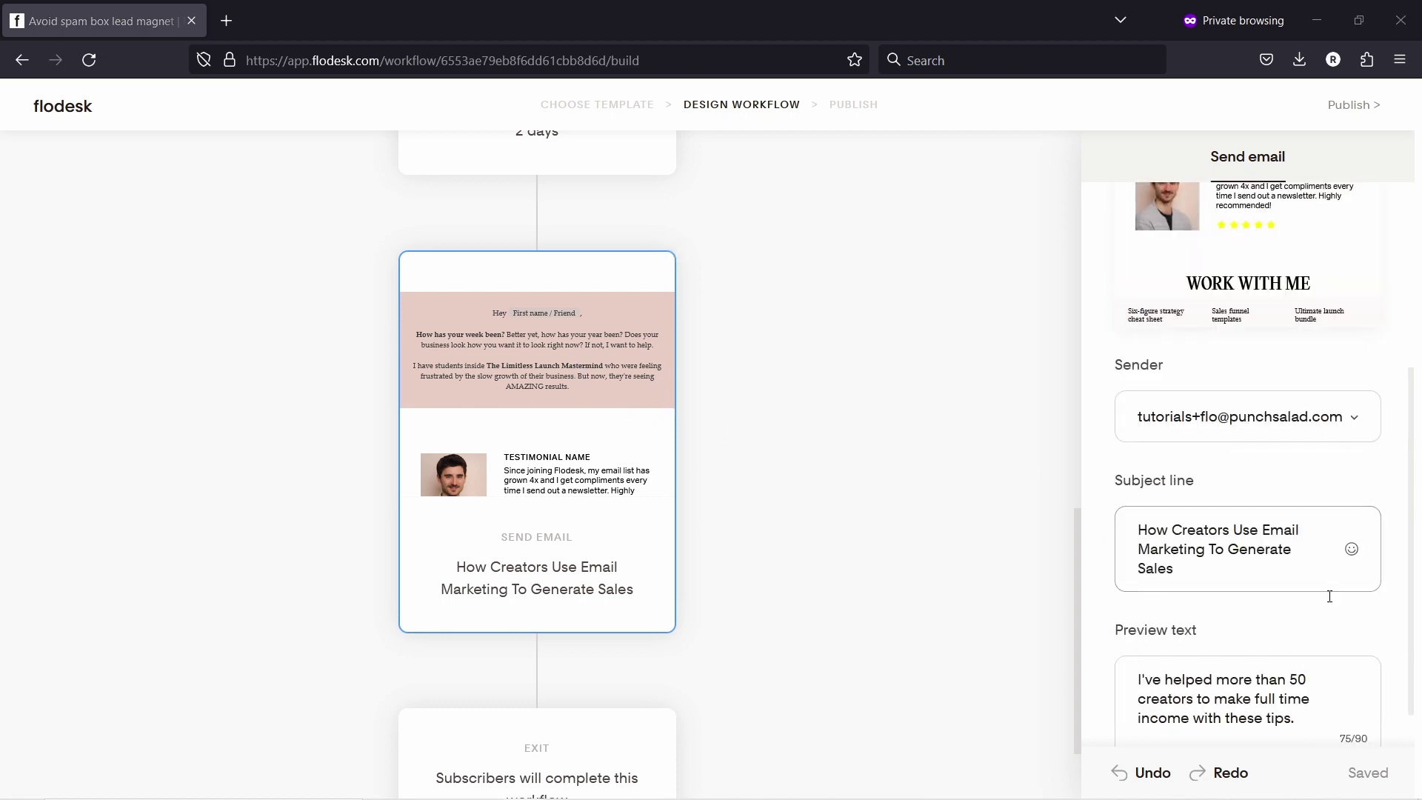
left_click(1303, 577)
key("ctrl+a")
type("Useful tips for email marketers #2")
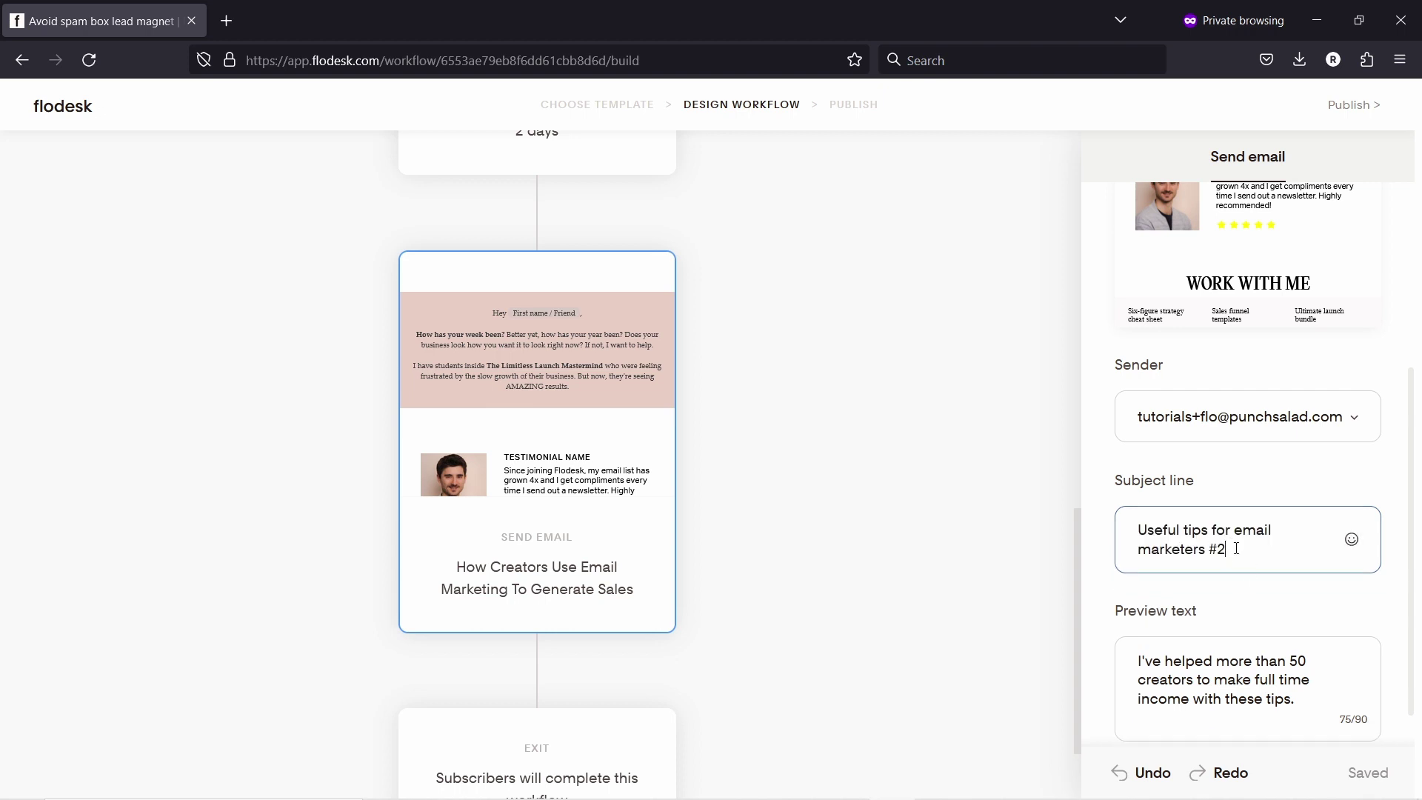
left_click(1277, 696)
key("ctrl+a")
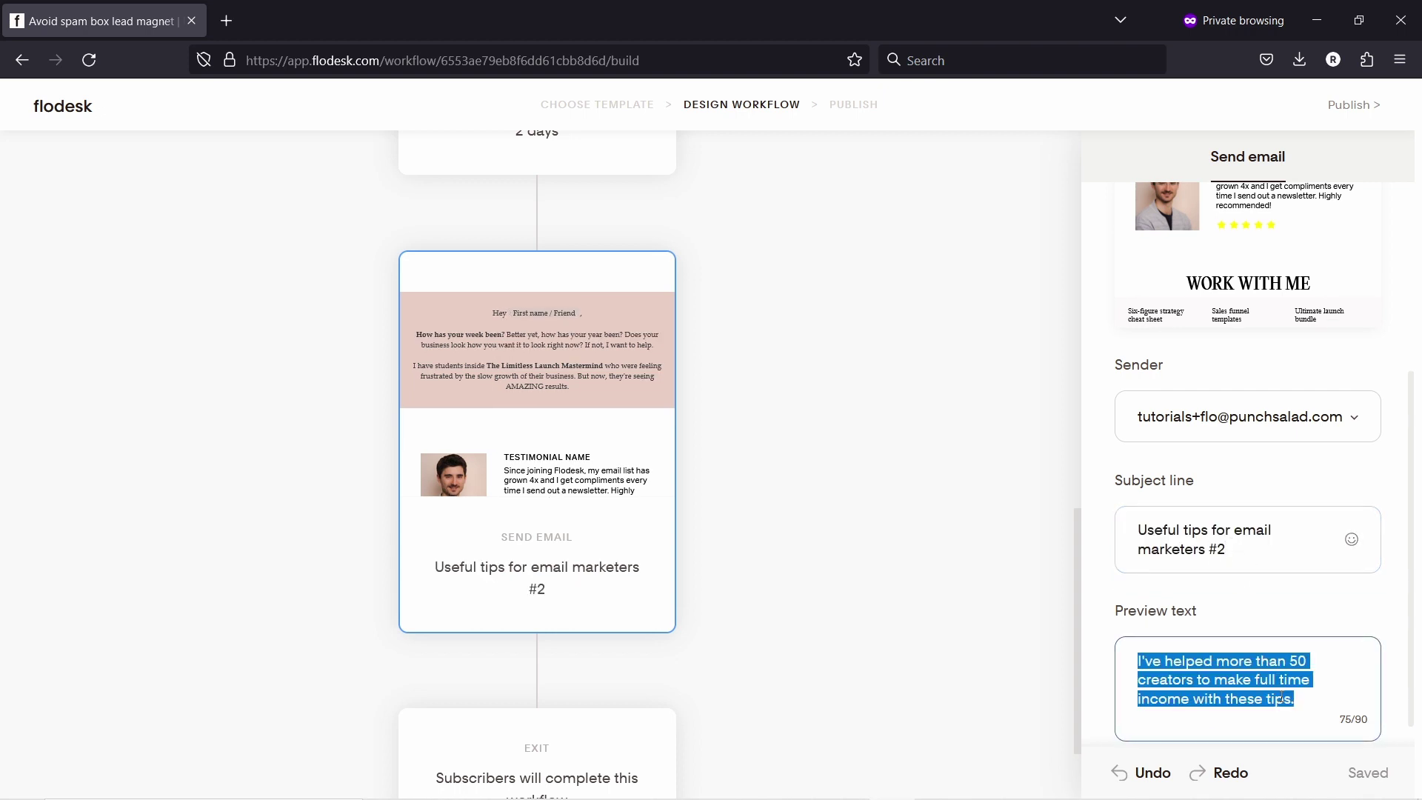
key("BackSpace")
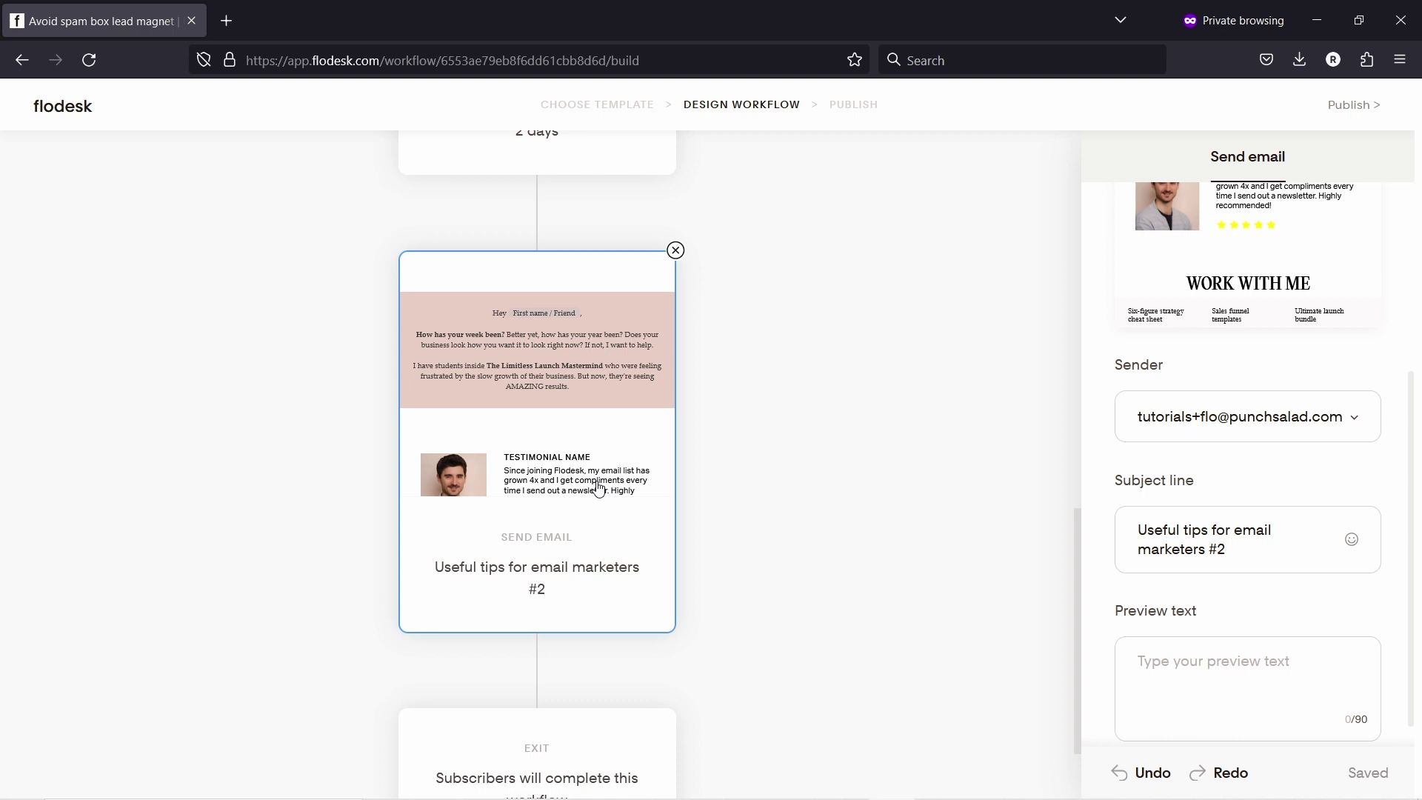
scroll(589, 437, "up", 3)
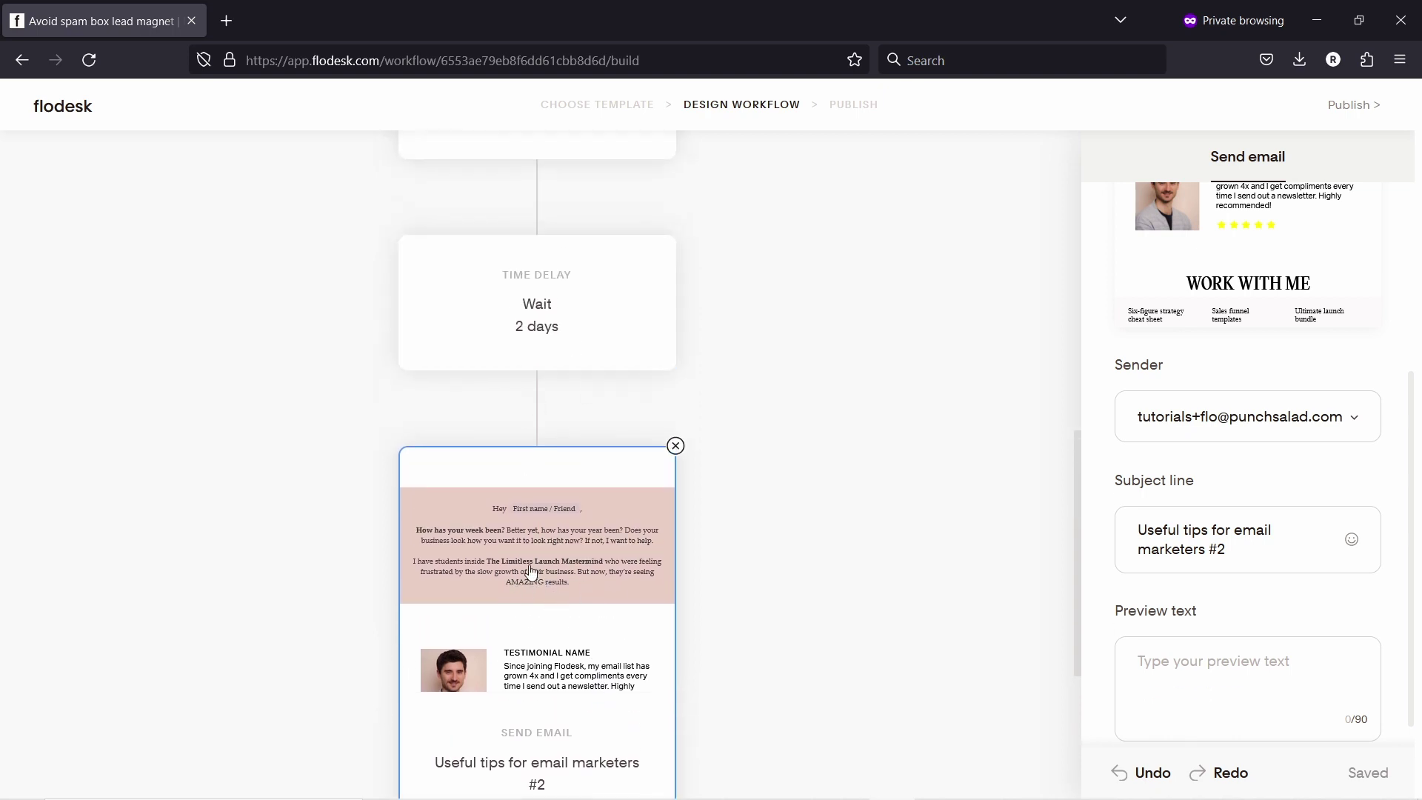
scroll(522, 576, "down", 5)
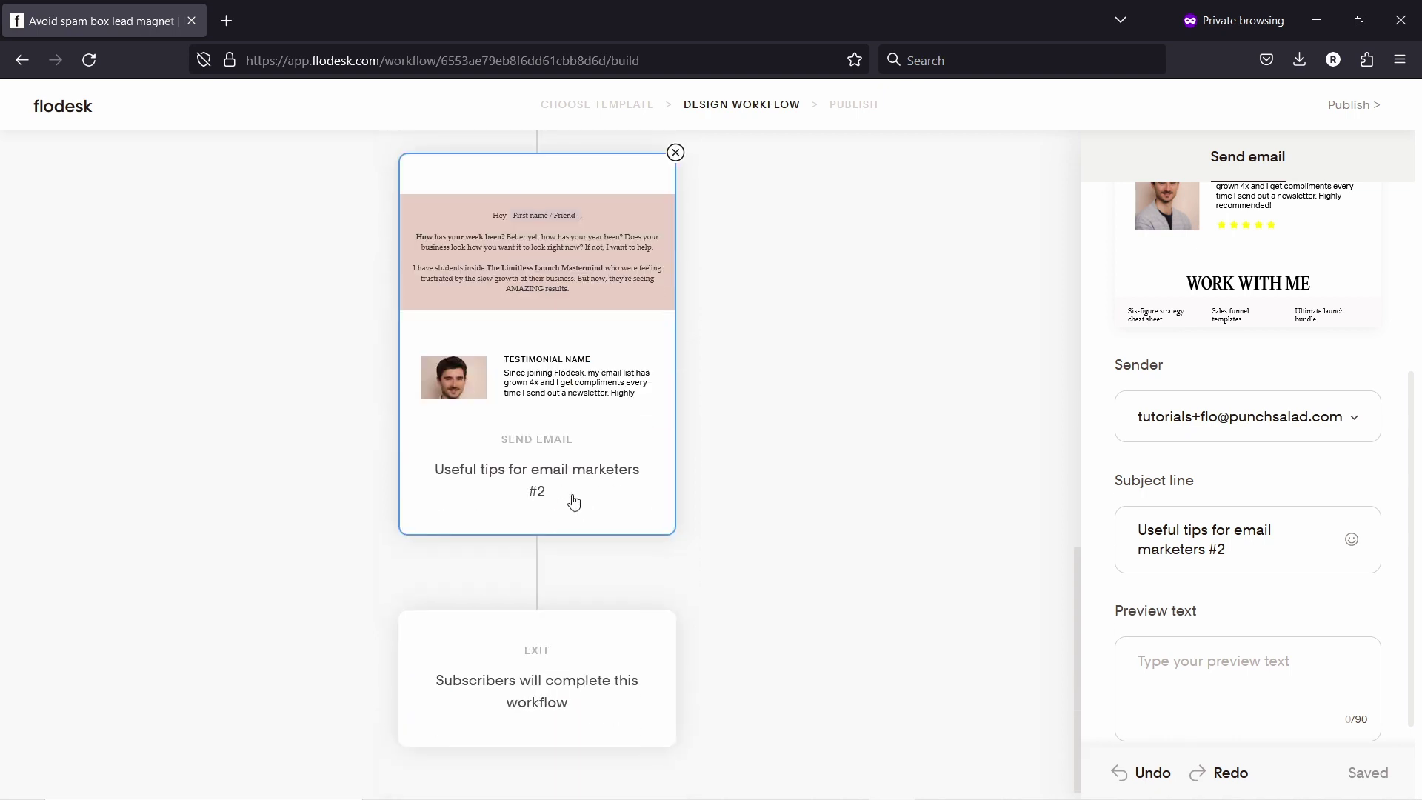
Step: Add a Condition step after the tips email, with following steps moved to the YES branch
left_click(538, 558)
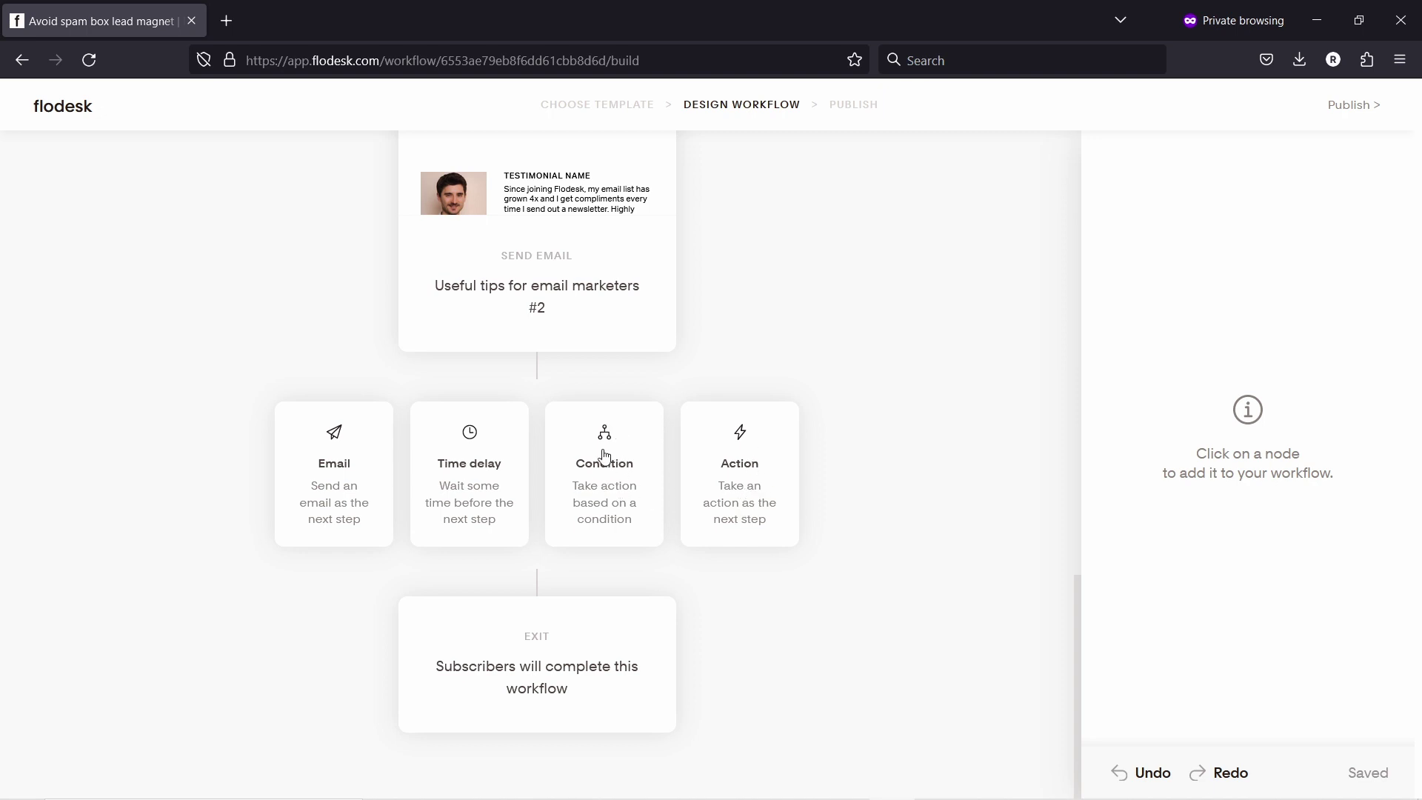
left_click(604, 457)
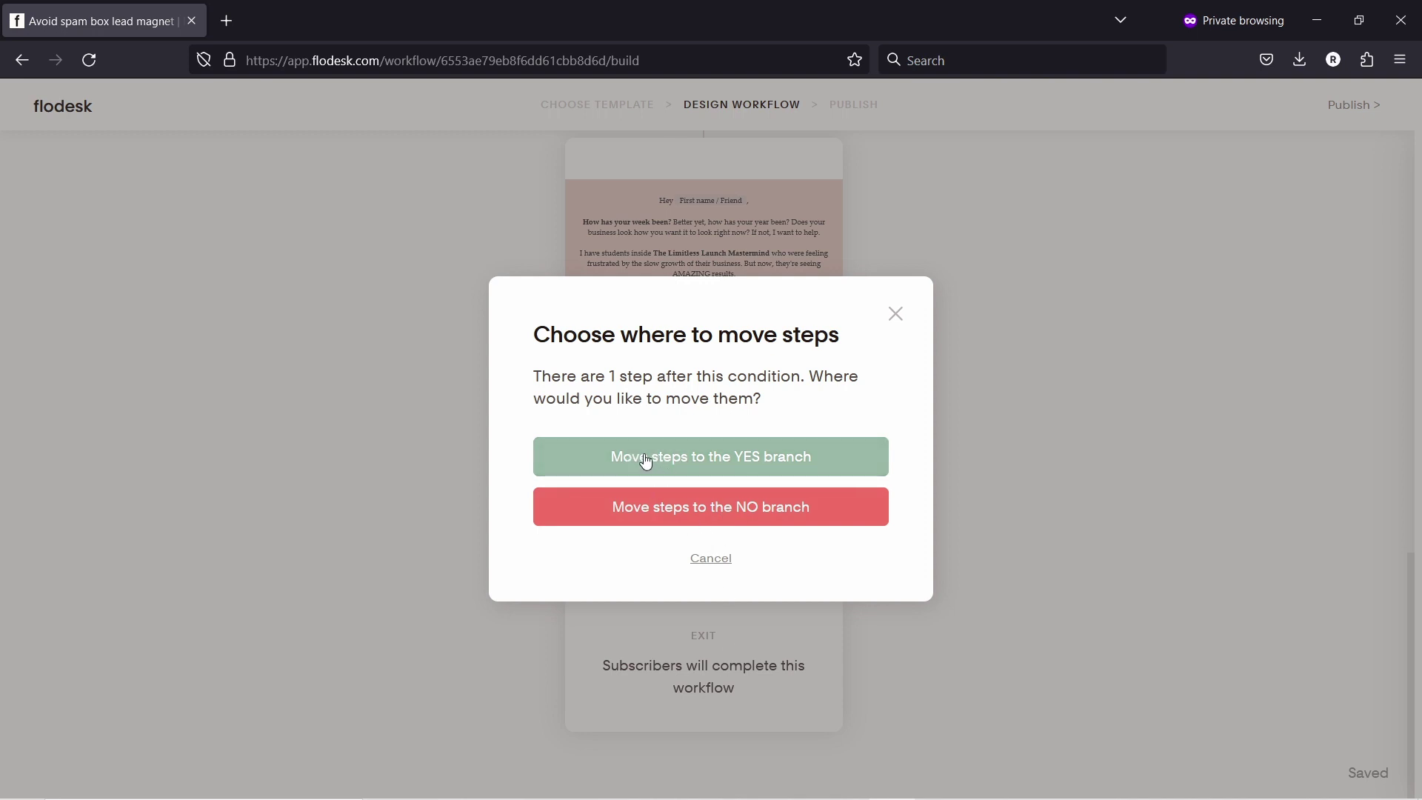
left_click(646, 458)
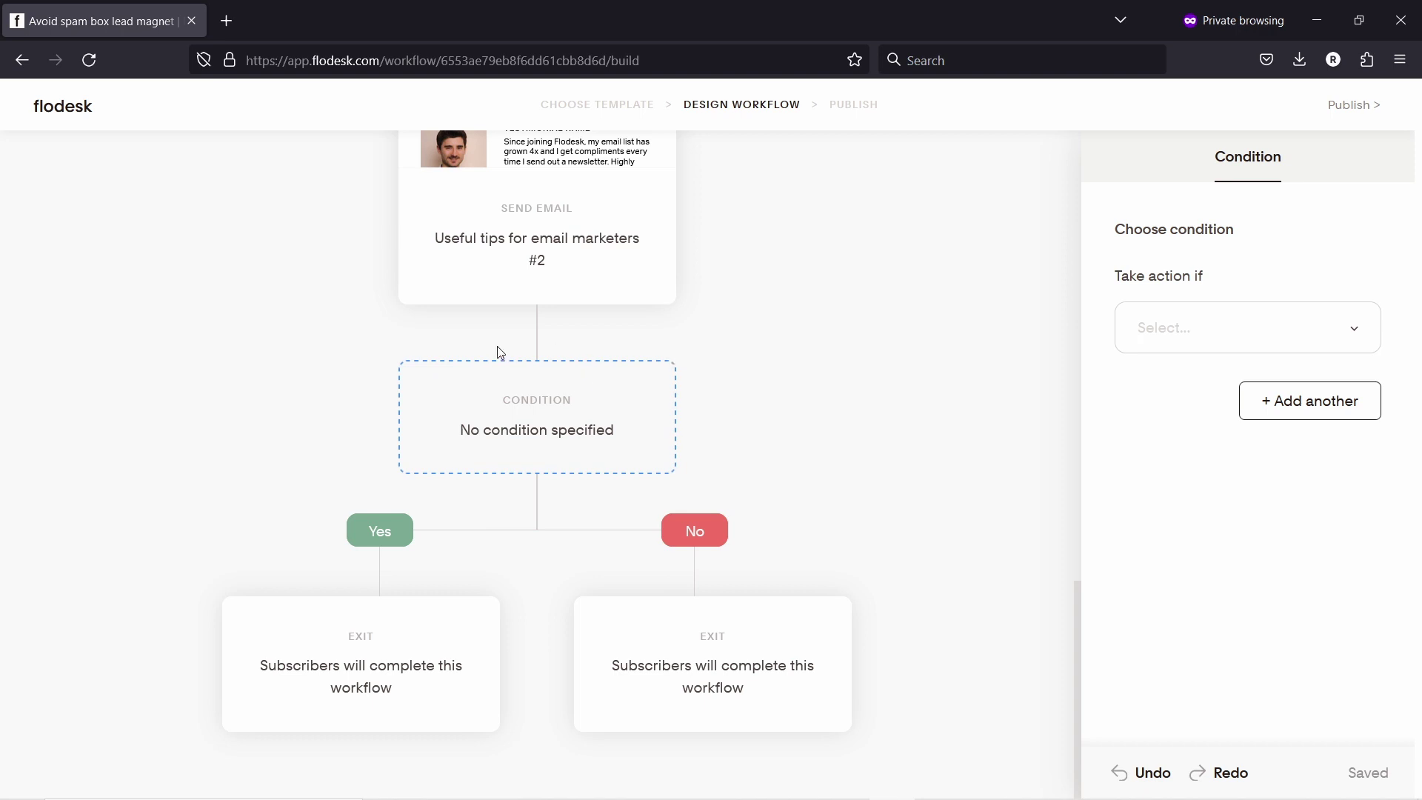
left_click(1190, 320)
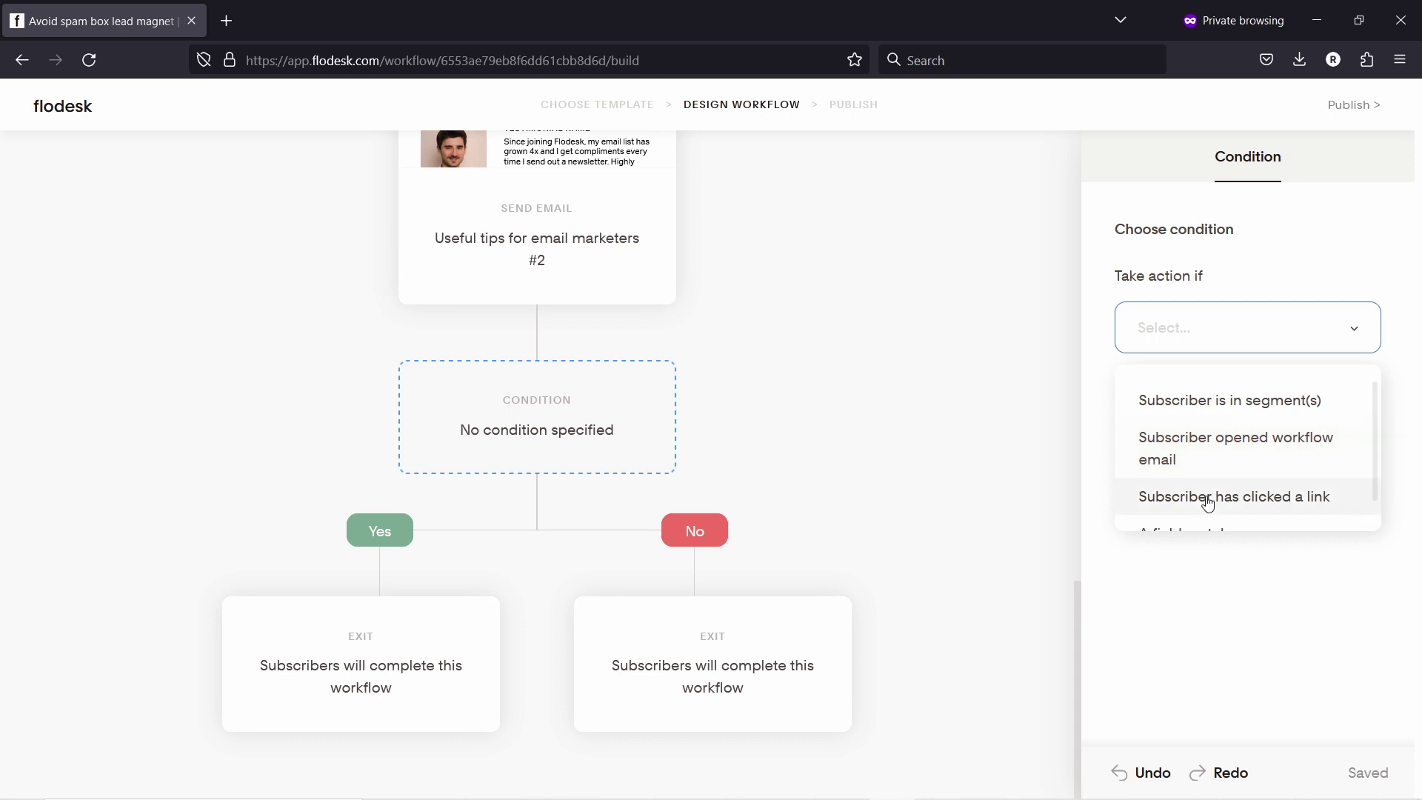
scroll(1248, 467, "down", 1)
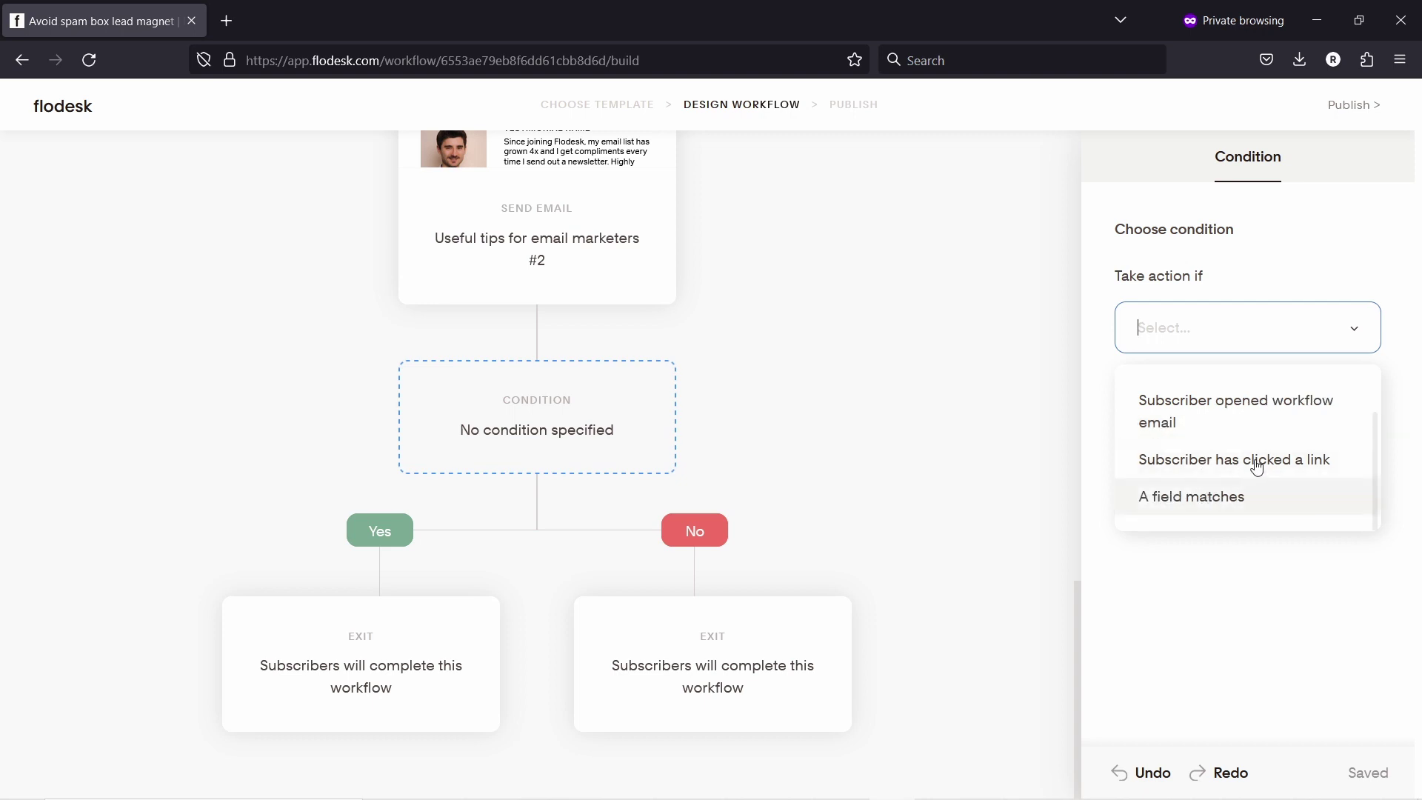
Step: Set the condition to 'clicked a link', targeting the checklist email's uploaded PDF link, dismissing warnings
left_click(1180, 474)
left_click(816, 536)
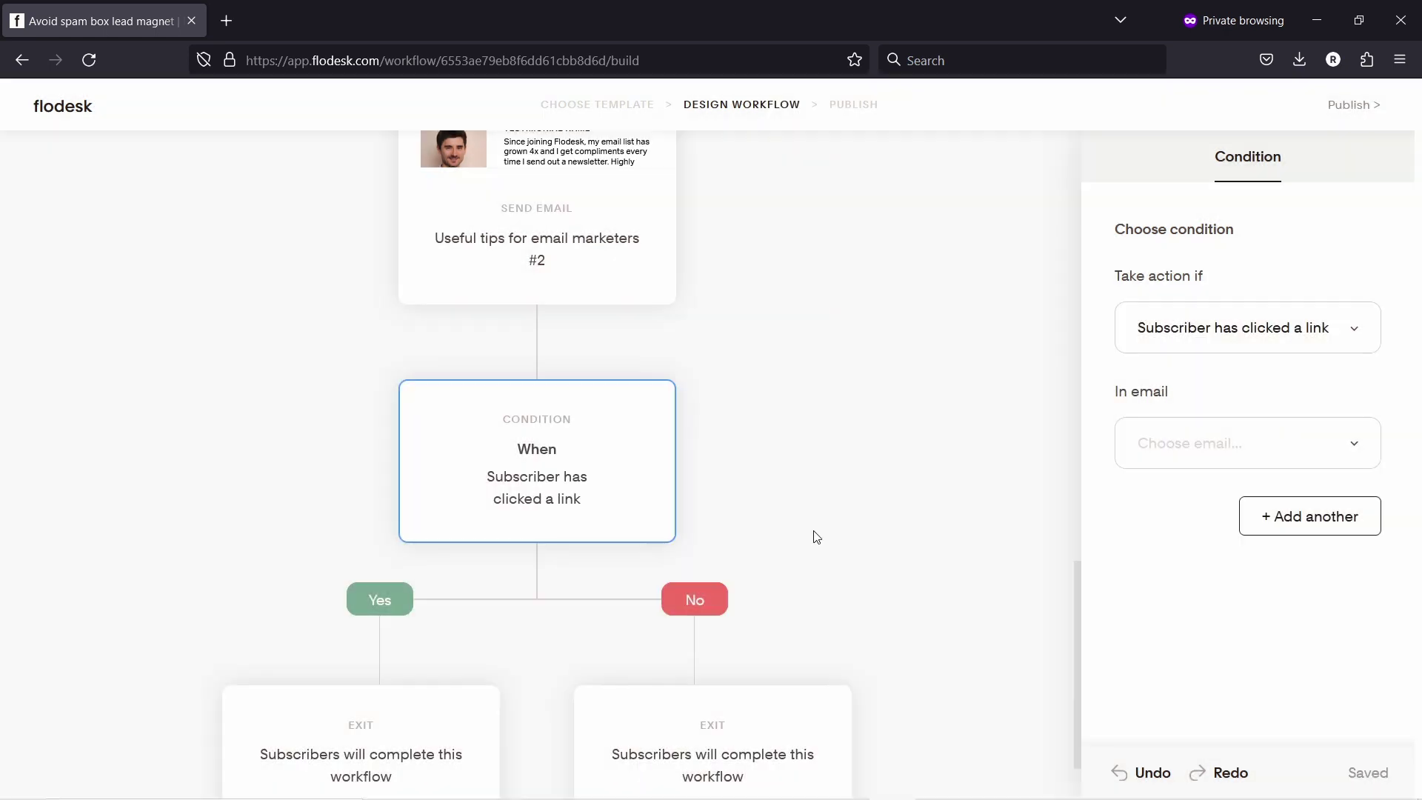
left_click(1181, 450)
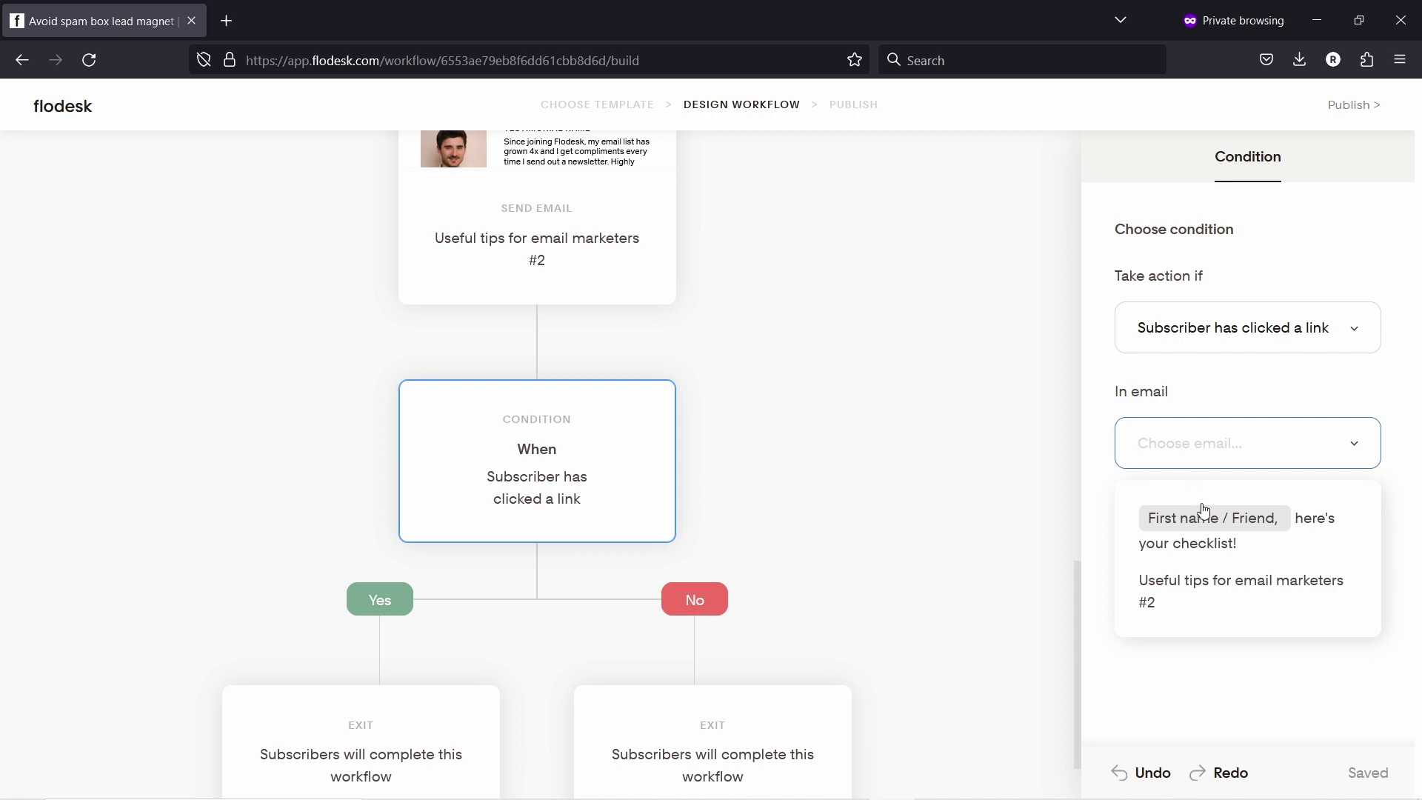
left_click(1329, 527)
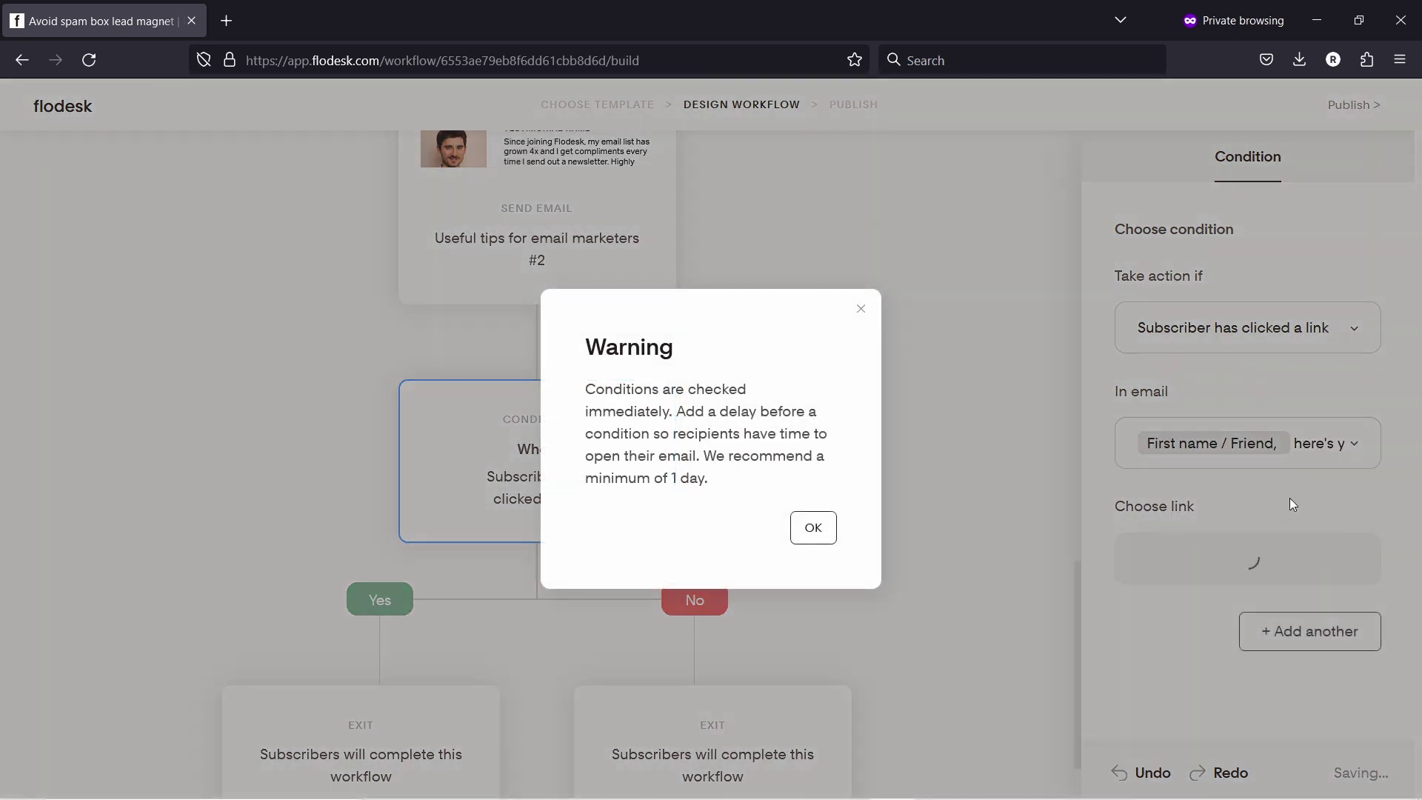
left_click(816, 530)
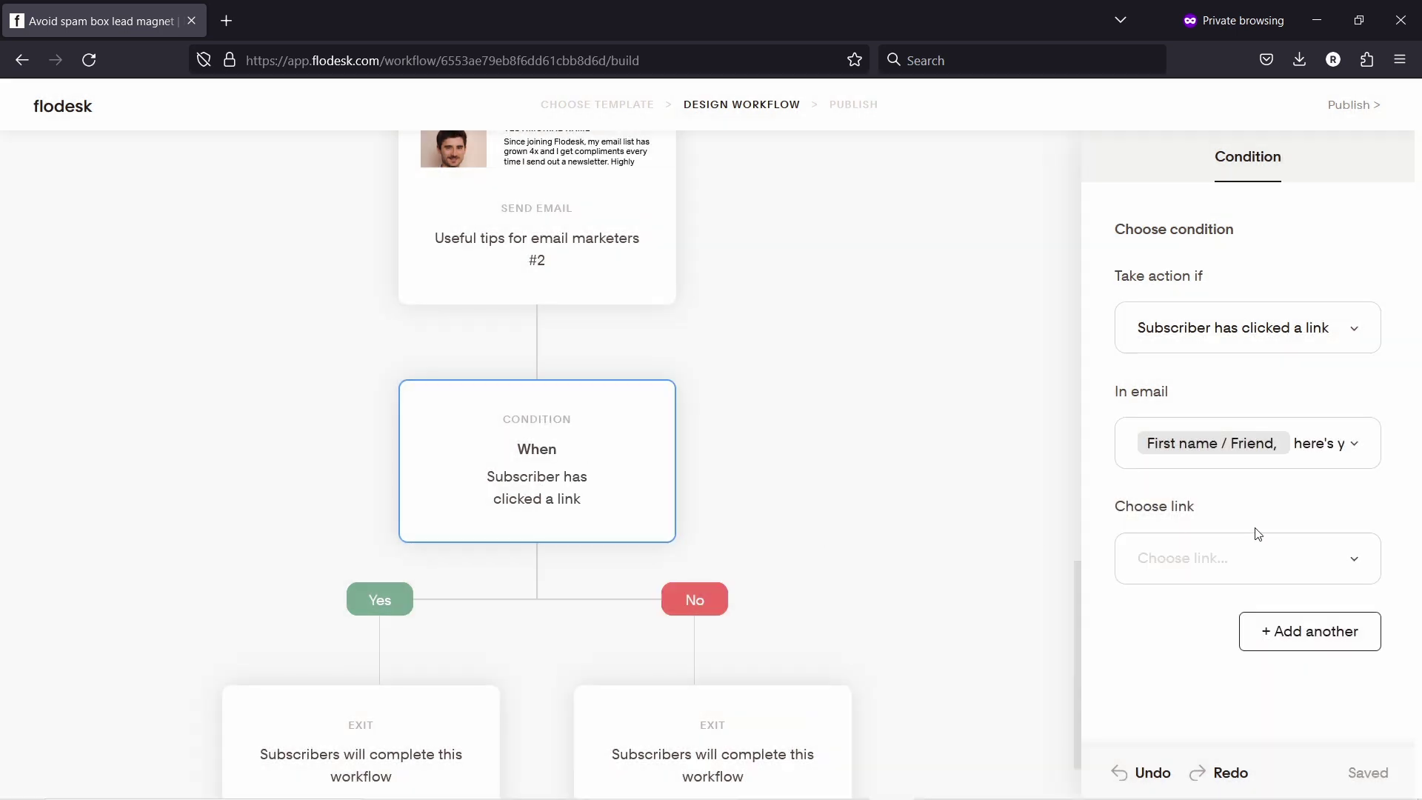
left_click(1208, 547)
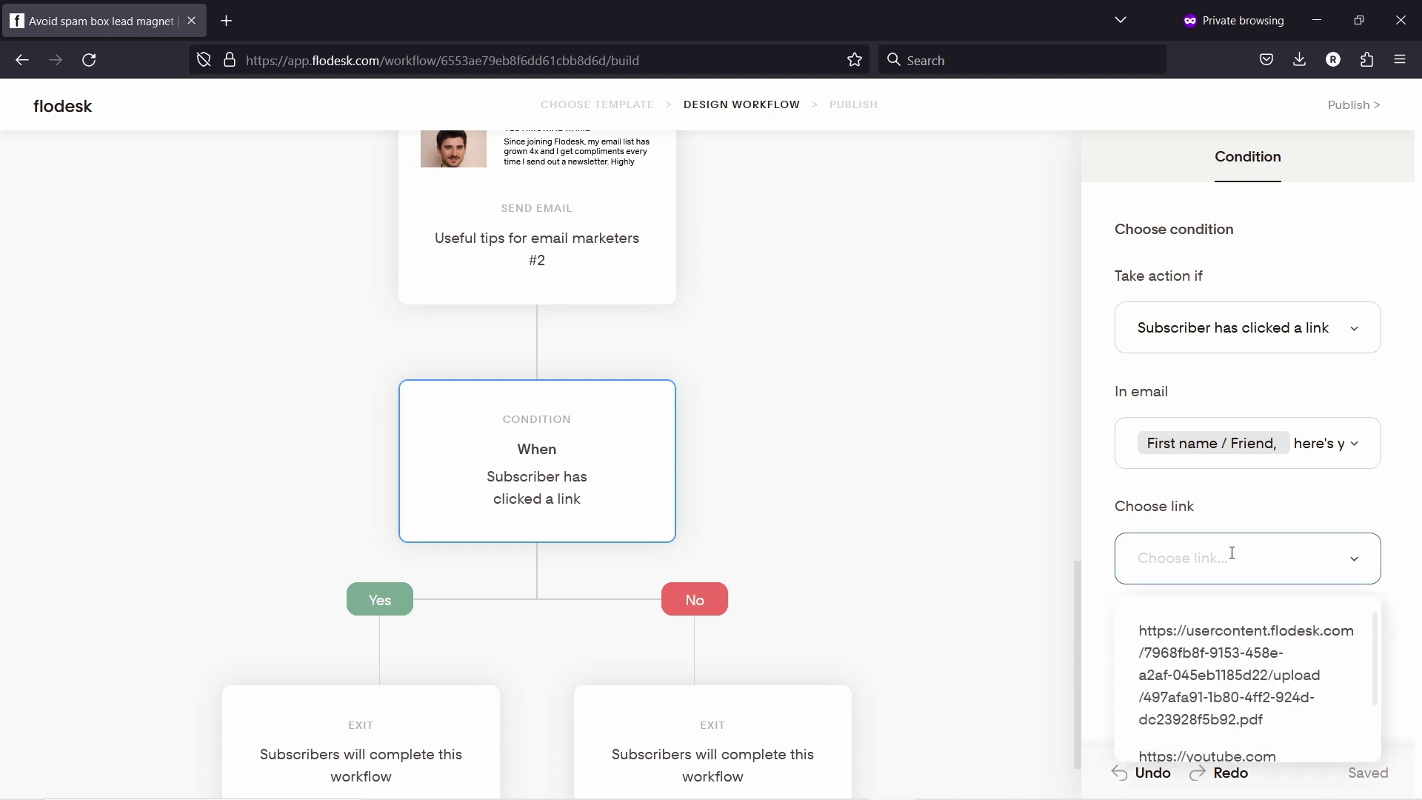
scroll(1246, 666, "down", 2)
scroll(1244, 659, "up", 2)
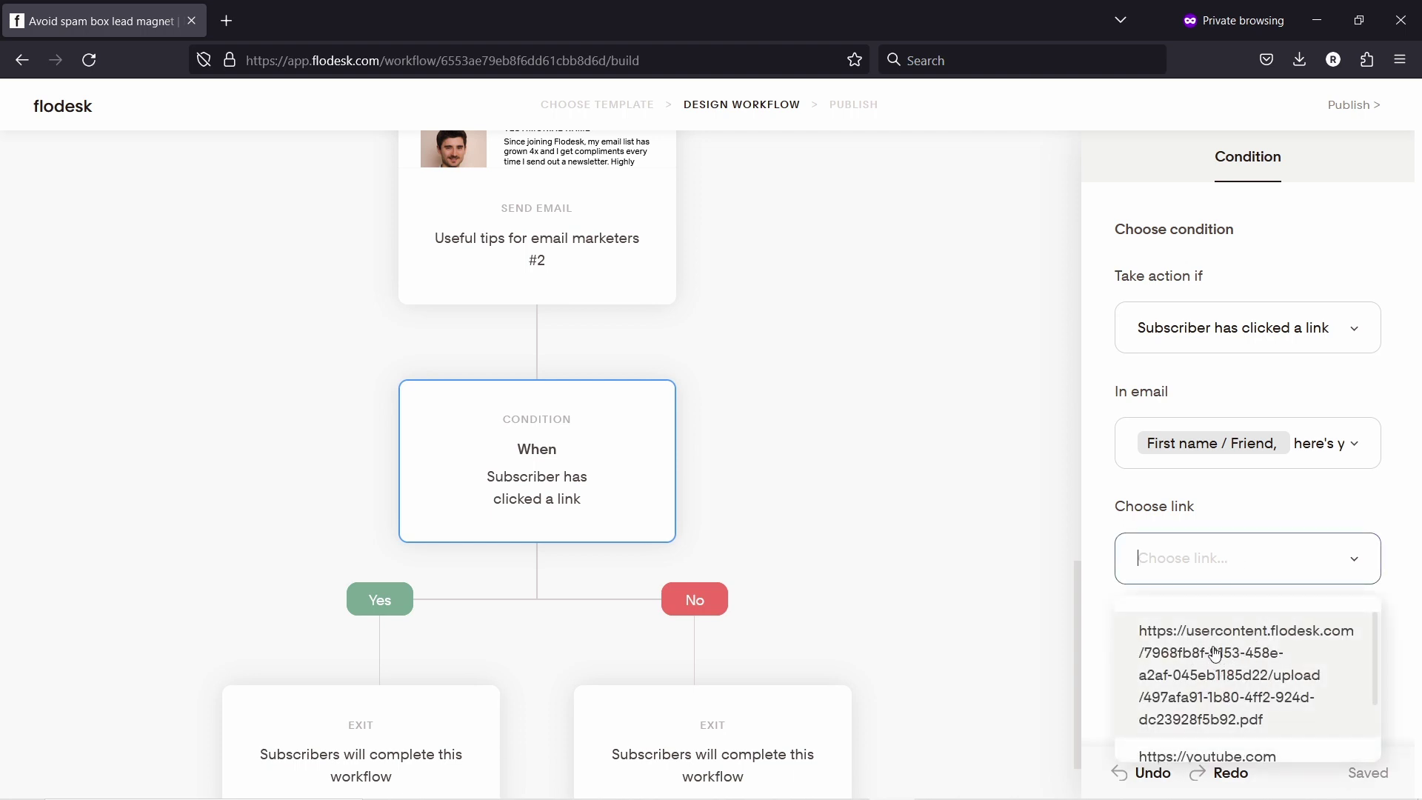
left_click(1213, 651)
left_click(814, 528)
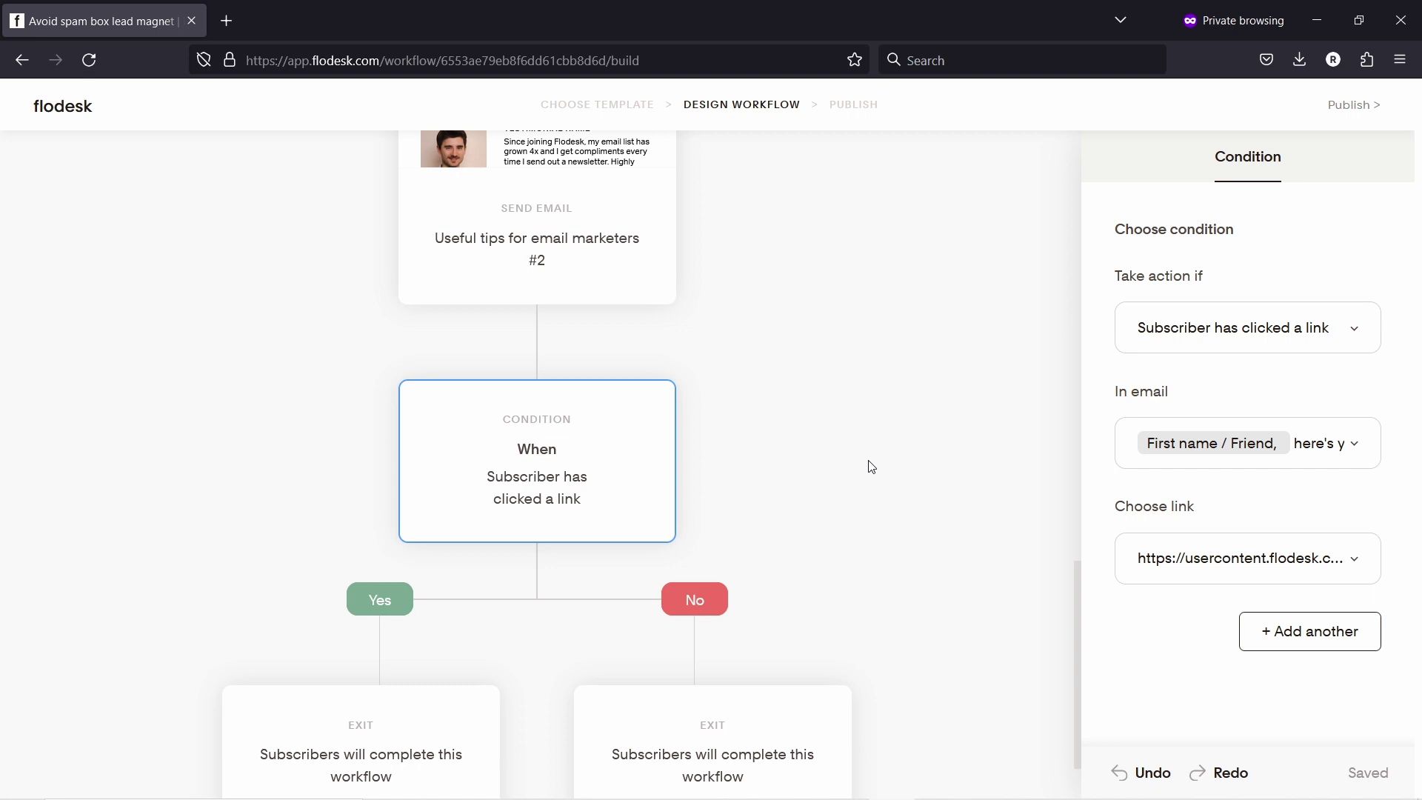
scroll(235, 450, "down", 1)
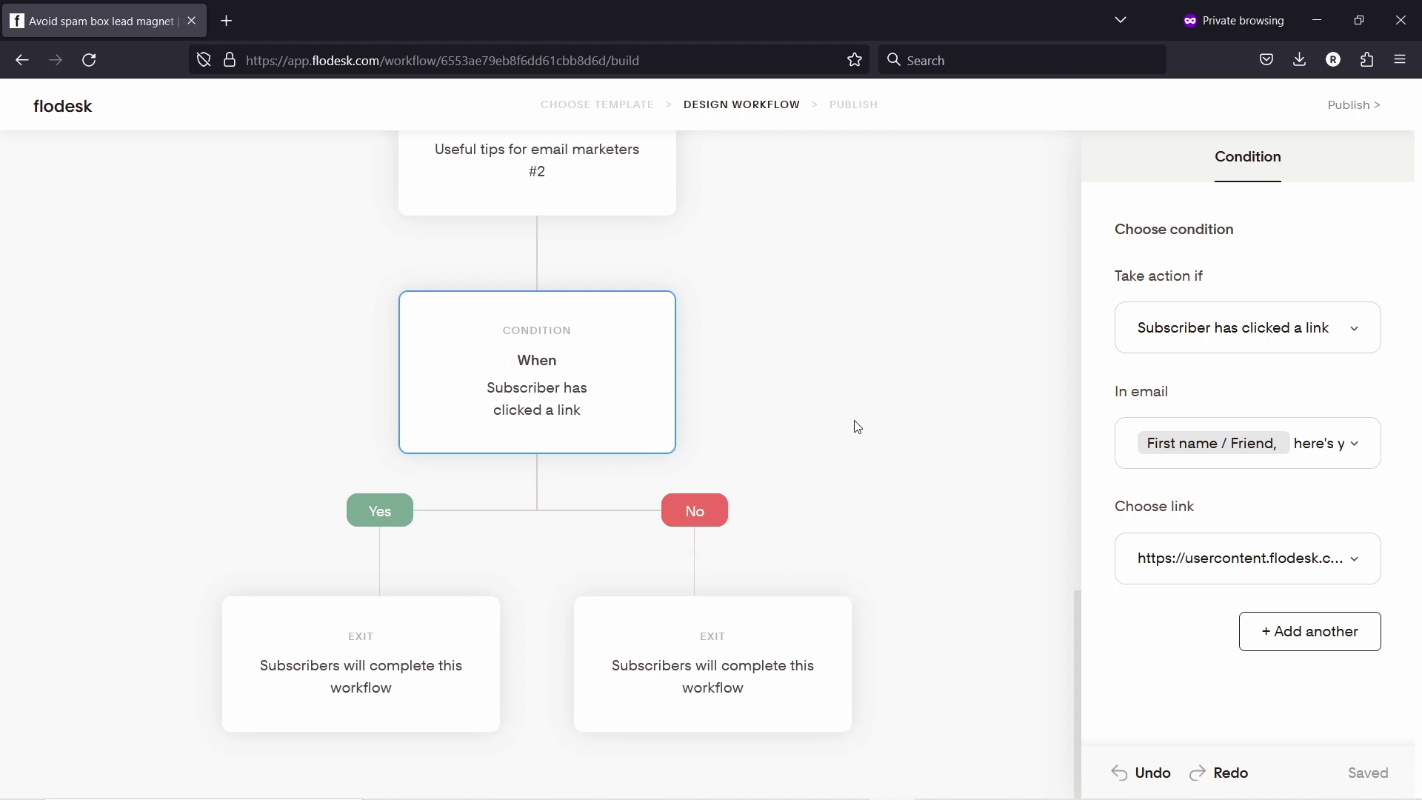
Step: Insert a 1-day Time delay between the tips email and the Condition step
scroll(905, 415, "up", 2)
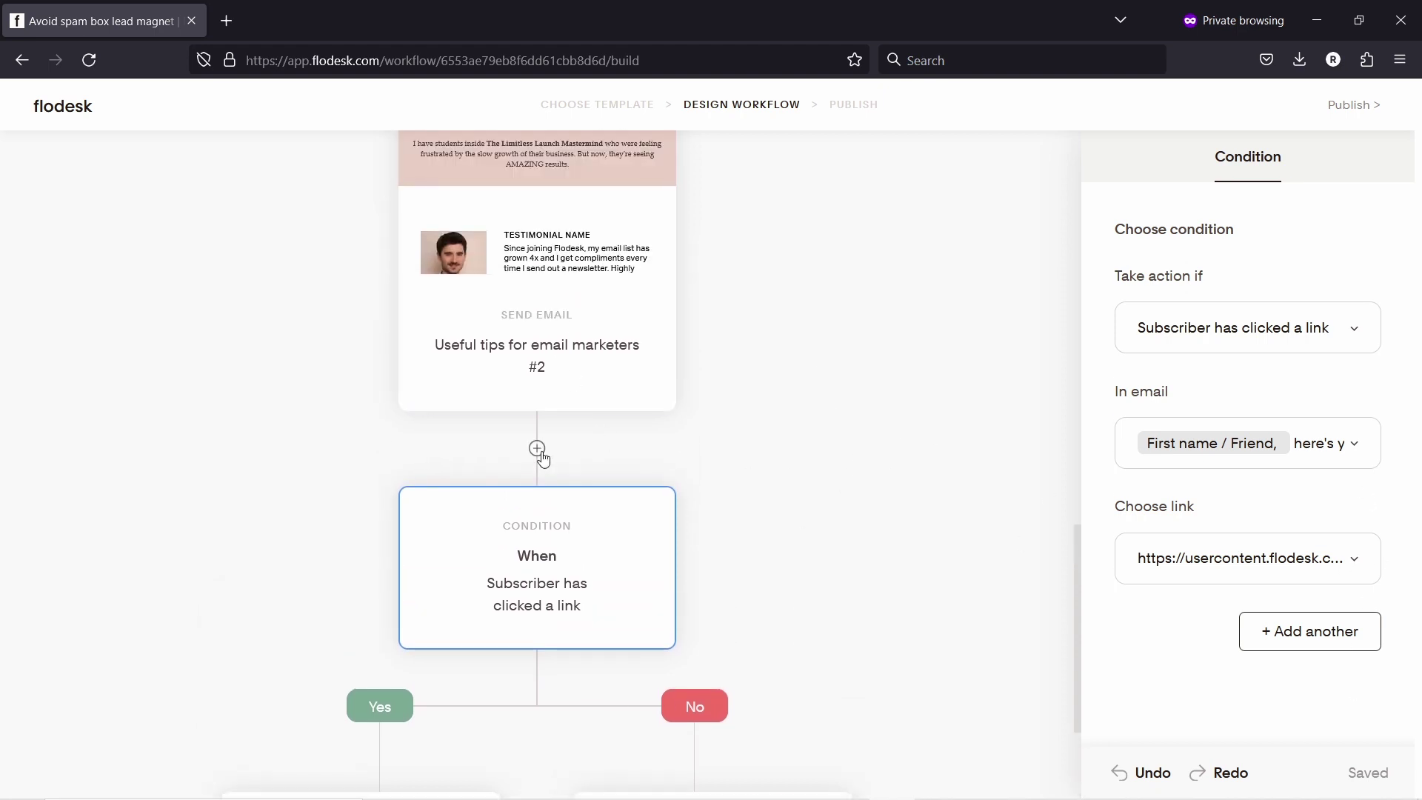
left_click(536, 448)
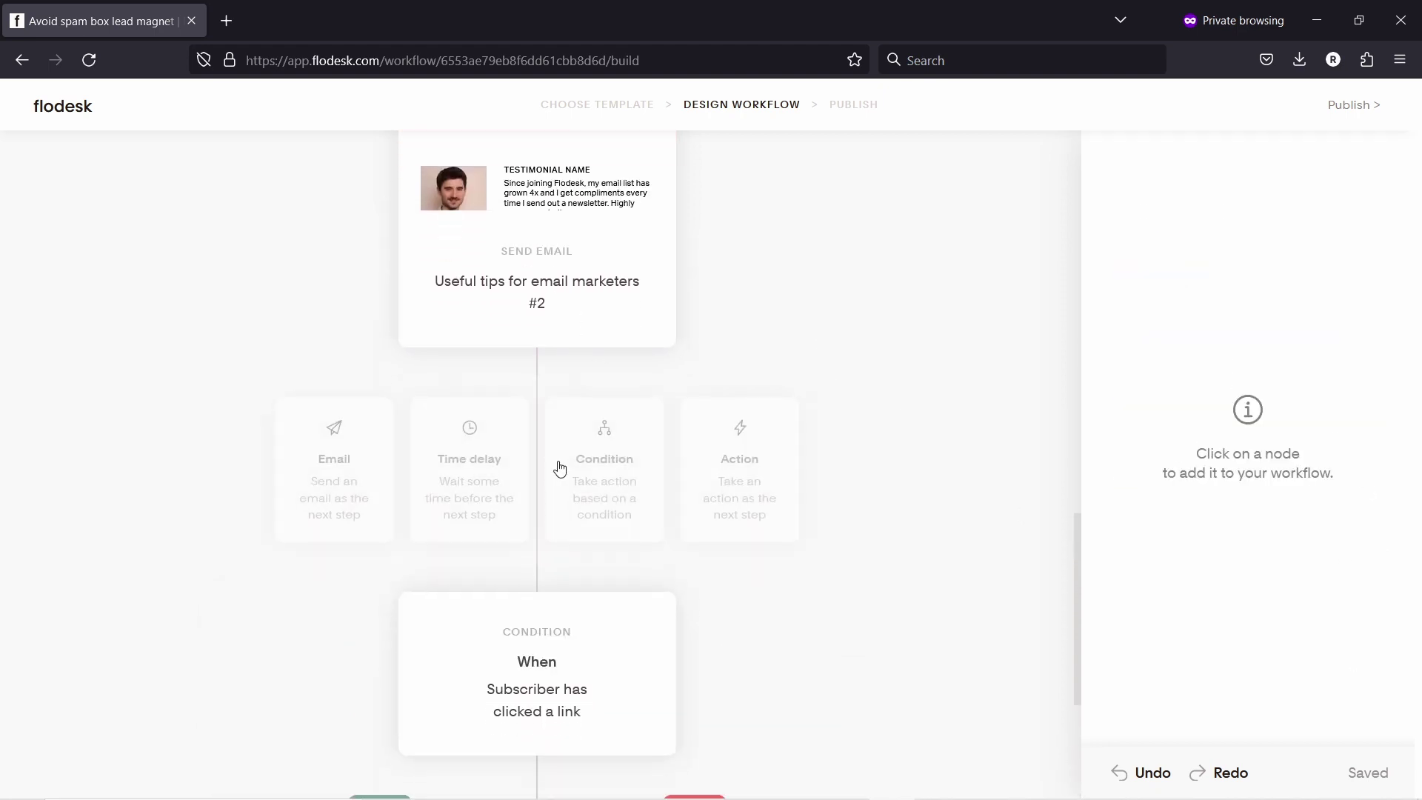
left_click(471, 460)
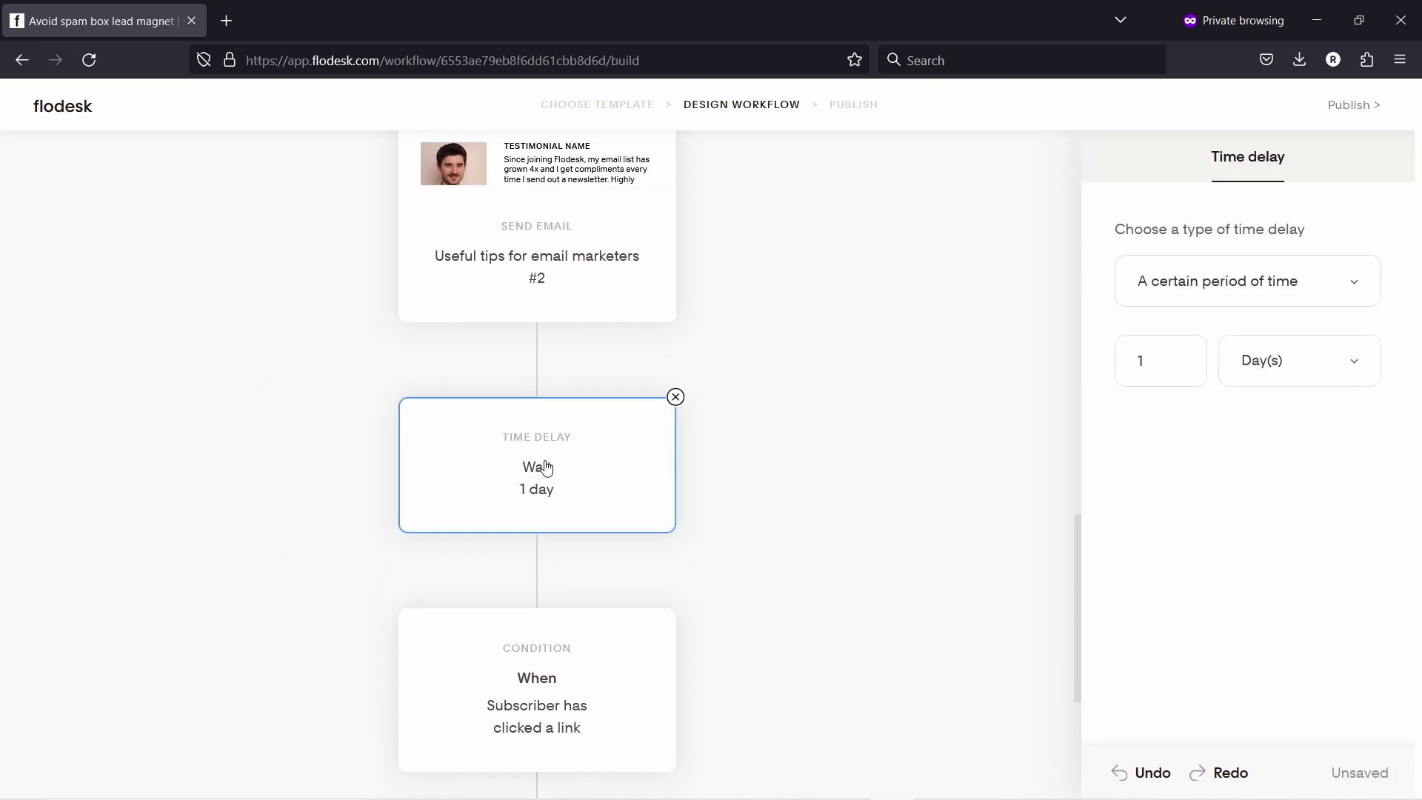
scroll(874, 397, "down", 3)
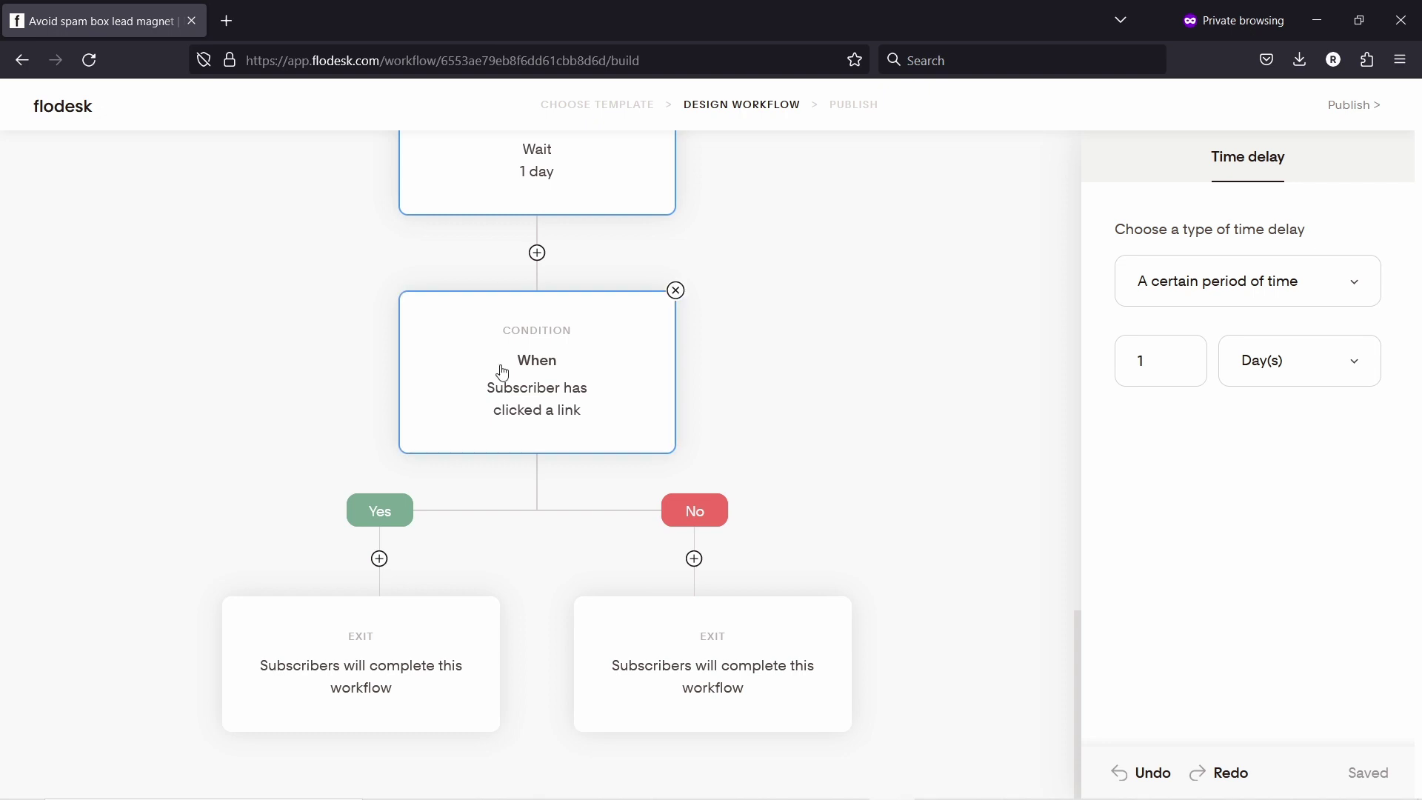
scroll(548, 194, "up", 2)
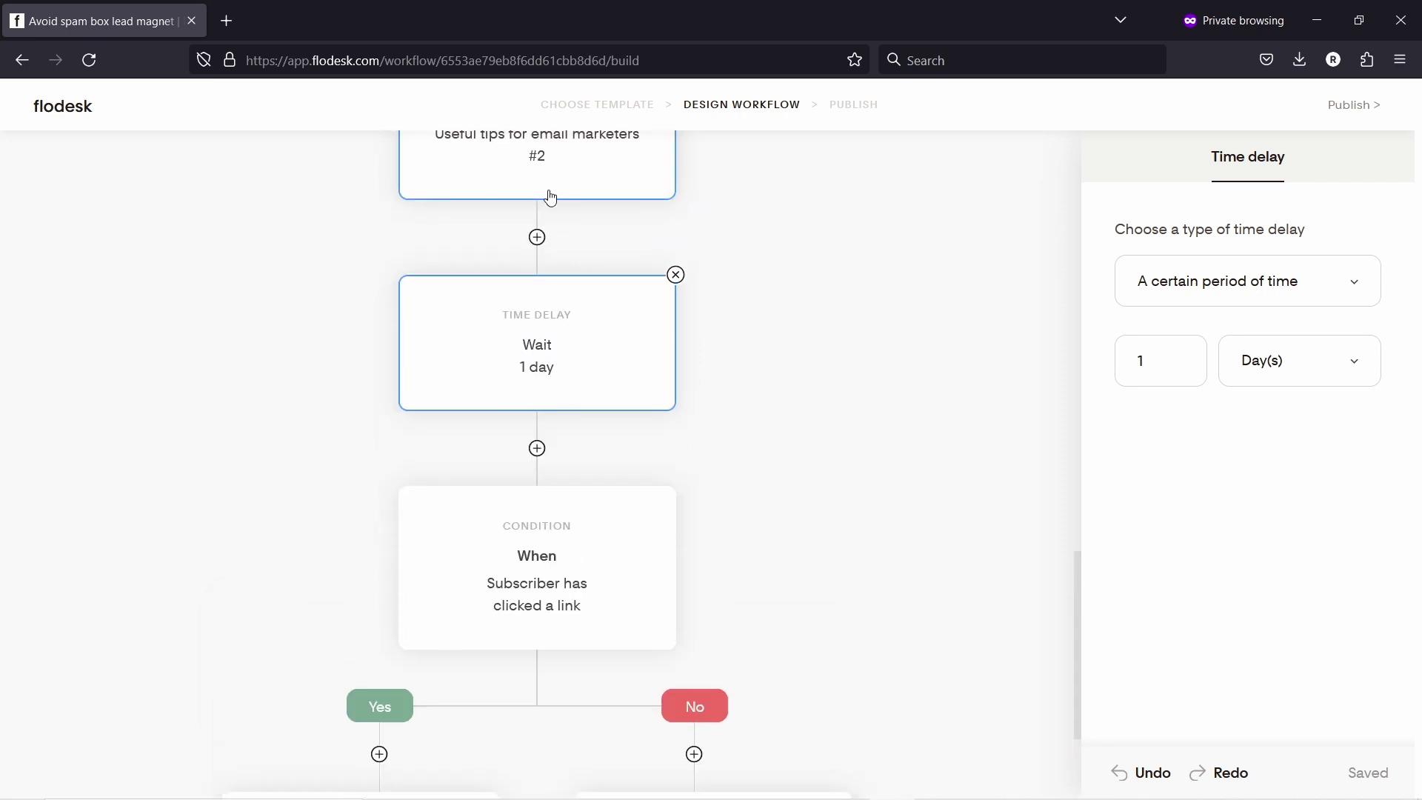
scroll(539, 365, "down", 2)
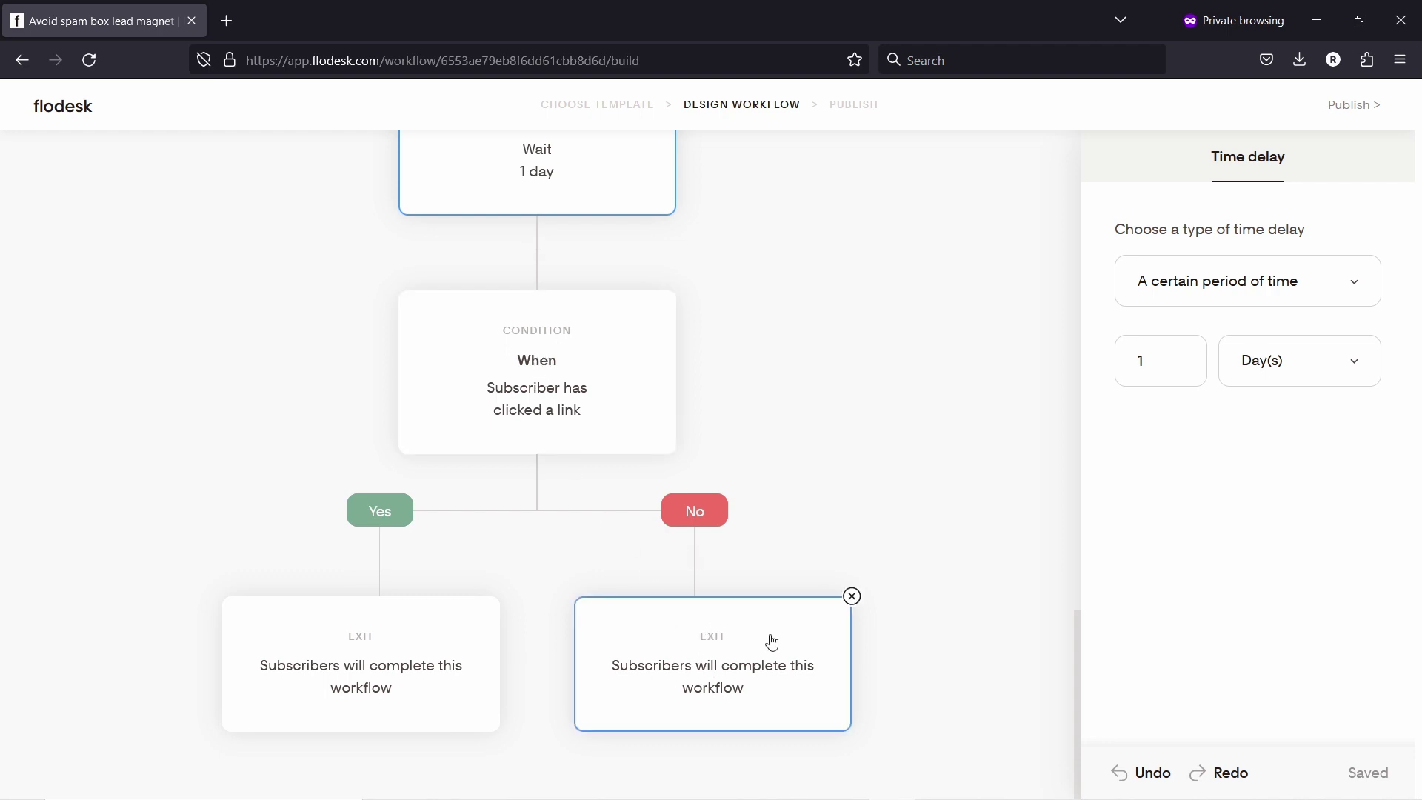
Step: Add a Send email step on the No branch, copied from the Educator's offer email
left_click(700, 680)
left_click(693, 560)
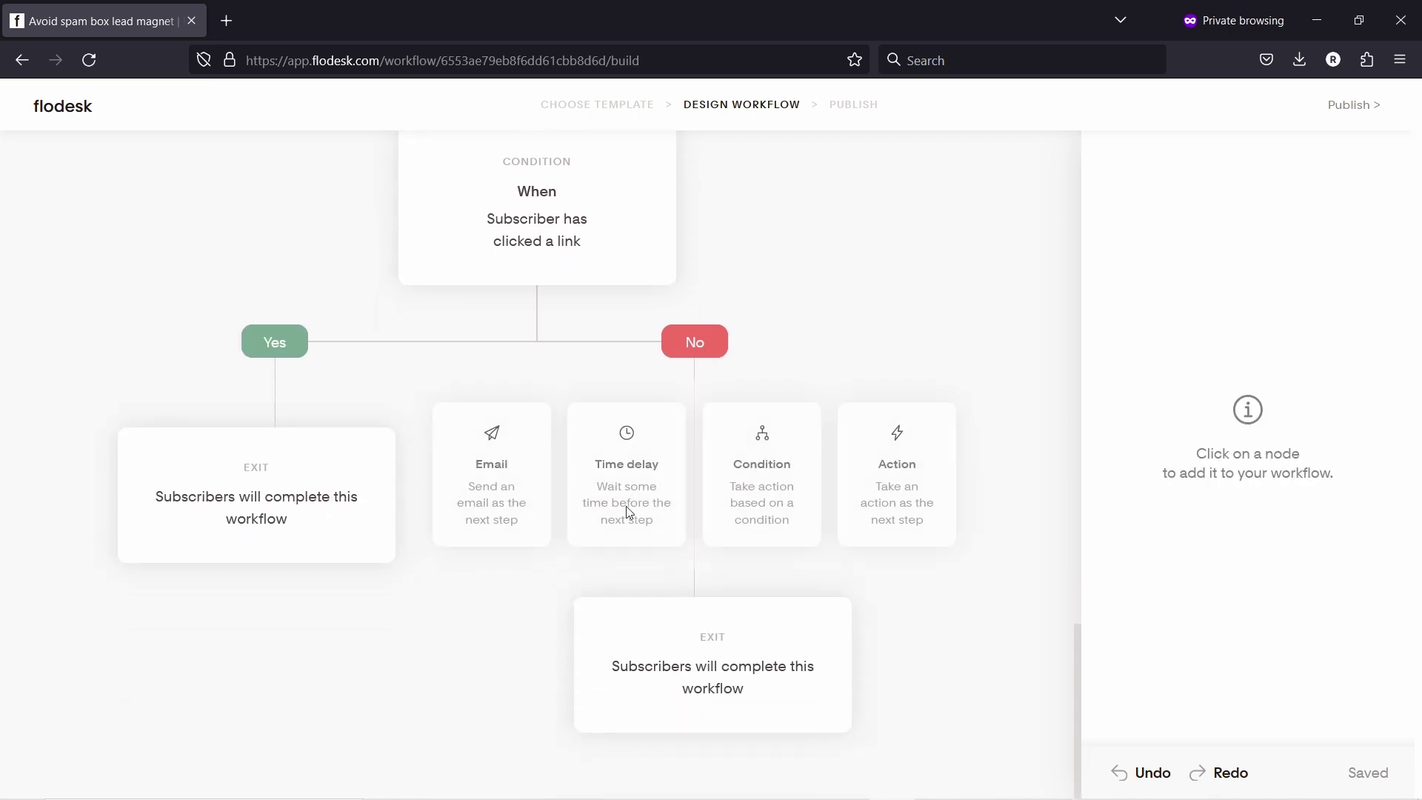
left_click(488, 480)
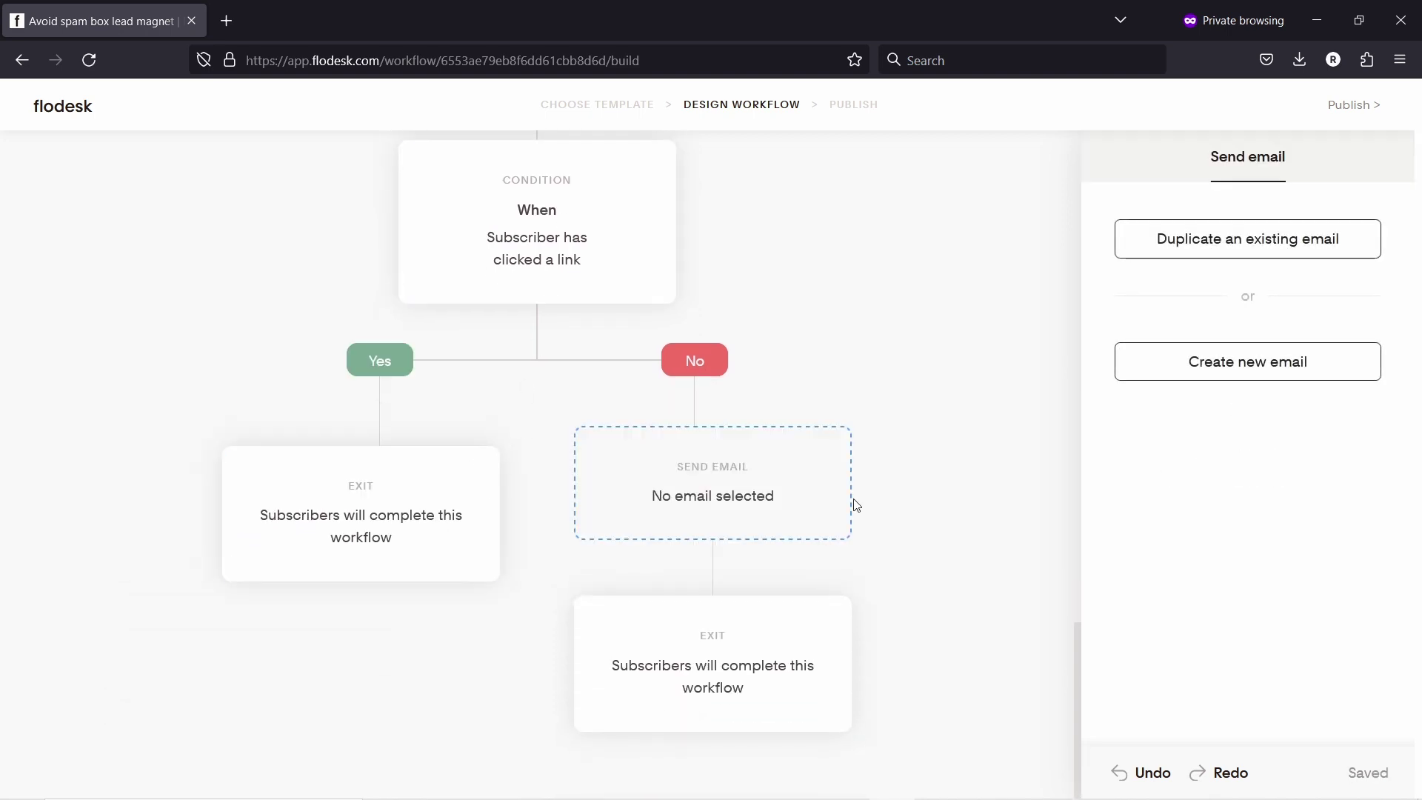
left_click(1256, 243)
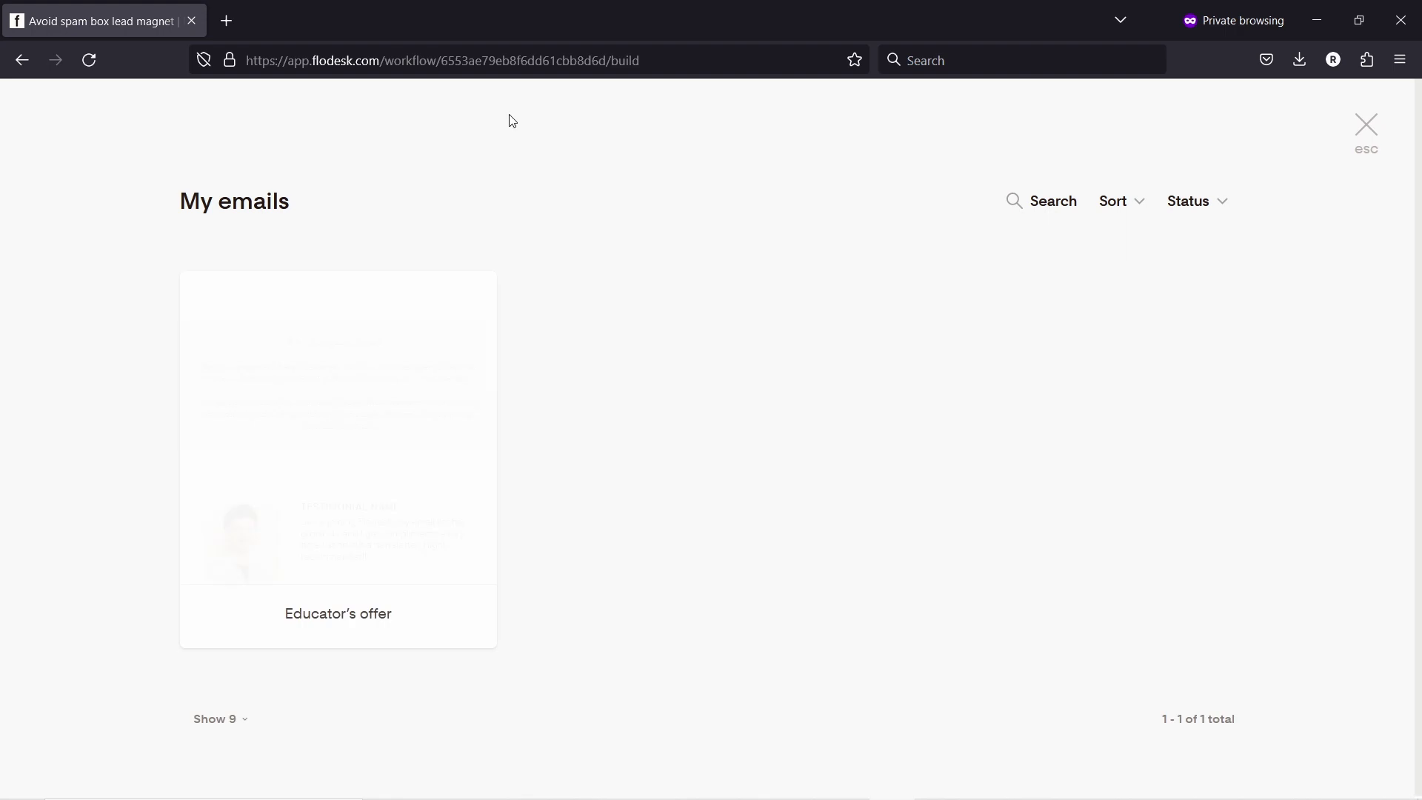
left_click(348, 423)
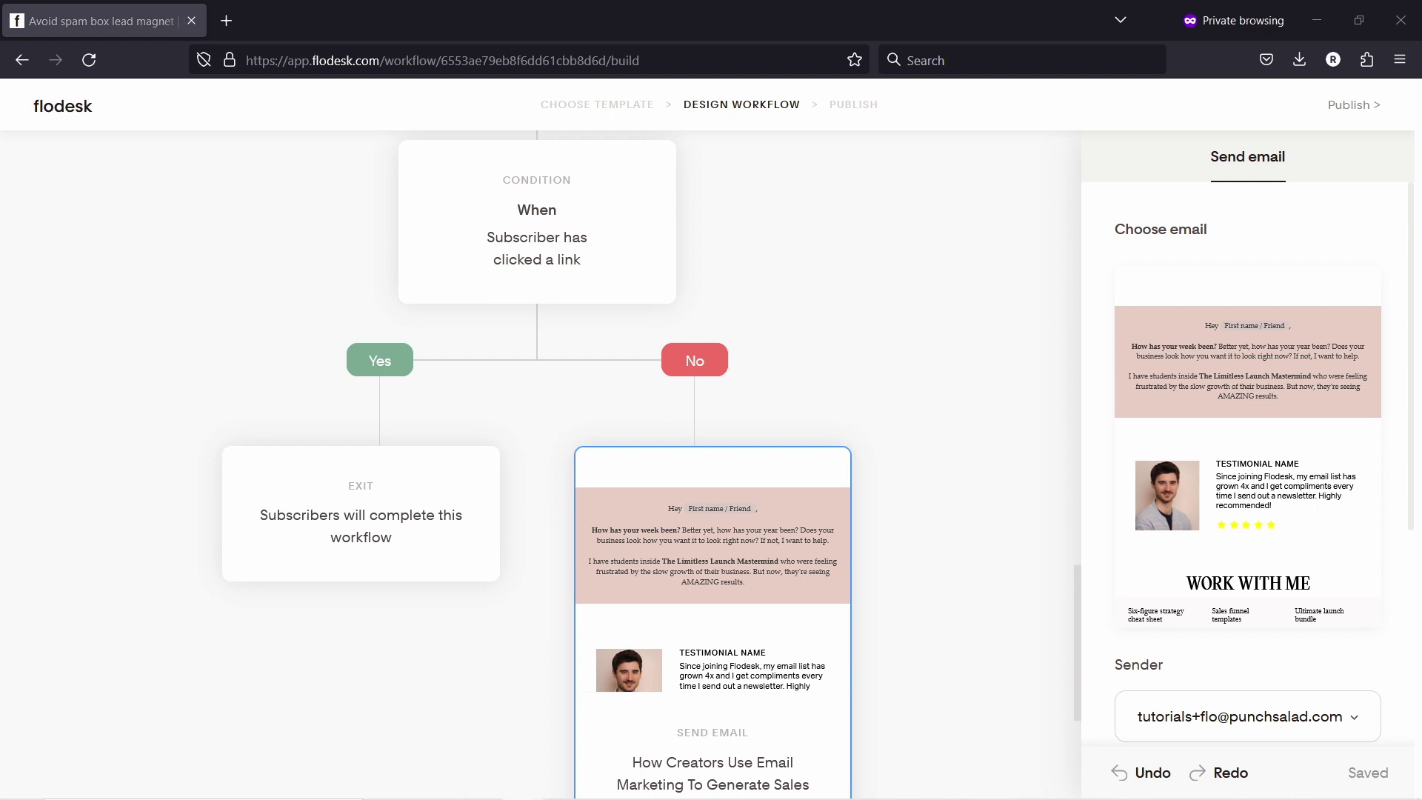
Step: Set its subject to 'Did you receive my email checklist?' and clear the preview text
scroll(1285, 579, "down", 4)
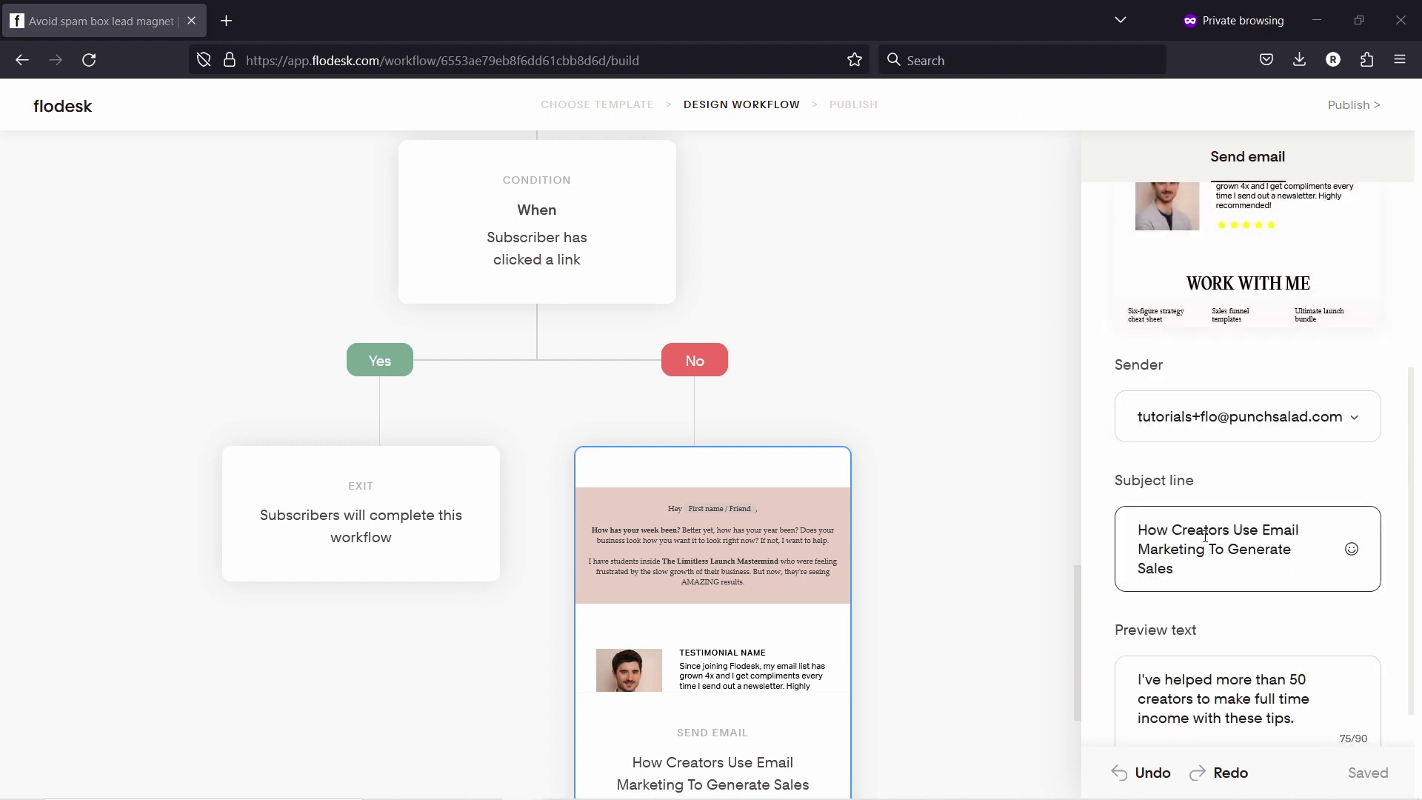
triple_click(1222, 539)
type("Did you receive my email checklist?")
left_click(1225, 659)
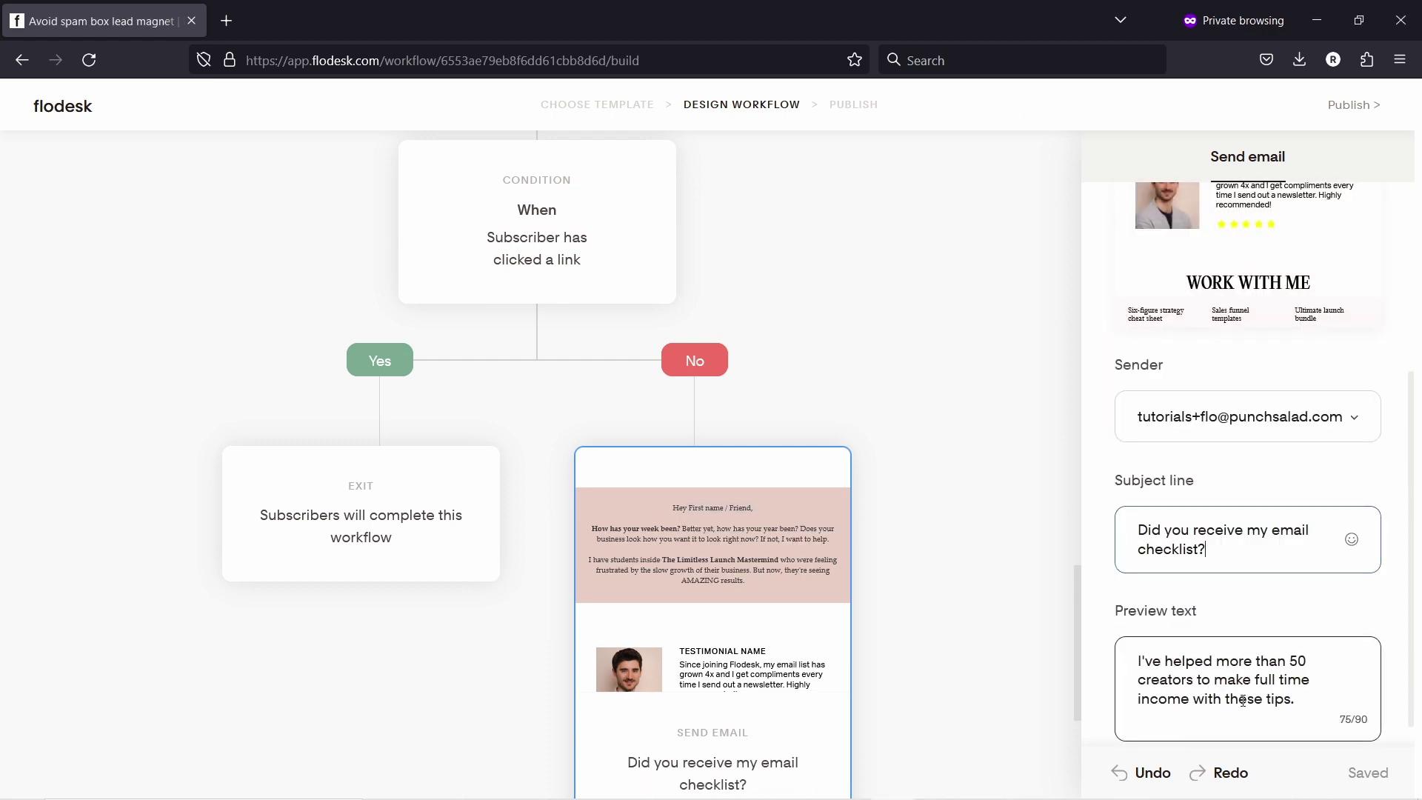
key("ctrl+a")
key("BackSpace")
left_click(914, 386)
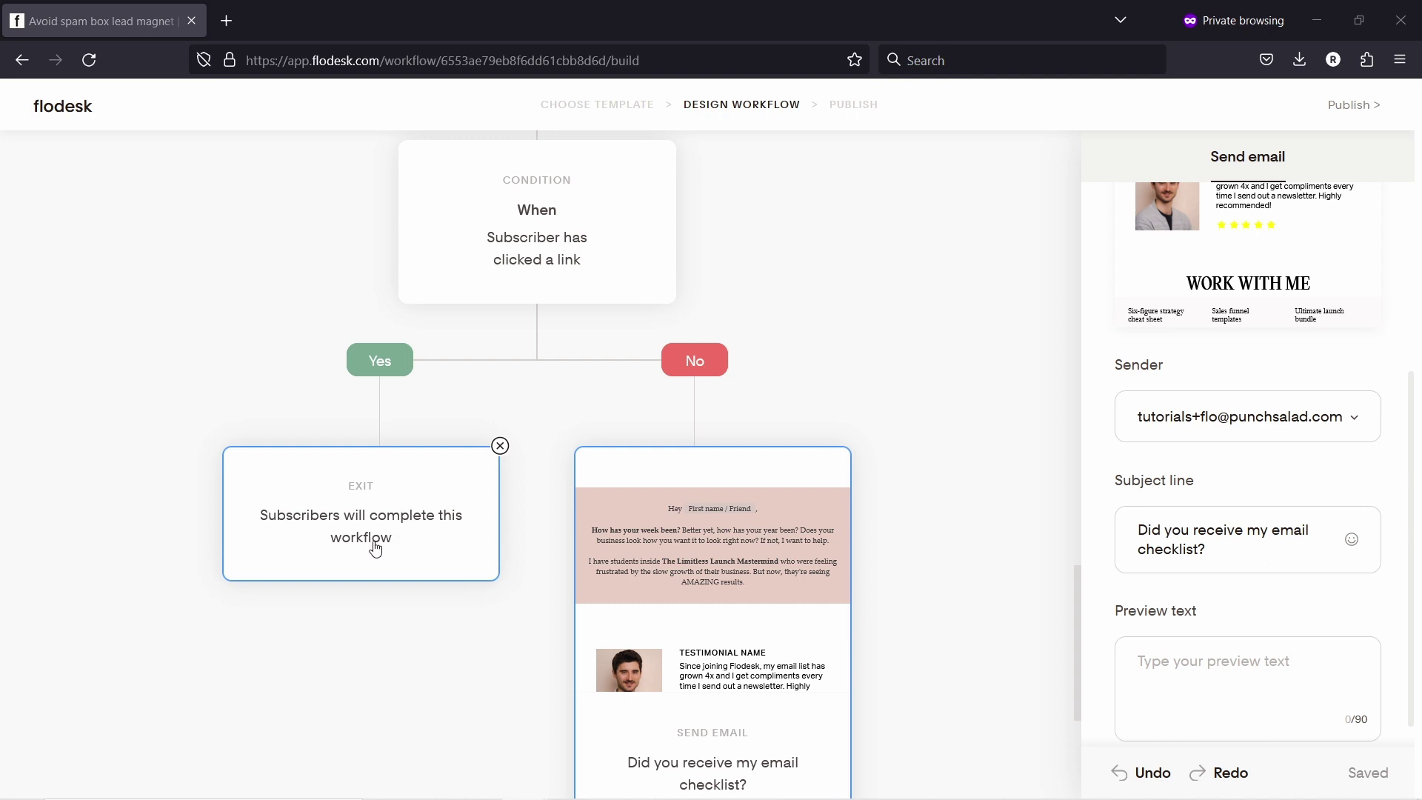
Step: Add a Send email step on the Yes branch as a copy of an existing email
left_click(379, 410)
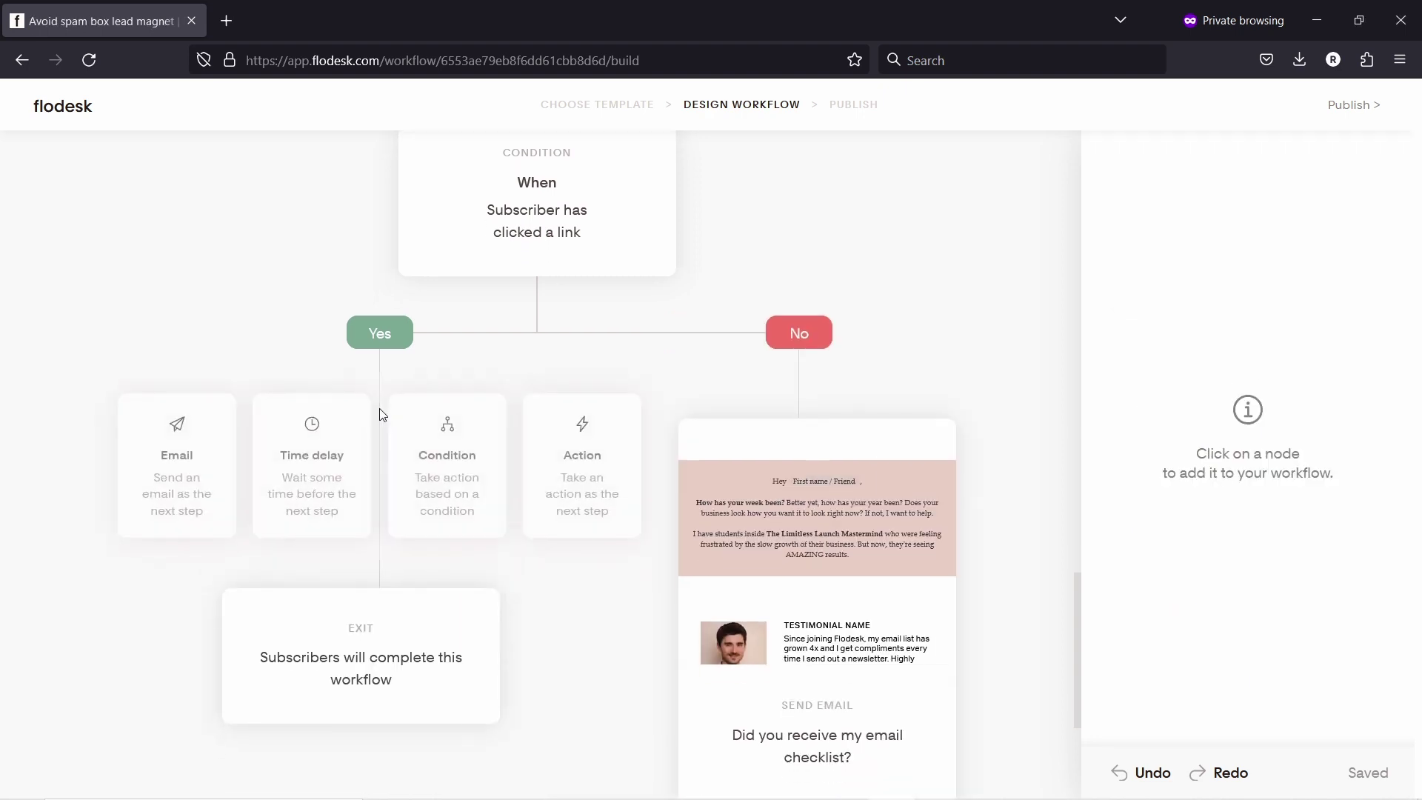
left_click(167, 465)
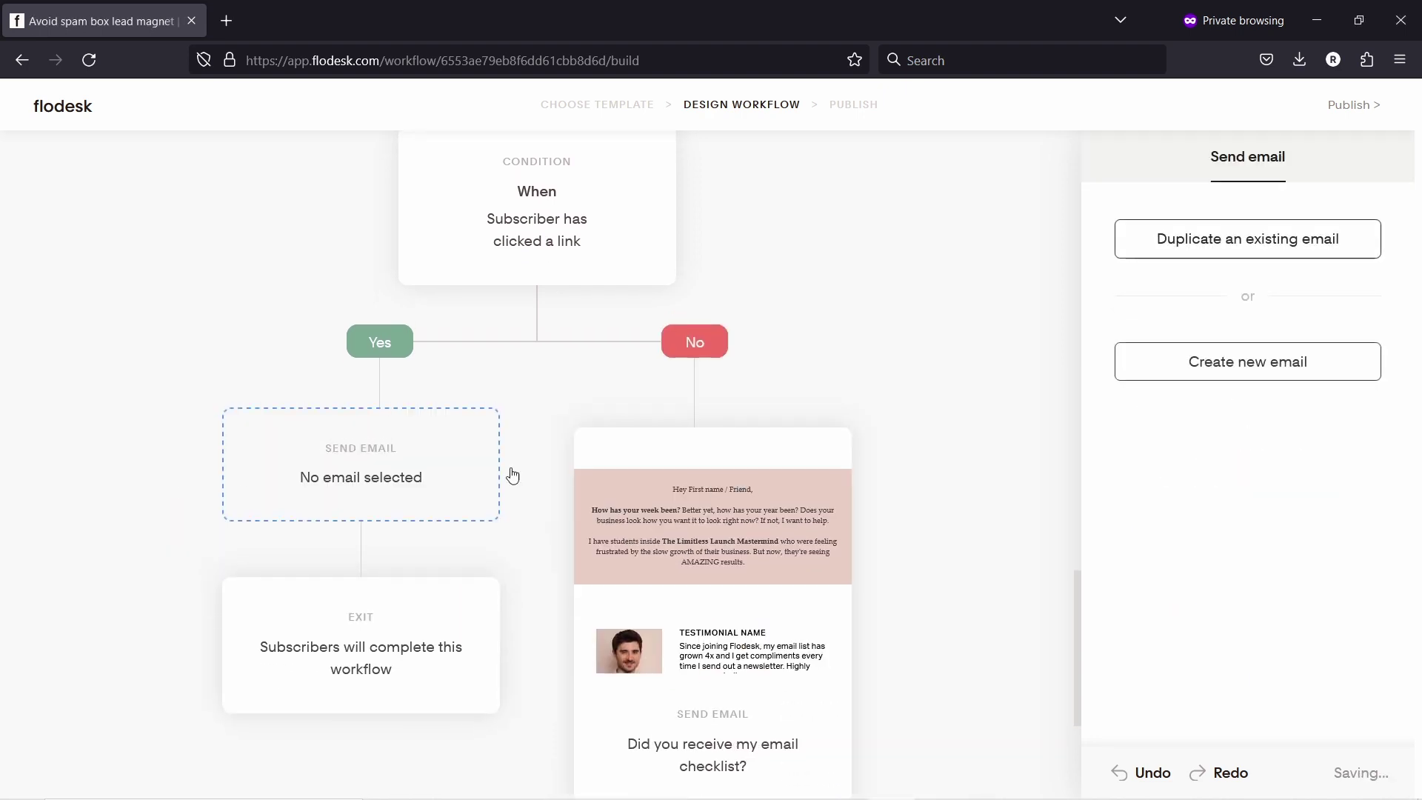
left_click(1207, 244)
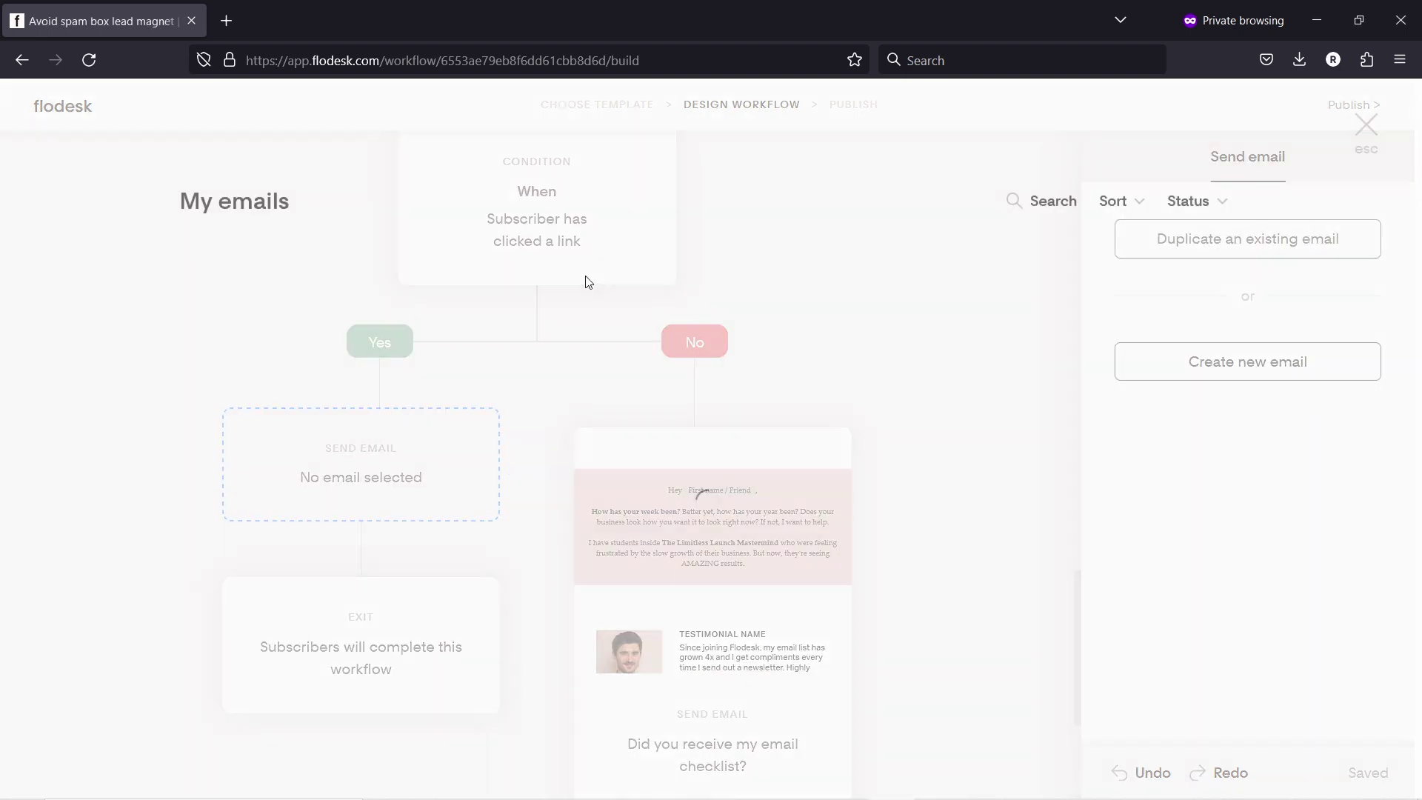
mouse_move(311, 382)
left_click(337, 424)
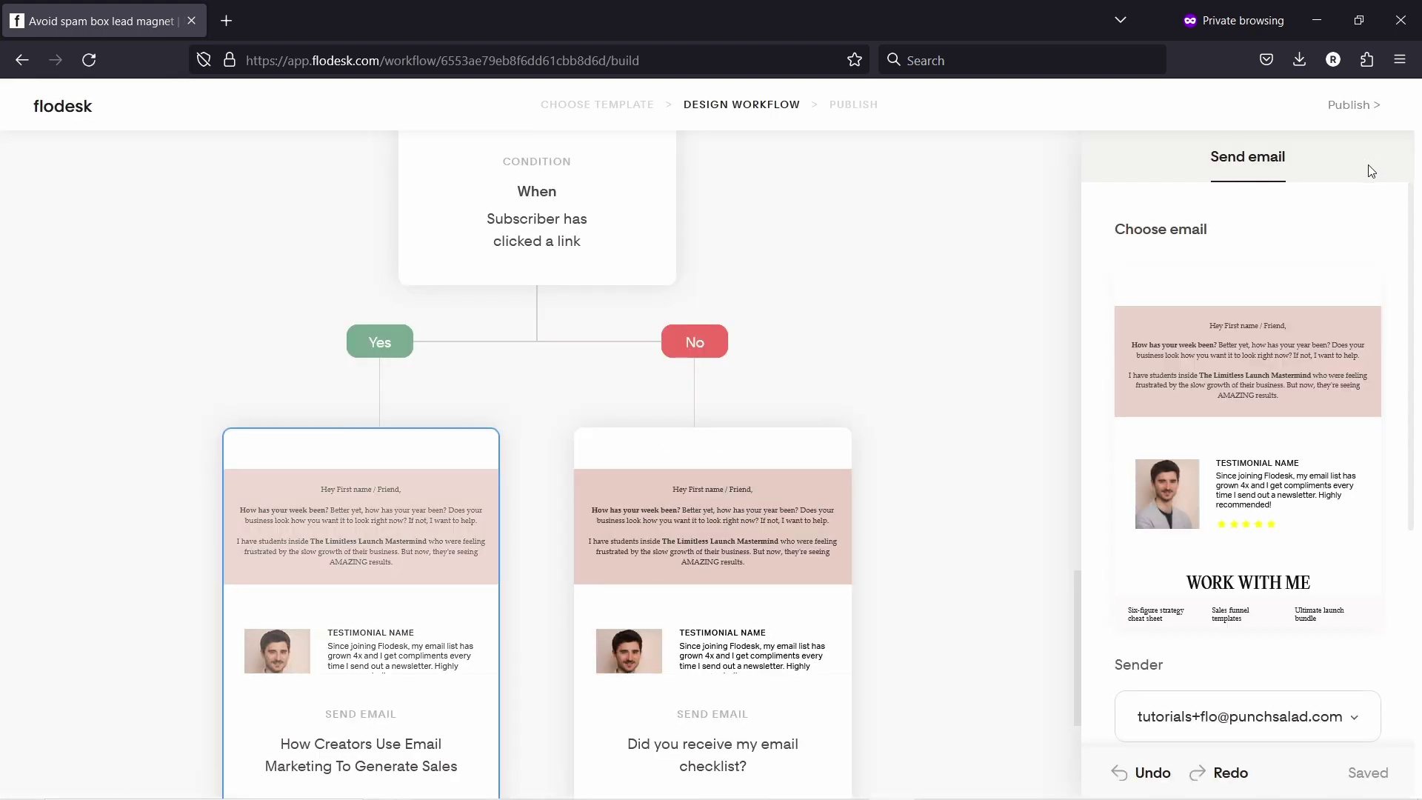
Step: Change the copied email's subject line to 'Email with video course offer'
scroll(1215, 630, "down", 3)
left_click(1174, 586)
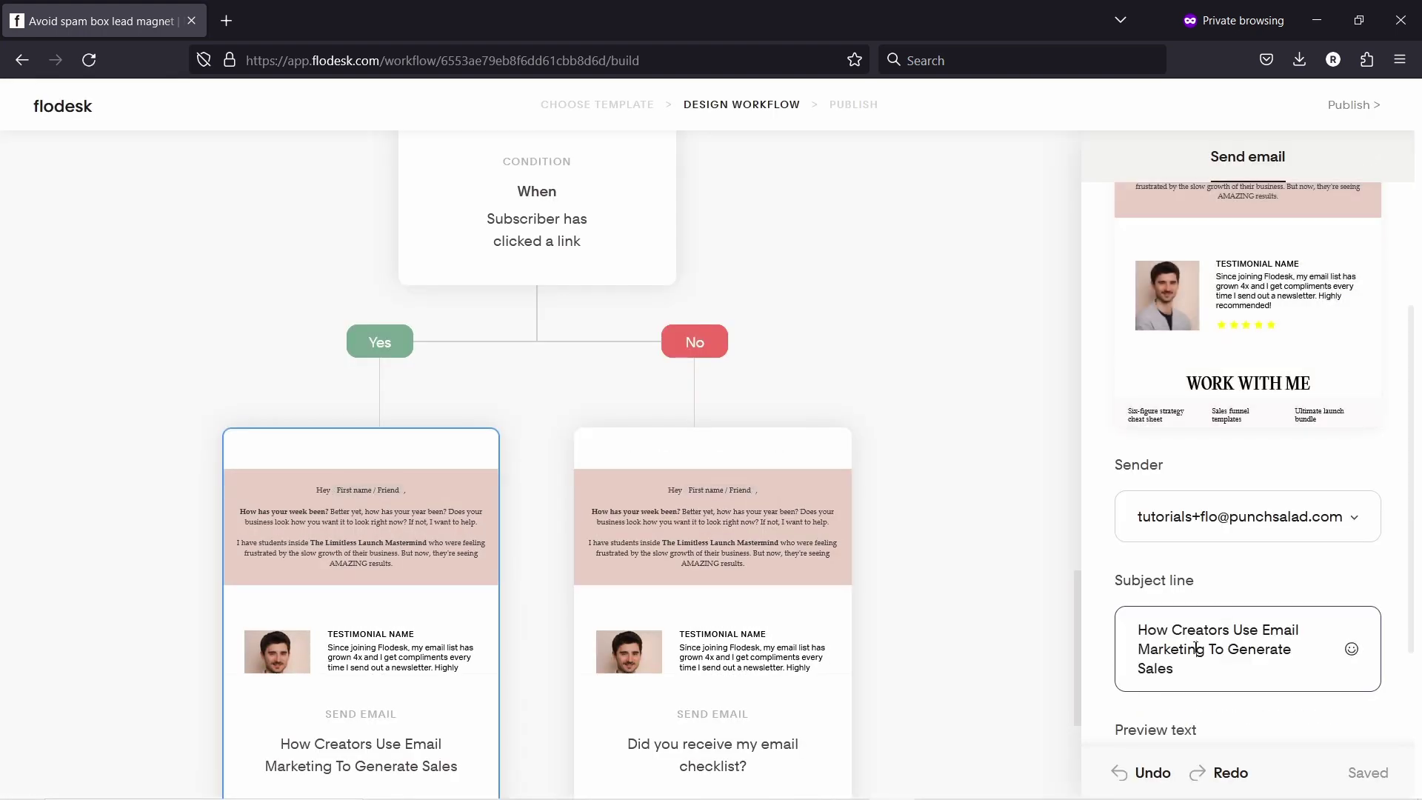
key("ctrl+a")
key("ctrl+v")
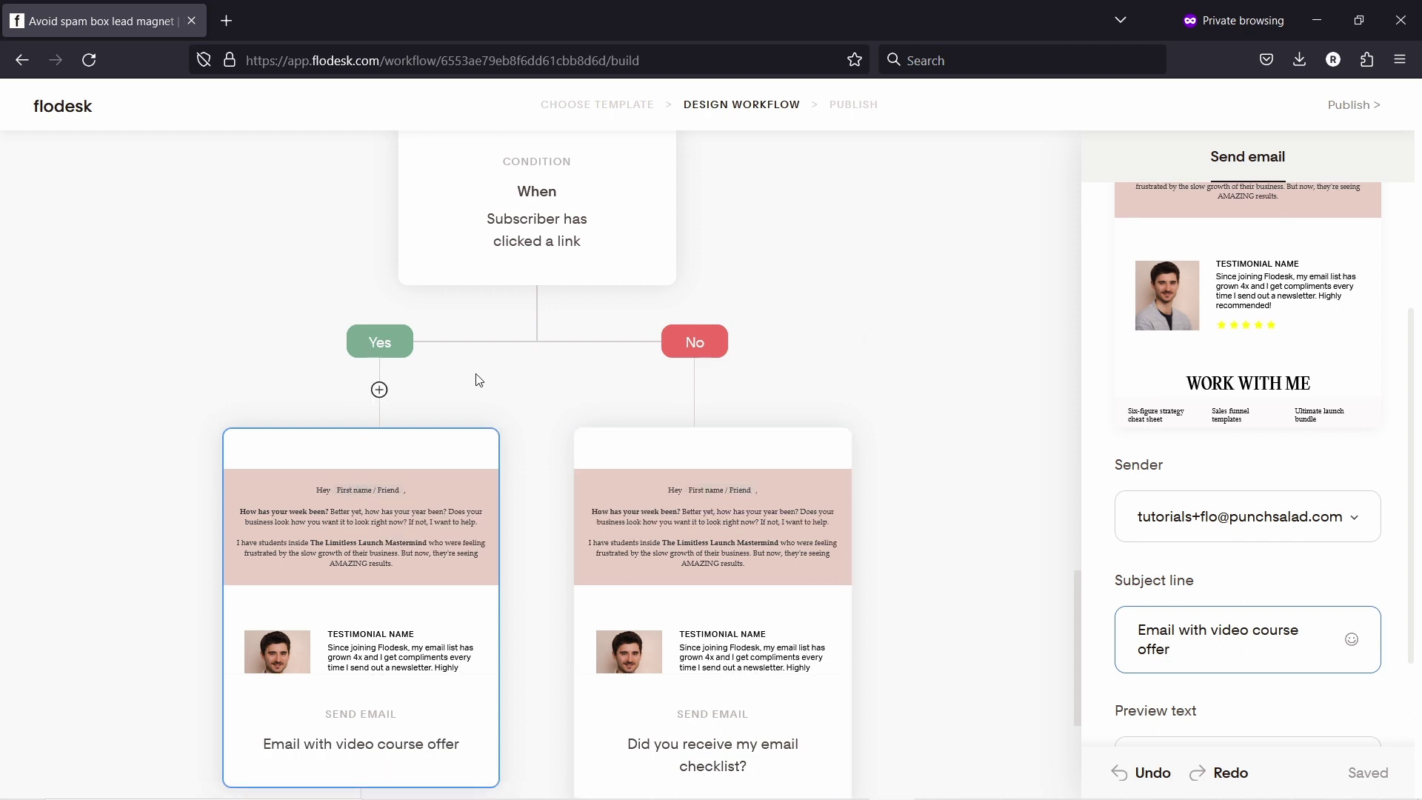
scroll(496, 356, "down", 4)
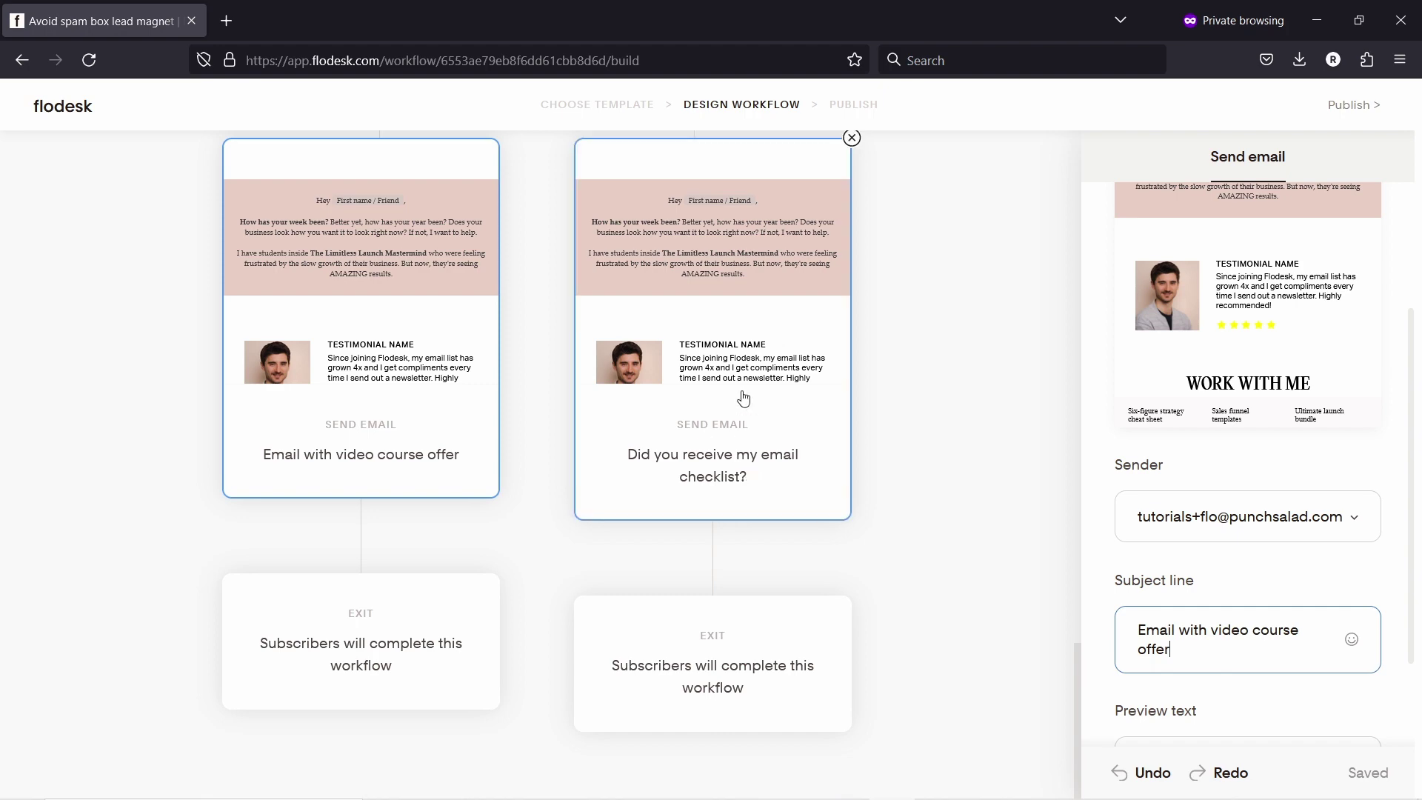
scroll(743, 397, "up", 10)
scroll(646, 302, "up", 15)
scroll(588, 412, "down", 10)
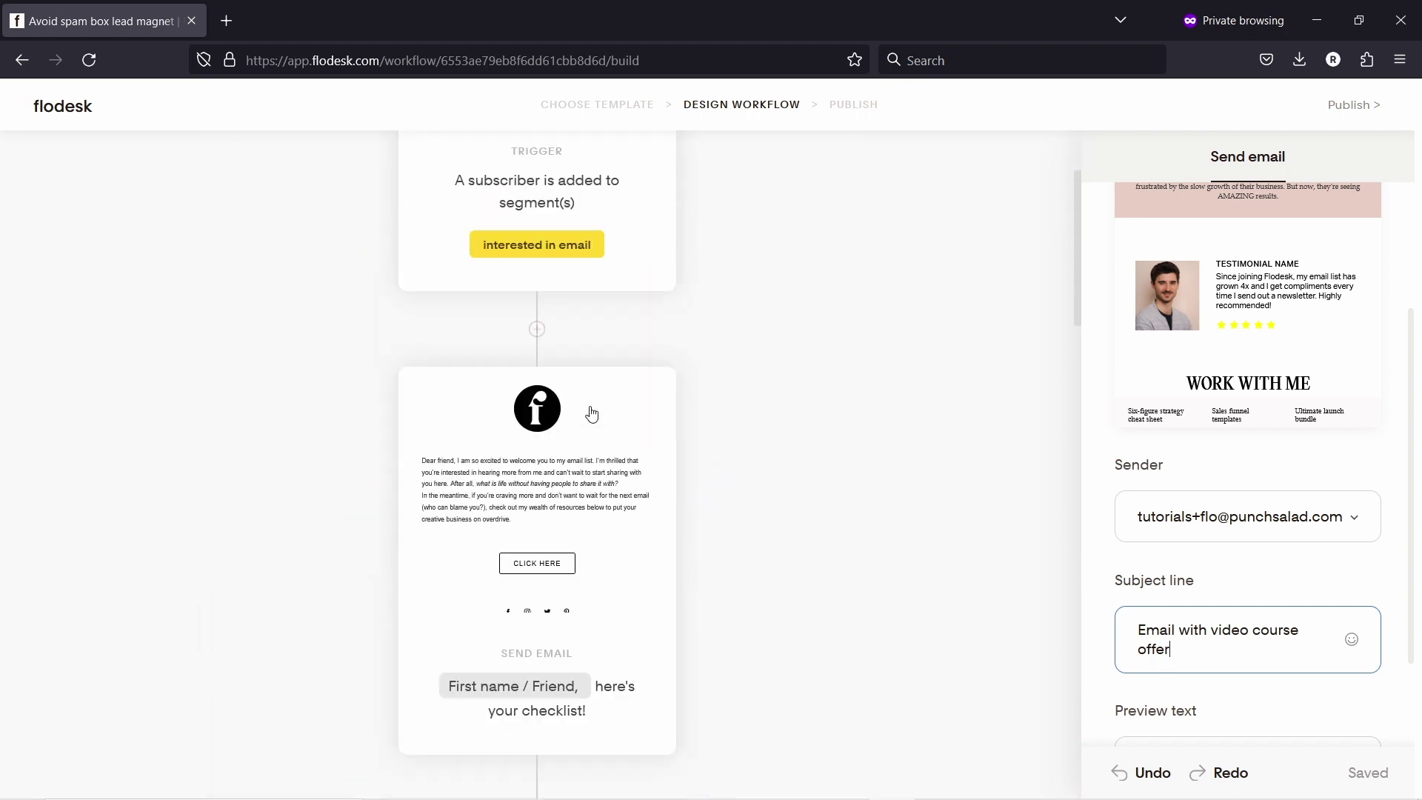
scroll(600, 423, "down", 3)
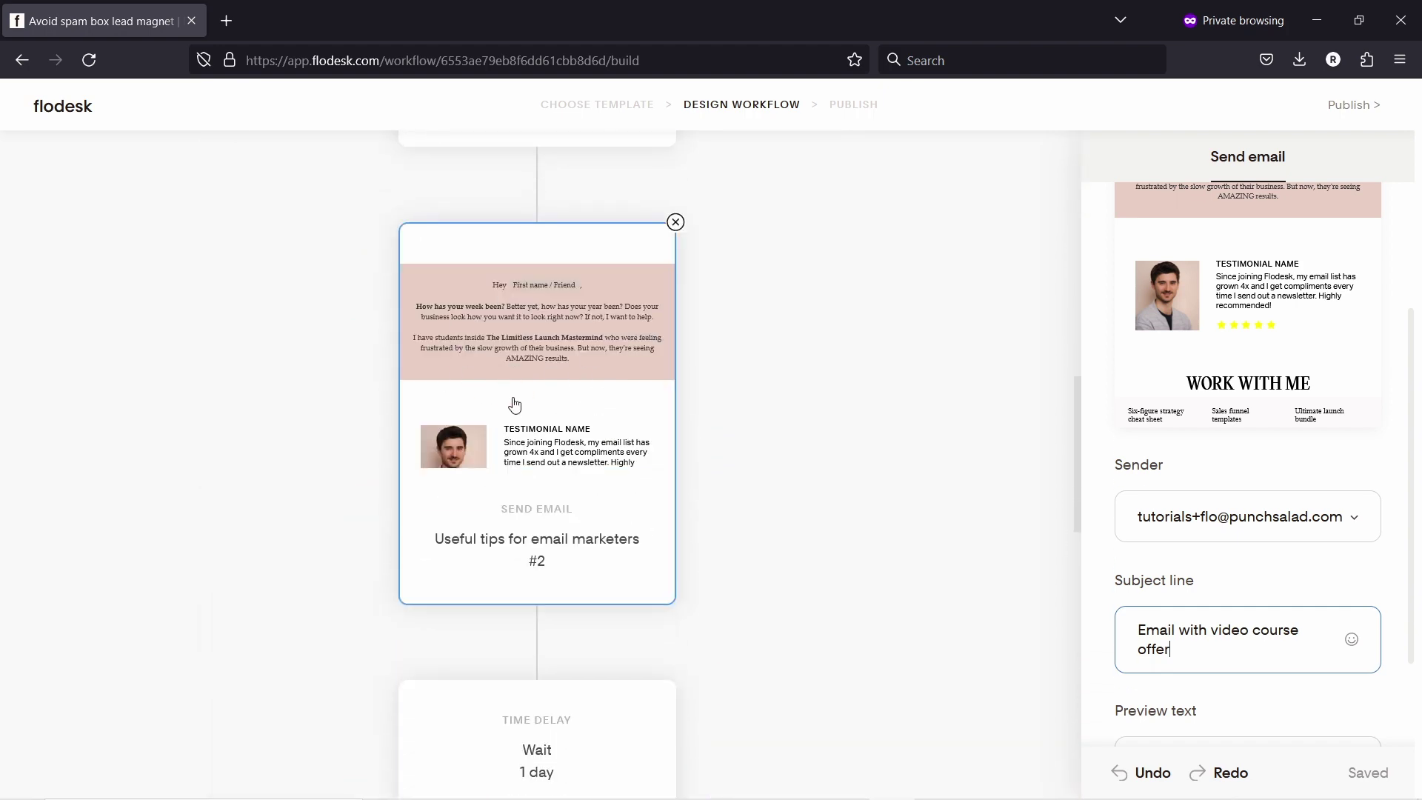
scroll(516, 406, "down", 5)
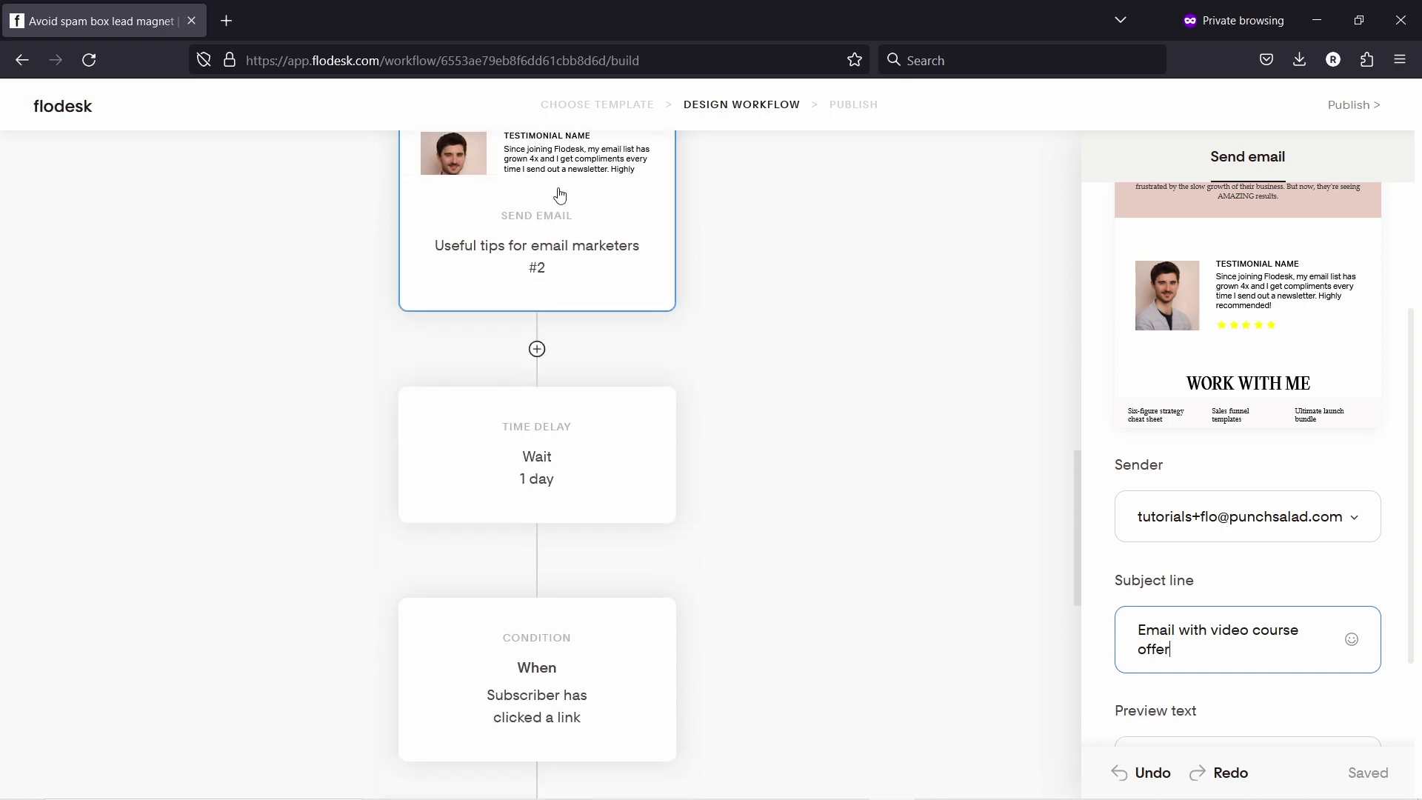
scroll(536, 498, "up", 5)
scroll(555, 289, "down", 9)
scroll(666, 533, "down", 3)
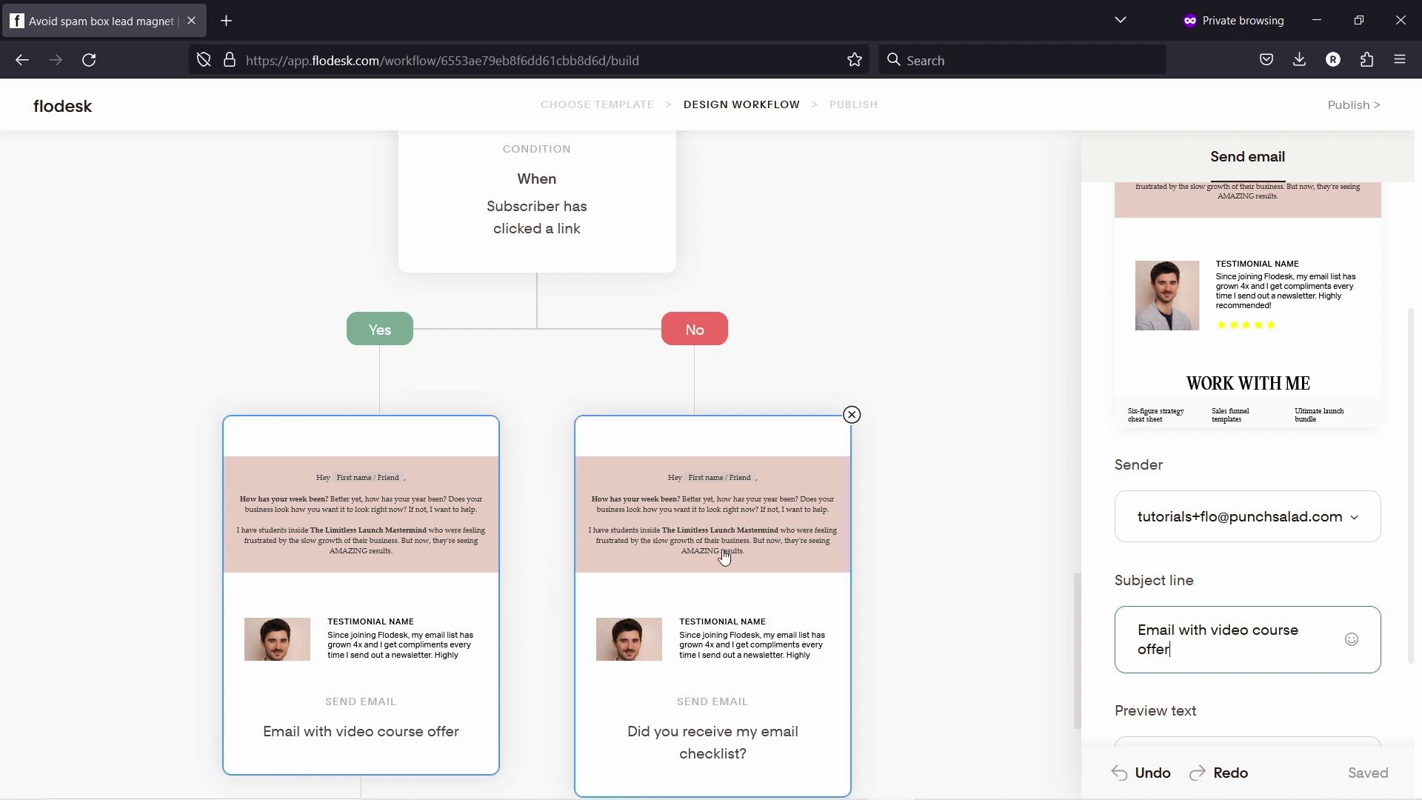
scroll(222, 426, "down", 1)
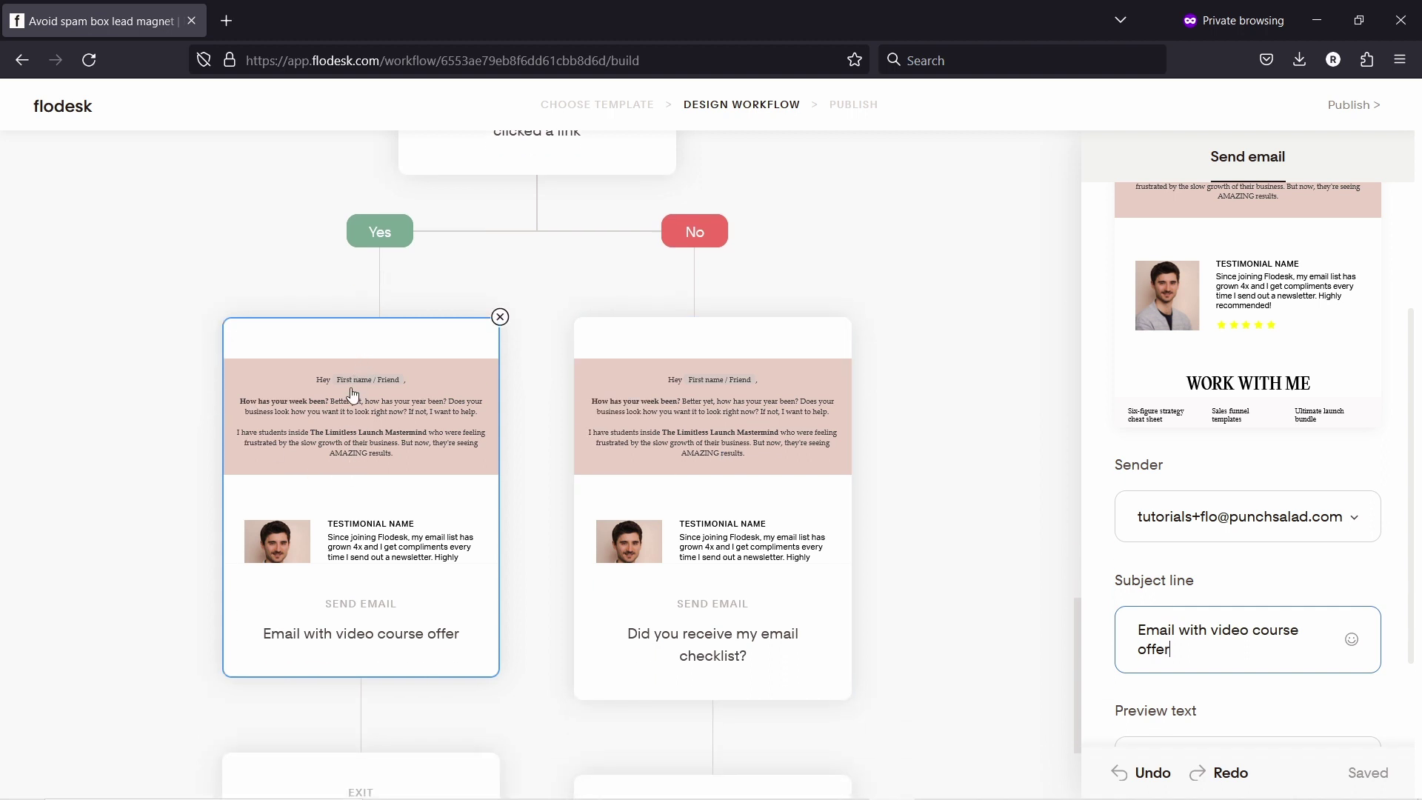
left_click(358, 285)
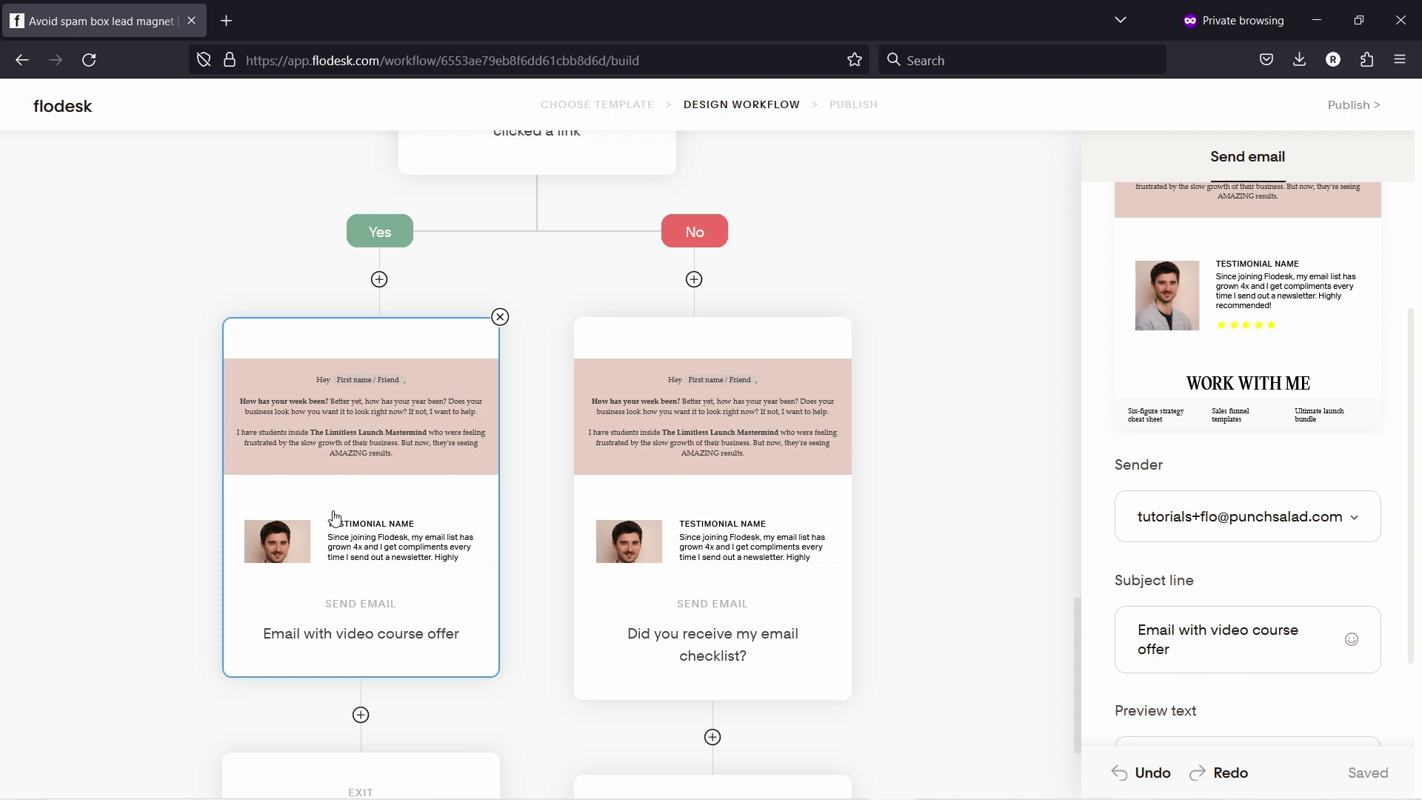
scroll(341, 511, "down", 2)
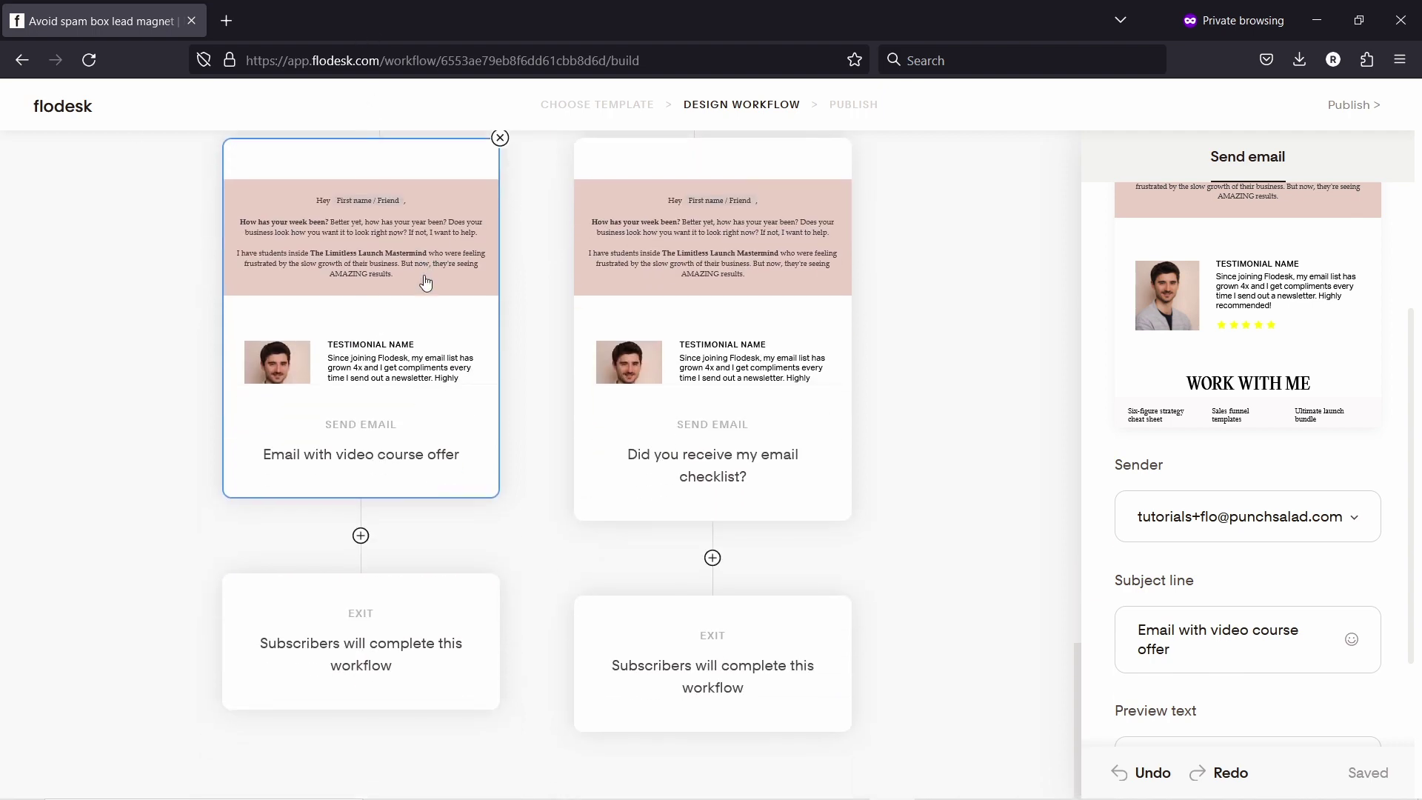
Step: Add an Action after the video course offer email that adds subscribers to the 'interested in websites' segment
left_click(360, 536)
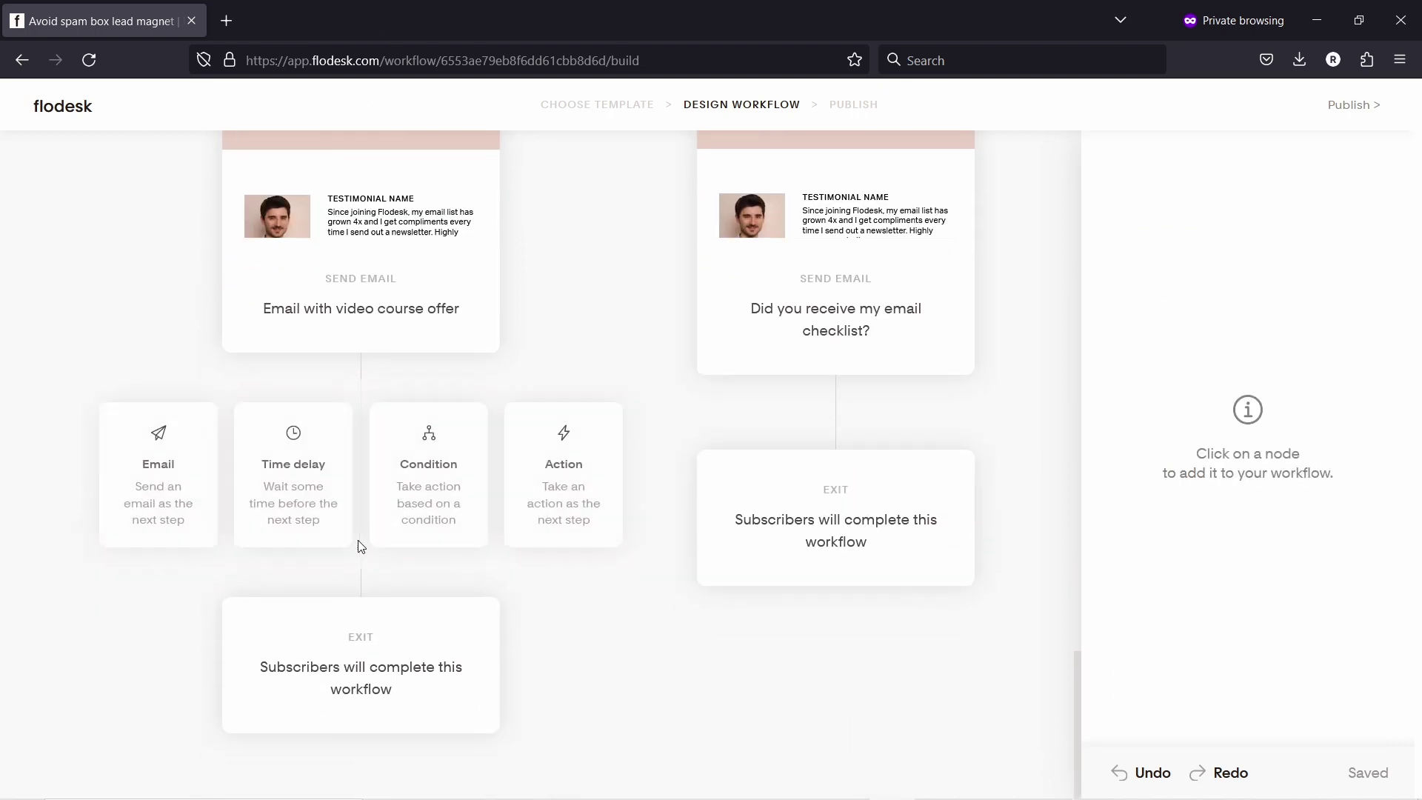
left_click(563, 464)
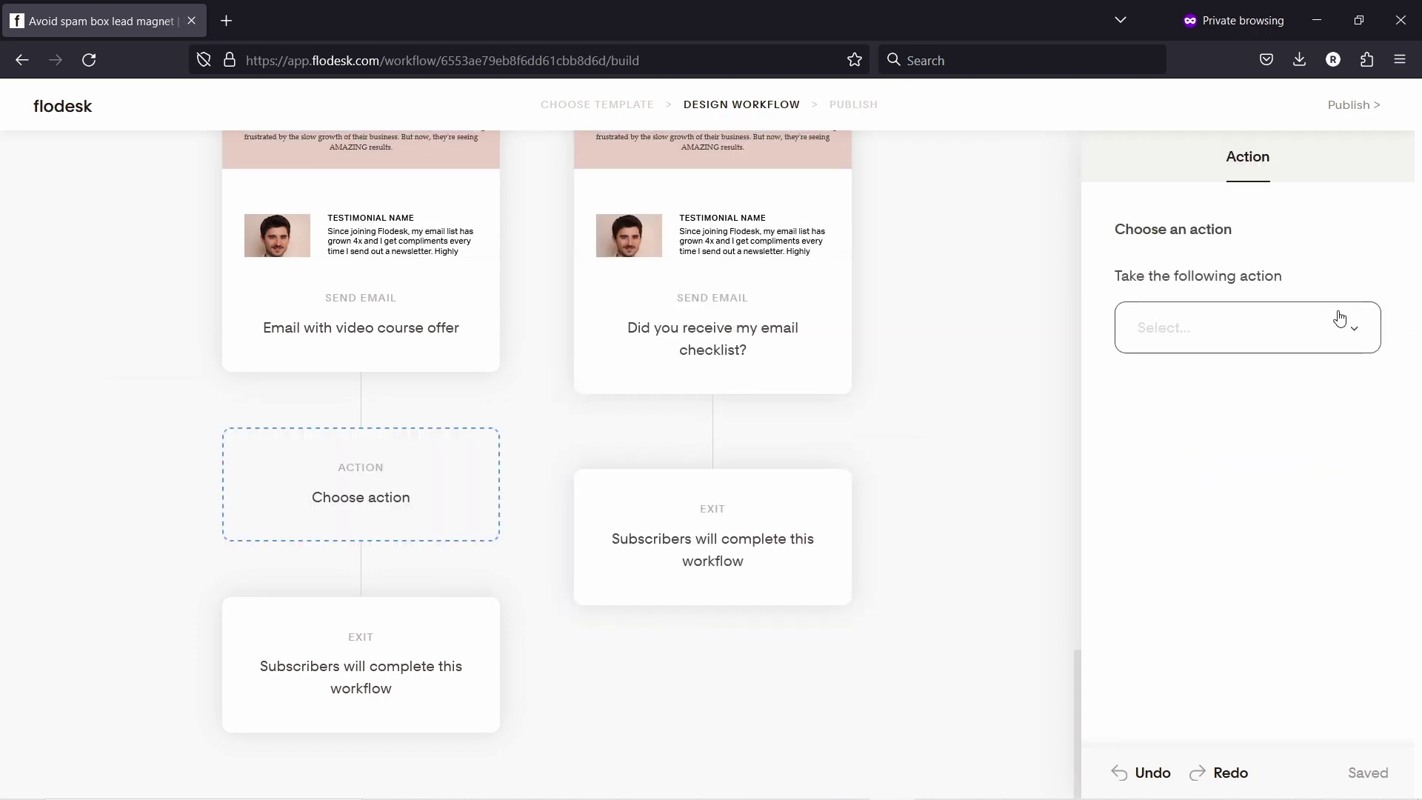
left_click(1343, 319)
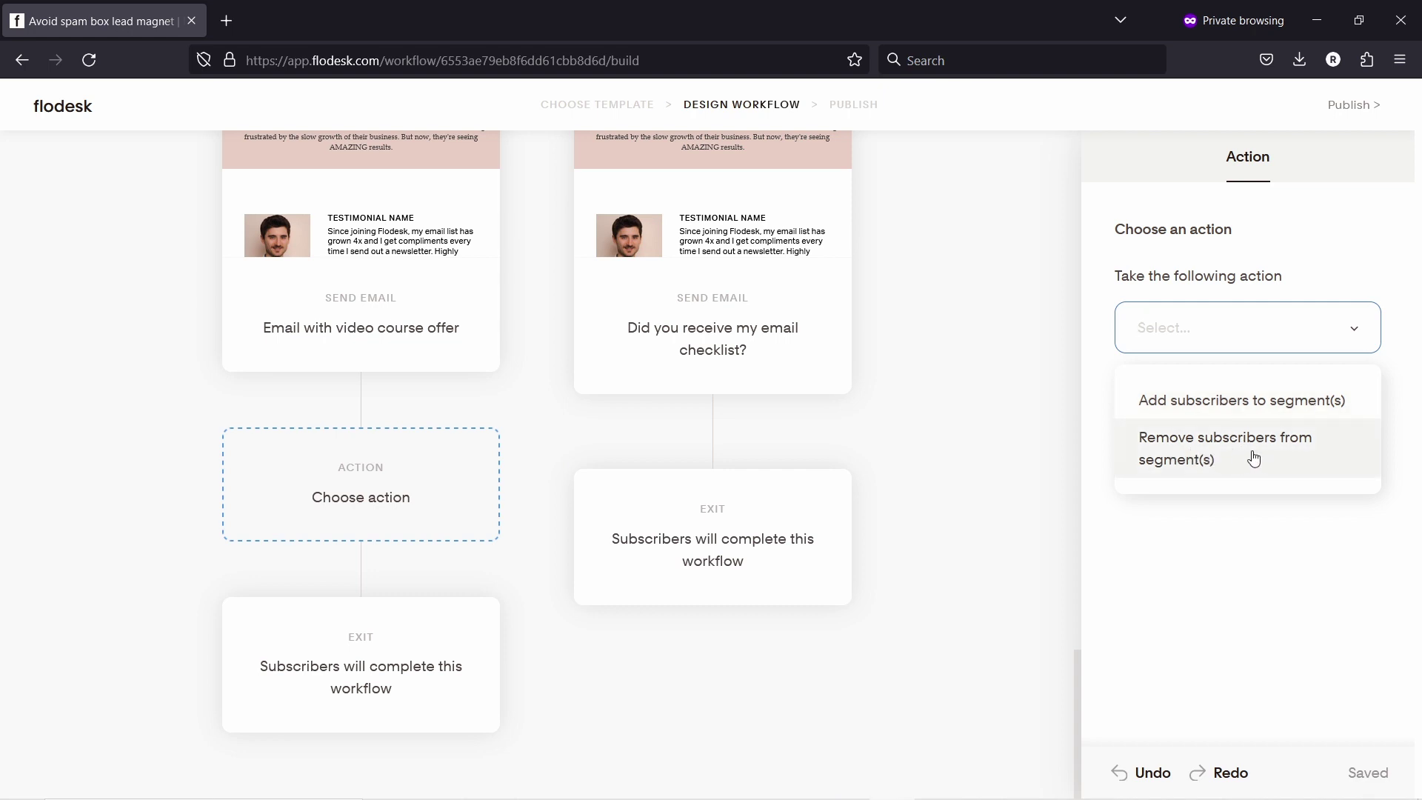
left_click(1209, 407)
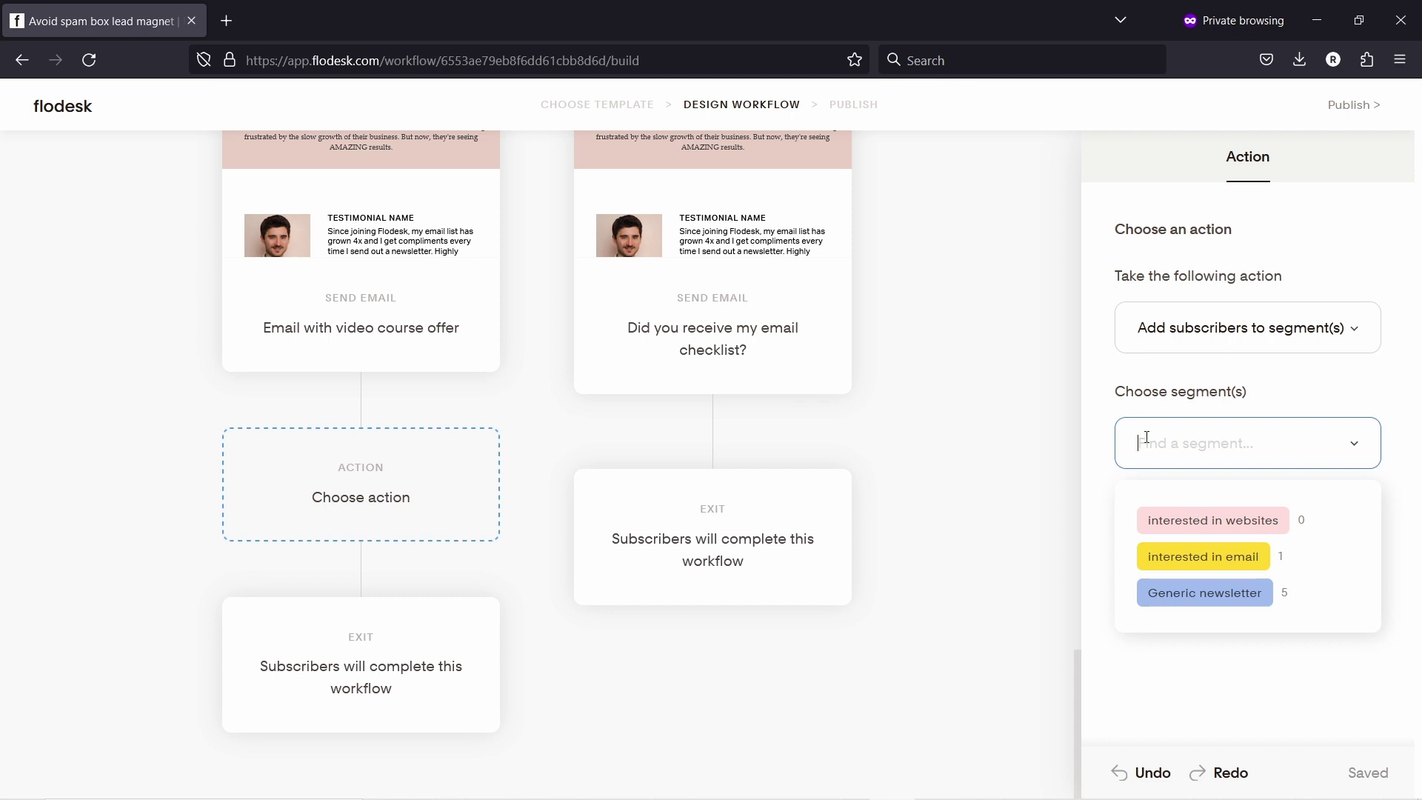
left_click(1156, 520)
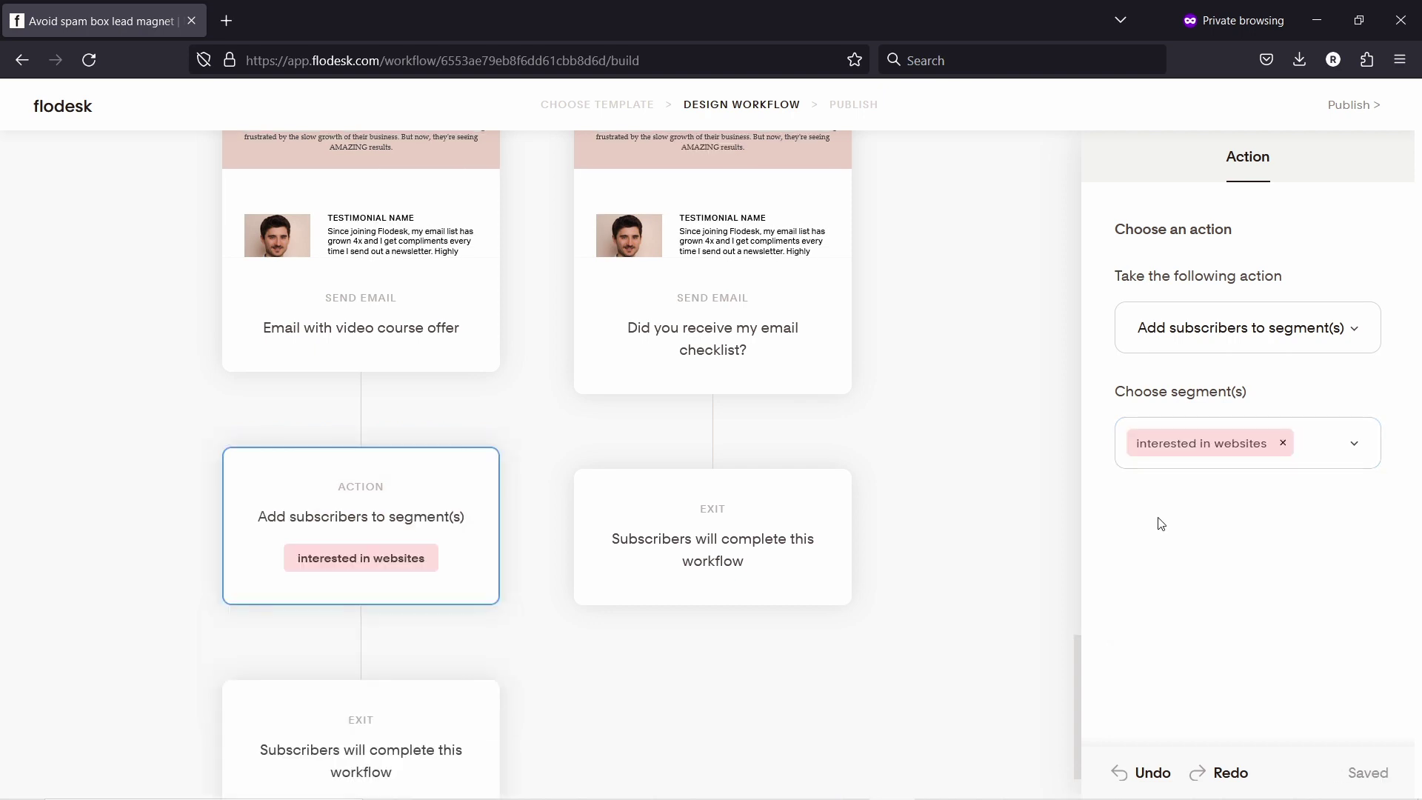
scroll(819, 192, "down", 1)
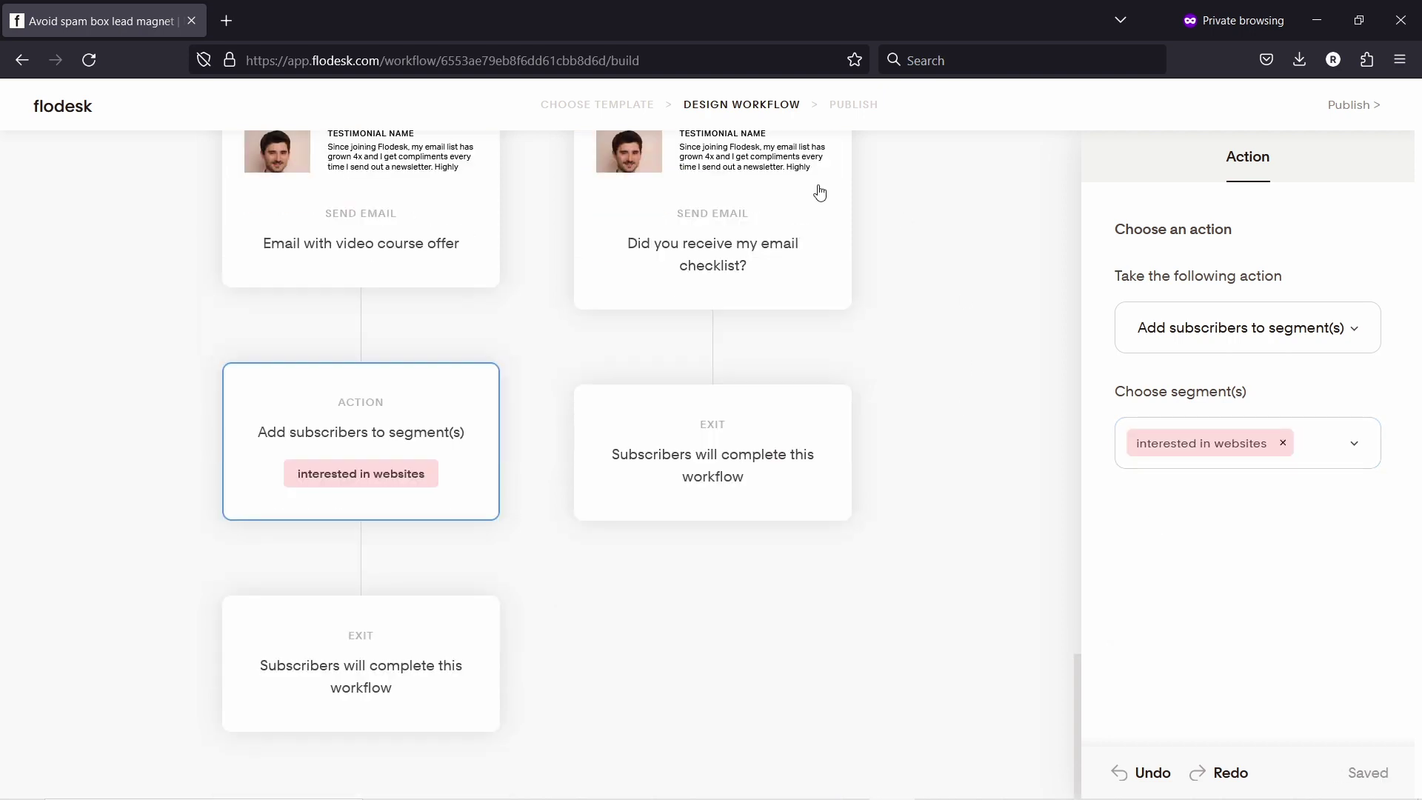
Step: Publish the Avoid spam box lead magnet workflow immediately
left_click(1353, 106)
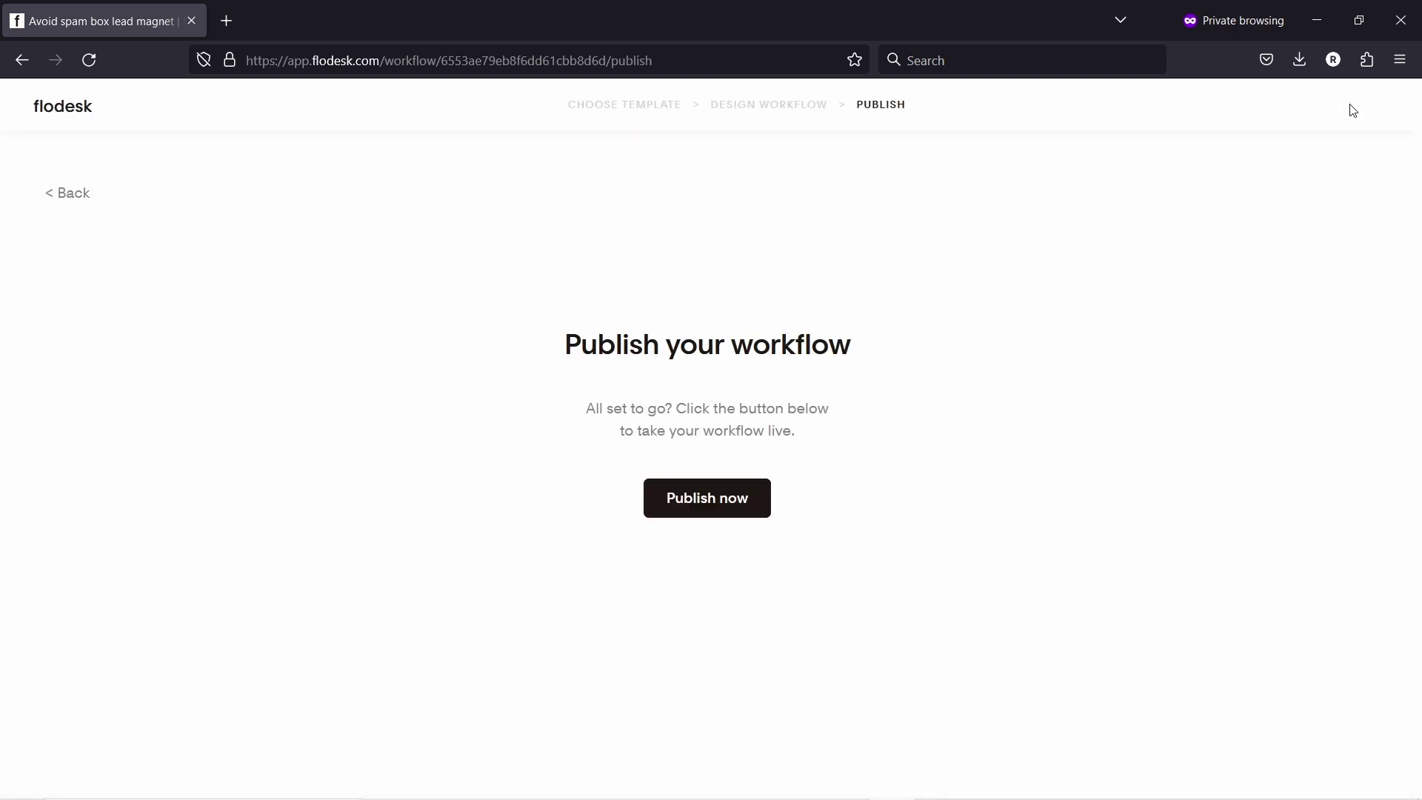
left_click(734, 490)
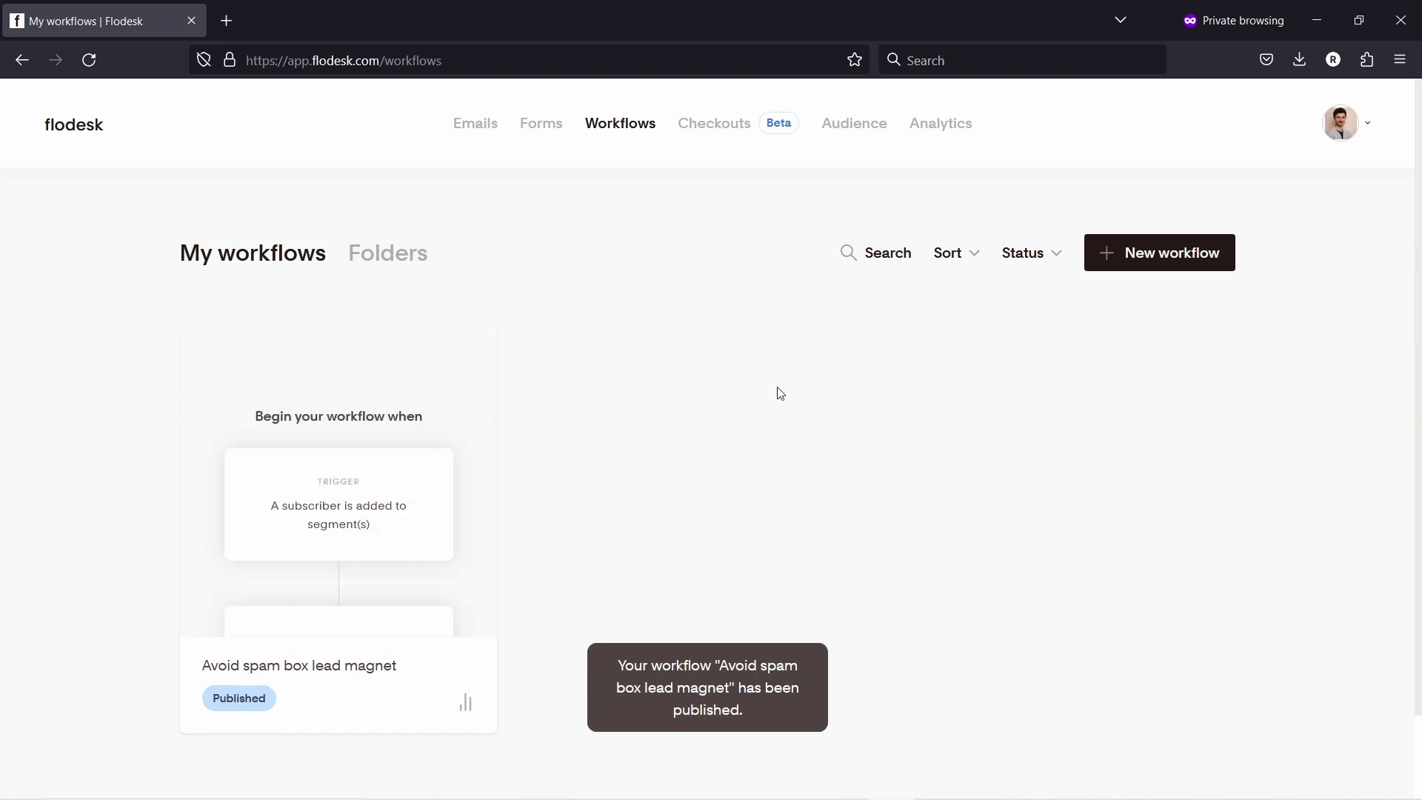
mouse_move(491, 435)
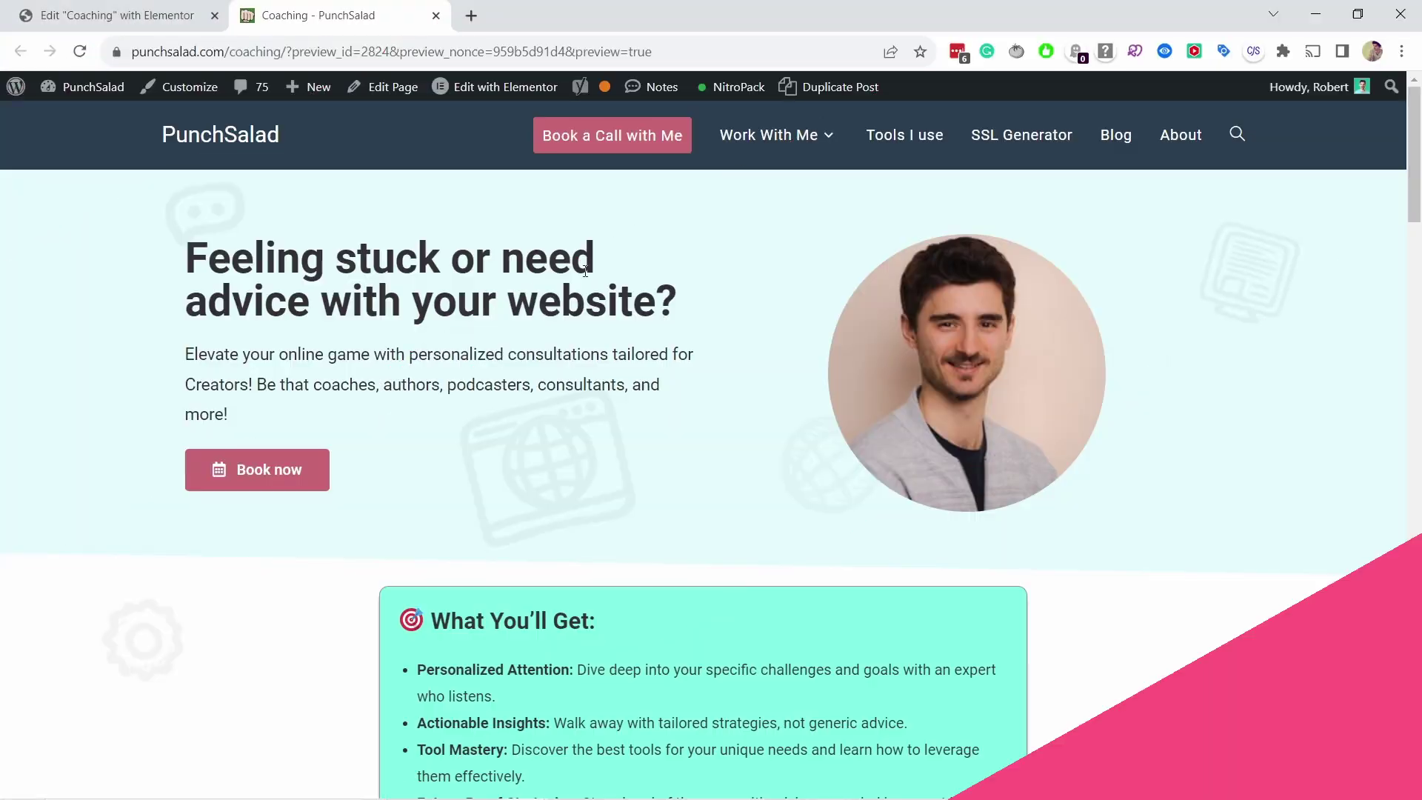
Step: Submit the Avoid Emails Going To Spam Checklist form with a test first name and email address
scroll(538, 358, "down", 20)
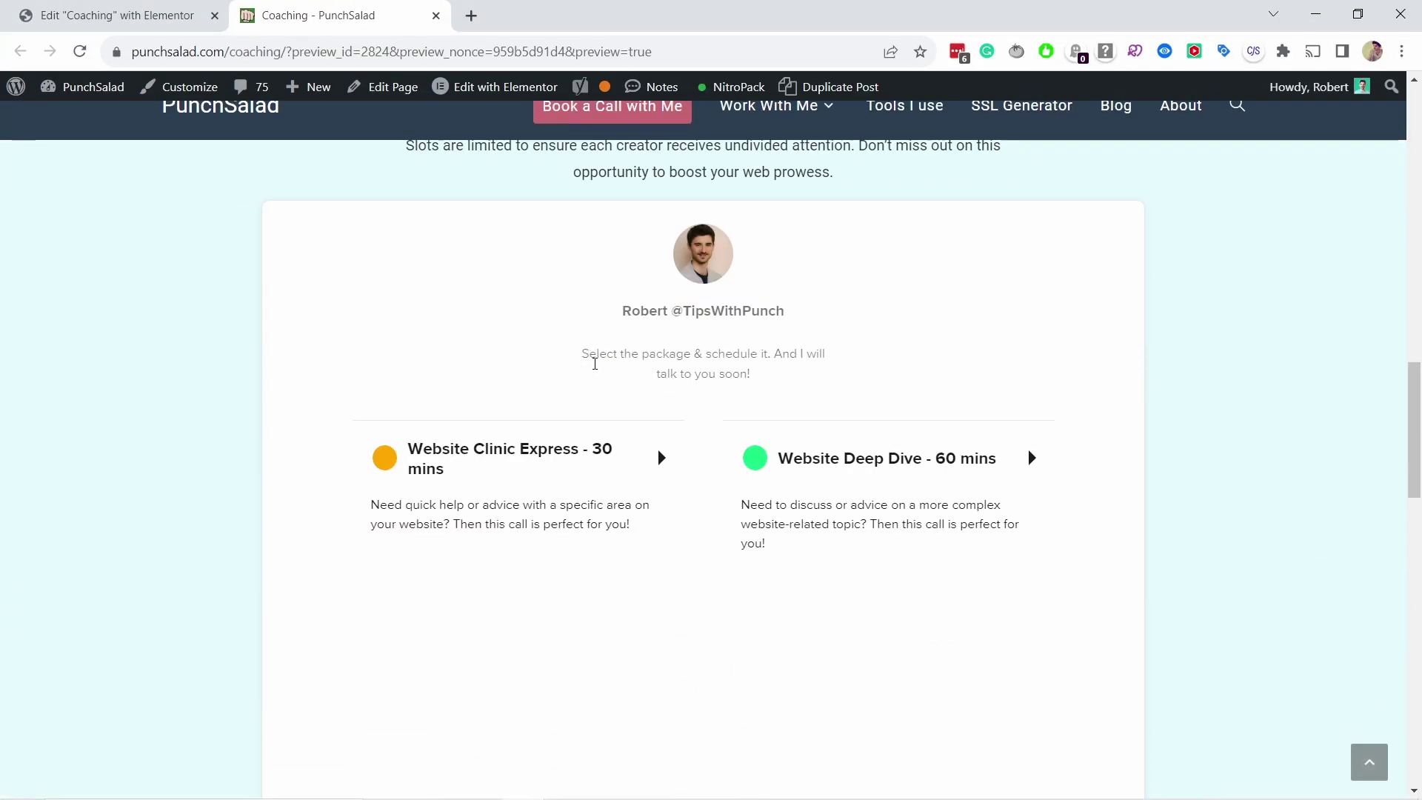
scroll(563, 374, "up", 5)
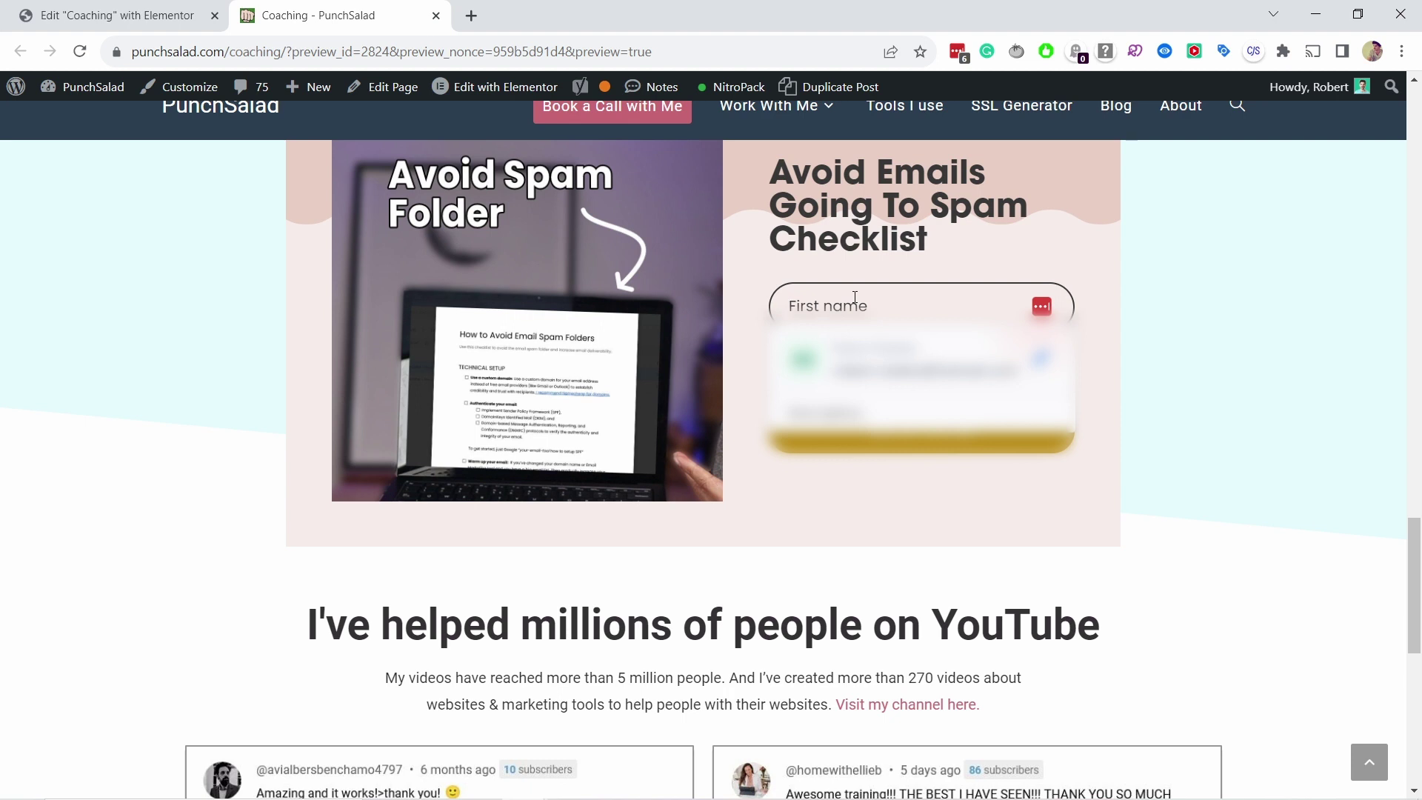
type("Rob")
key("Tab")
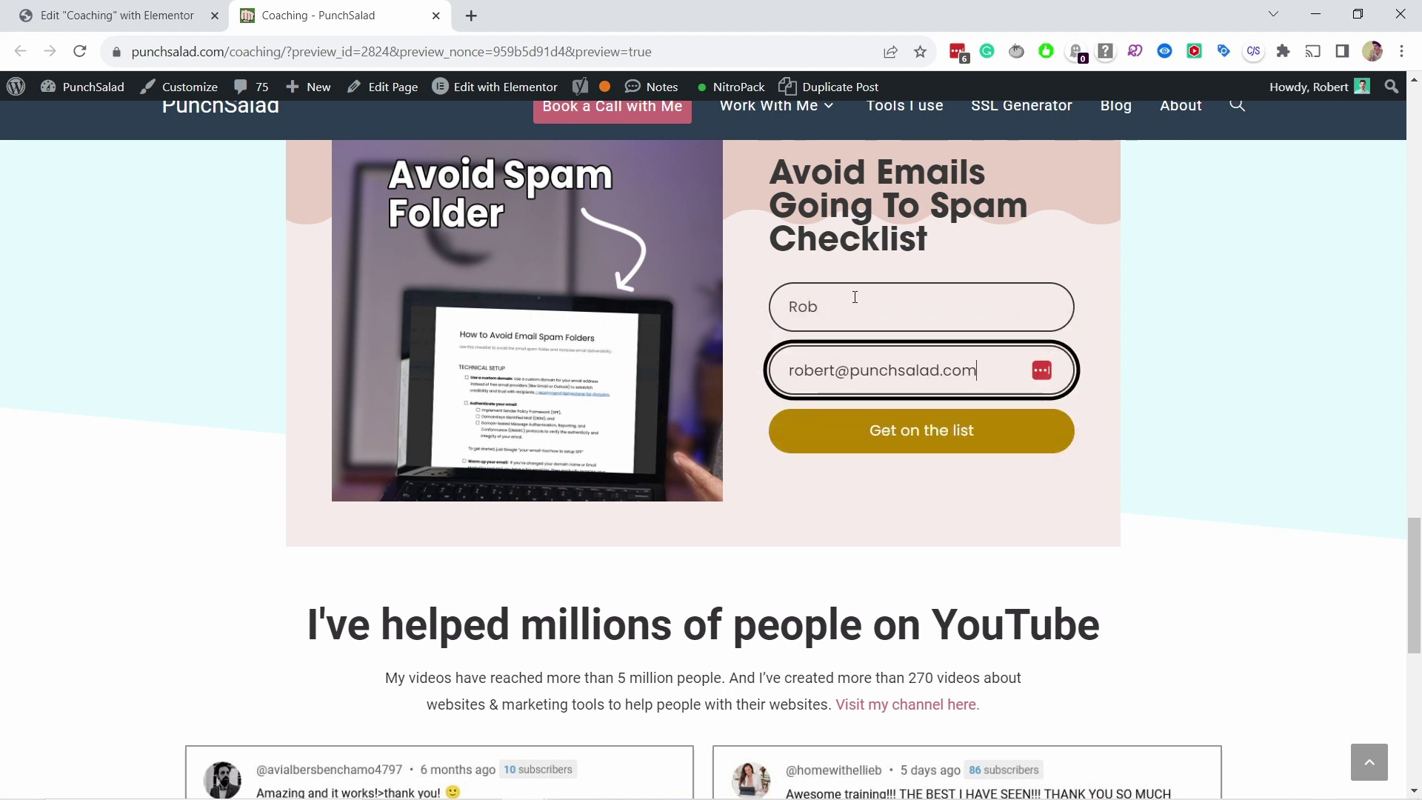
left_click(959, 449)
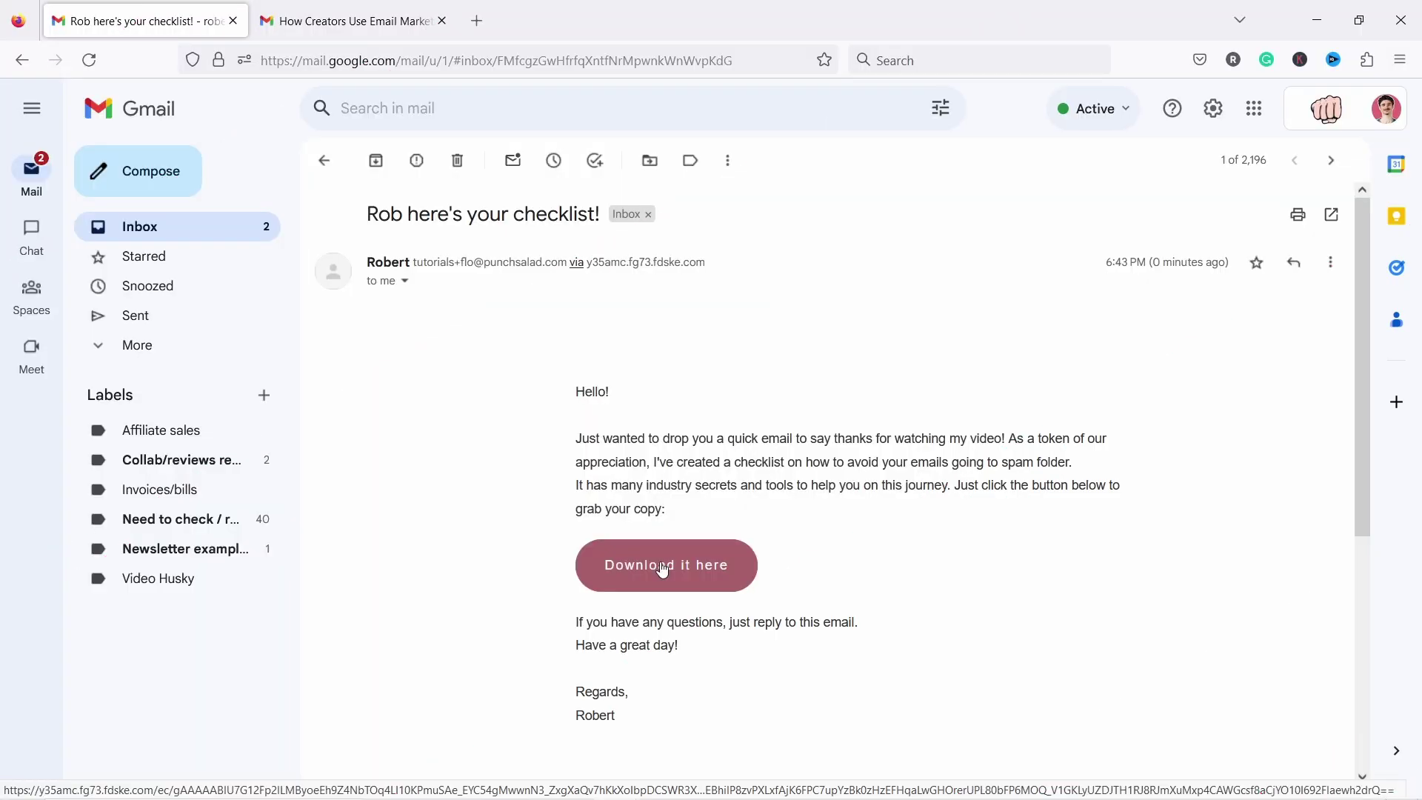
Step: Open the 'How to Avoid Email Spam Folders' checklist PDF from the email's Download link, then cancel its save
left_click(665, 566)
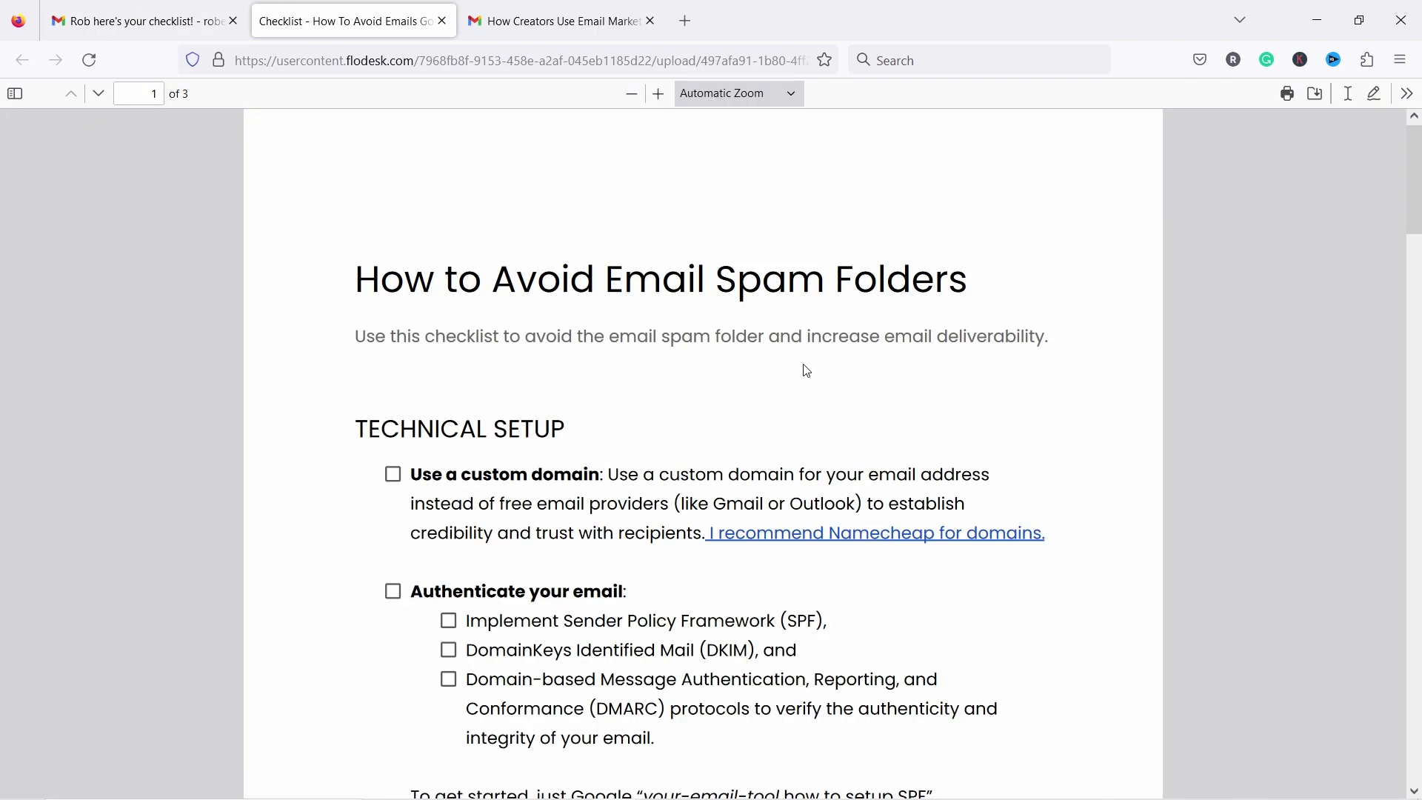
left_click(1315, 99)
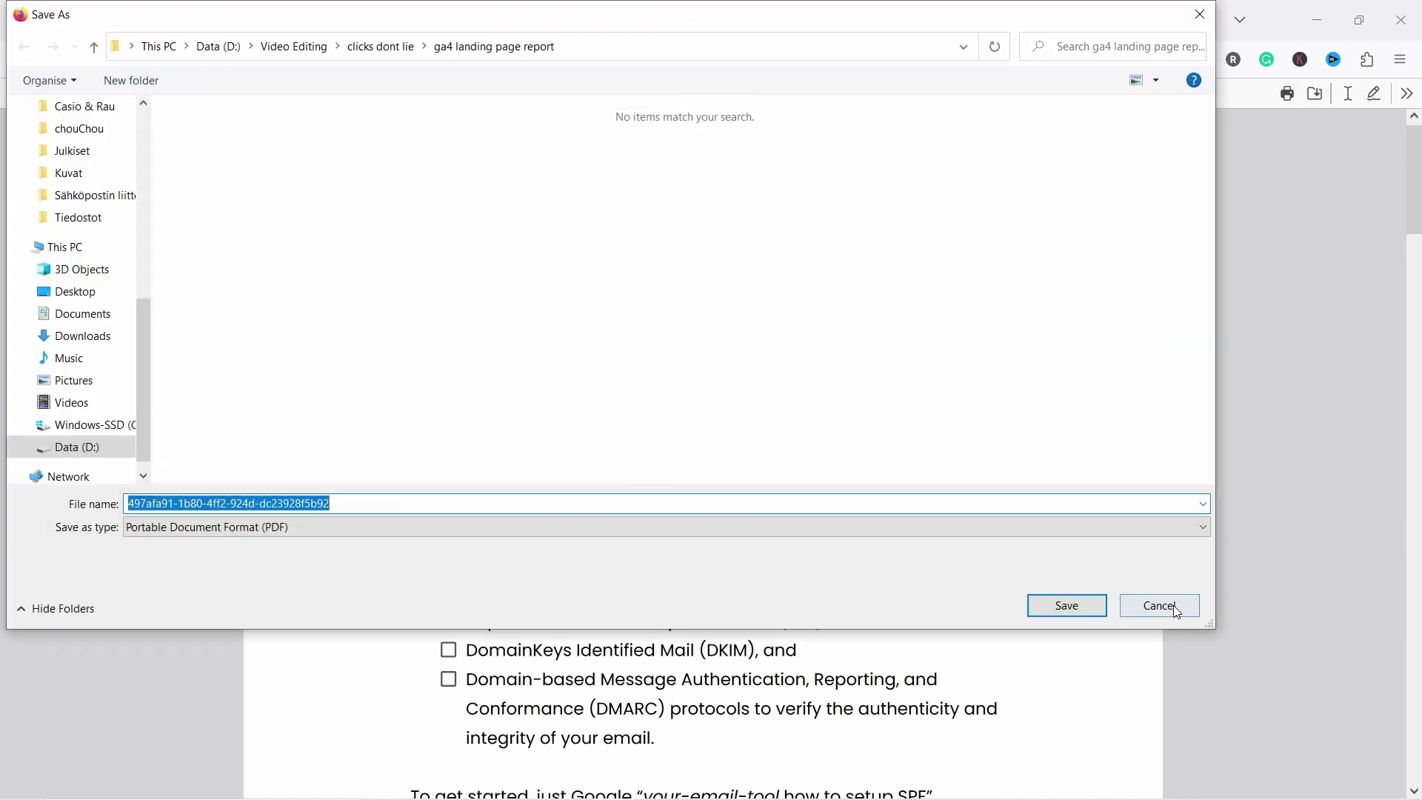
left_click(1176, 608)
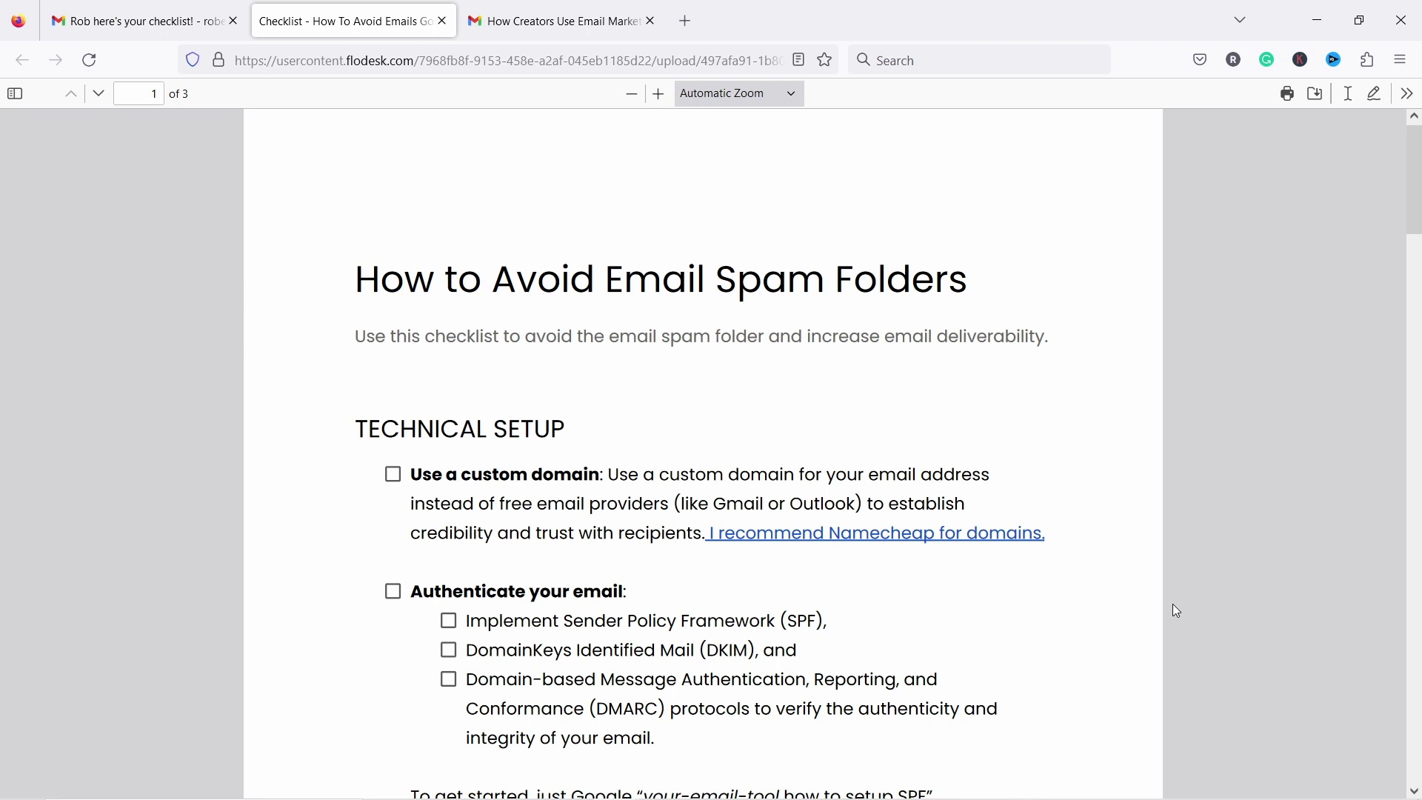